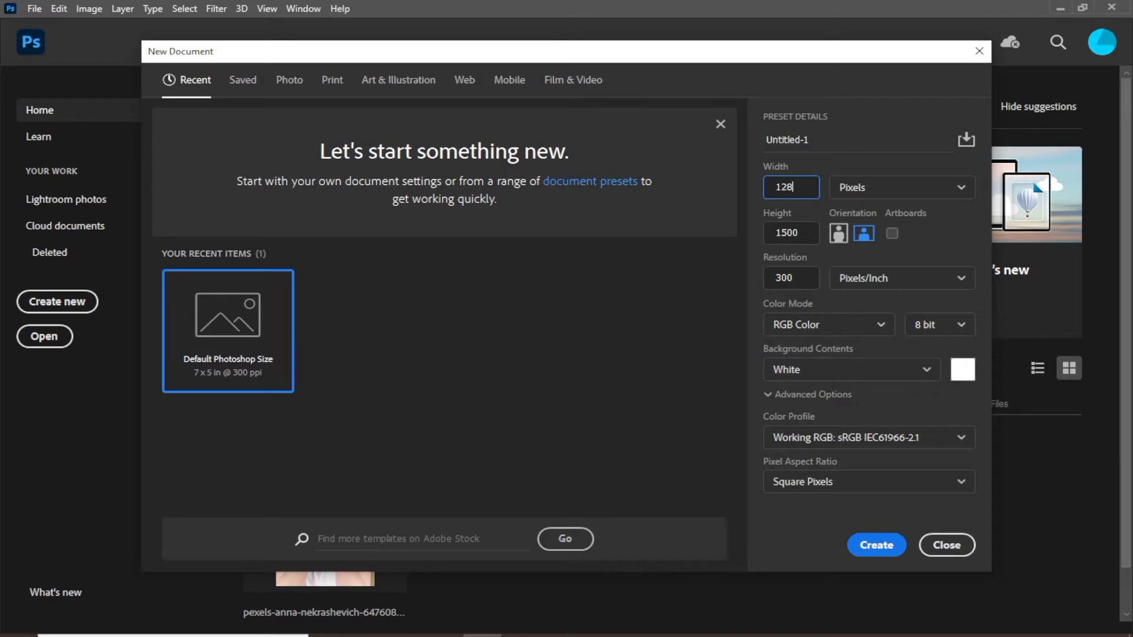
Step: Create a new 1280 x 720 pixel document at 300 pixels/inch and convert its background into a regular layer
{"action": "key", "text": "Tab"}
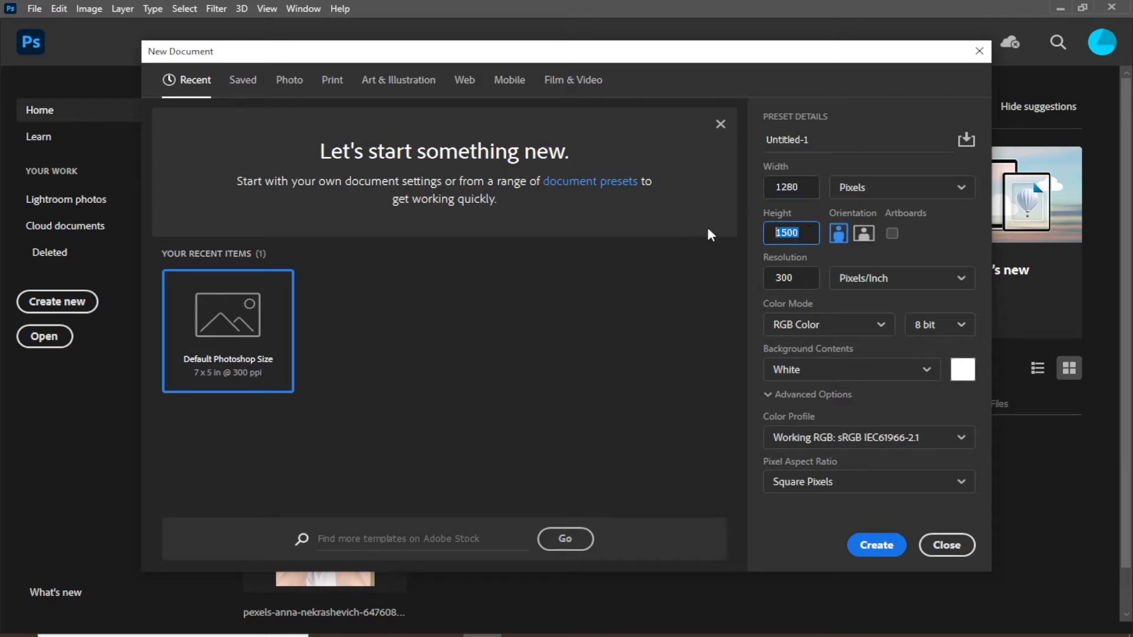
{"action": "type", "text": "720"}
{"action": "left_click", "coordinate": [876, 540]}
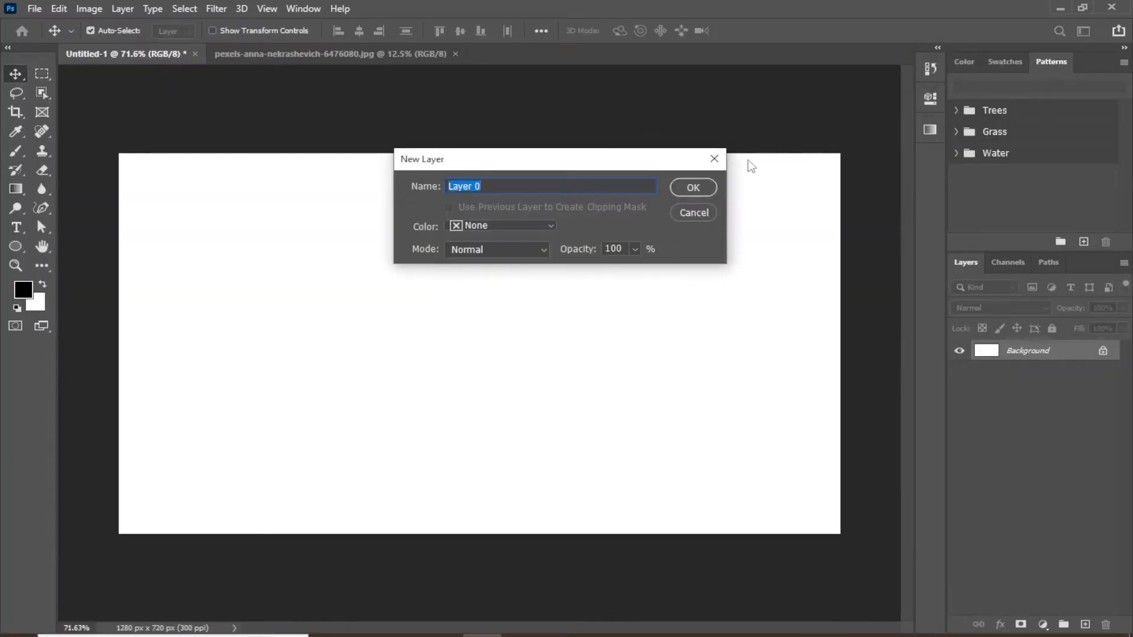
{"action": "left_click", "coordinate": [705, 185]}
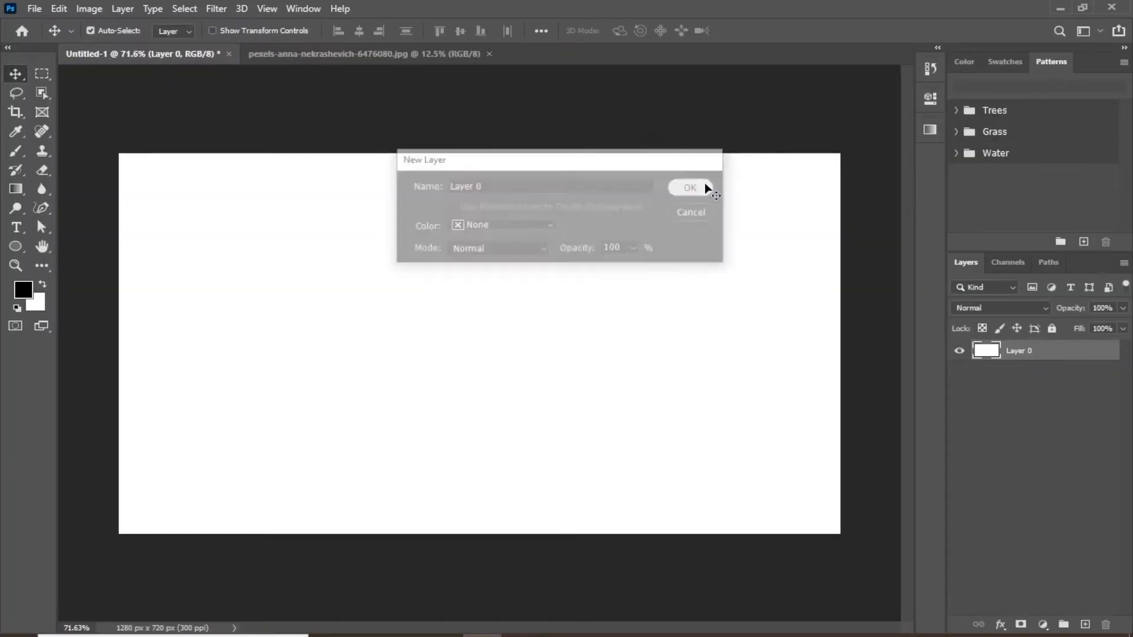
Step: Apply a reversed radial white-to-grey Gradient Overlay to Layer 0 at 100% opacity and 100% scale
{"action": "double_click", "coordinate": [989, 352]}
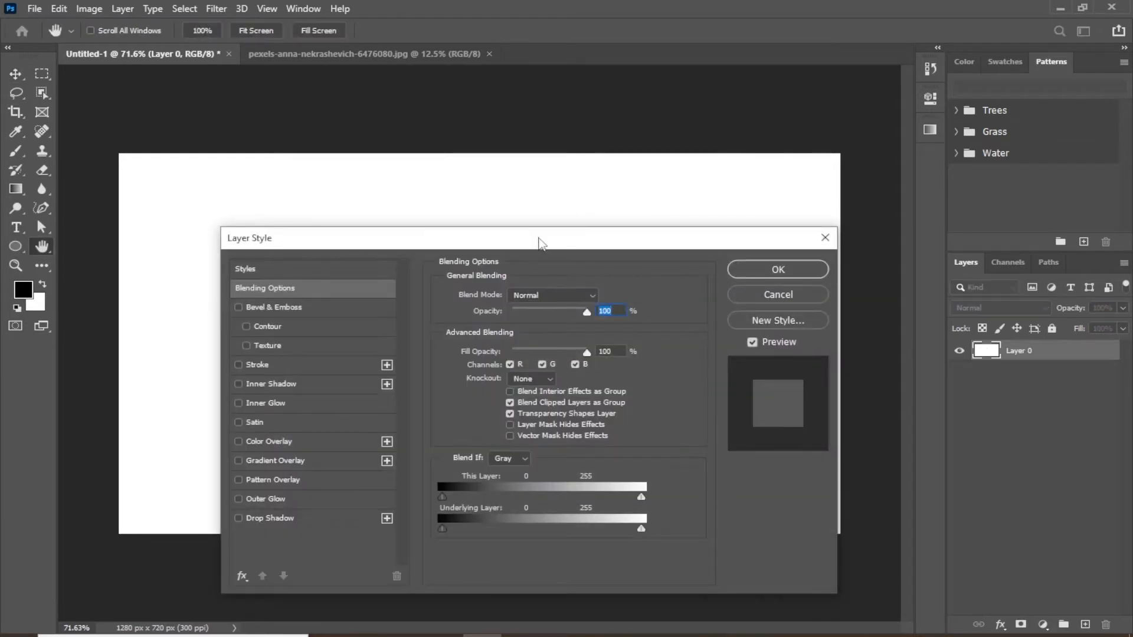
{"action": "left_click_drag", "start_coordinate": [539, 239], "coordinate": [538, 128]}
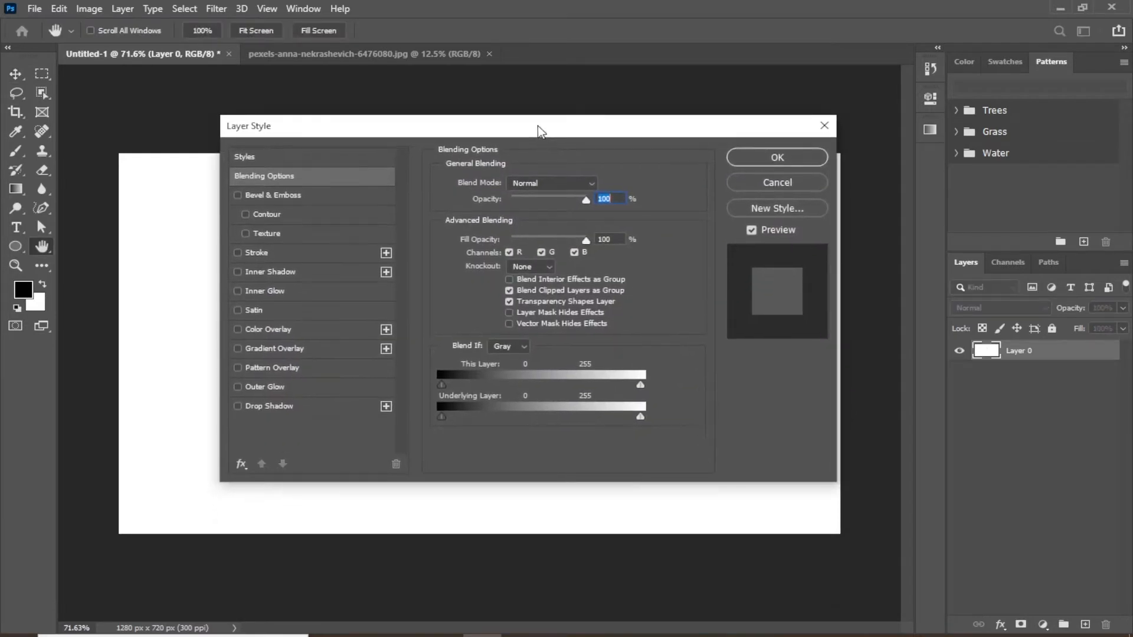
{"action": "left_click", "coordinate": [275, 349]}
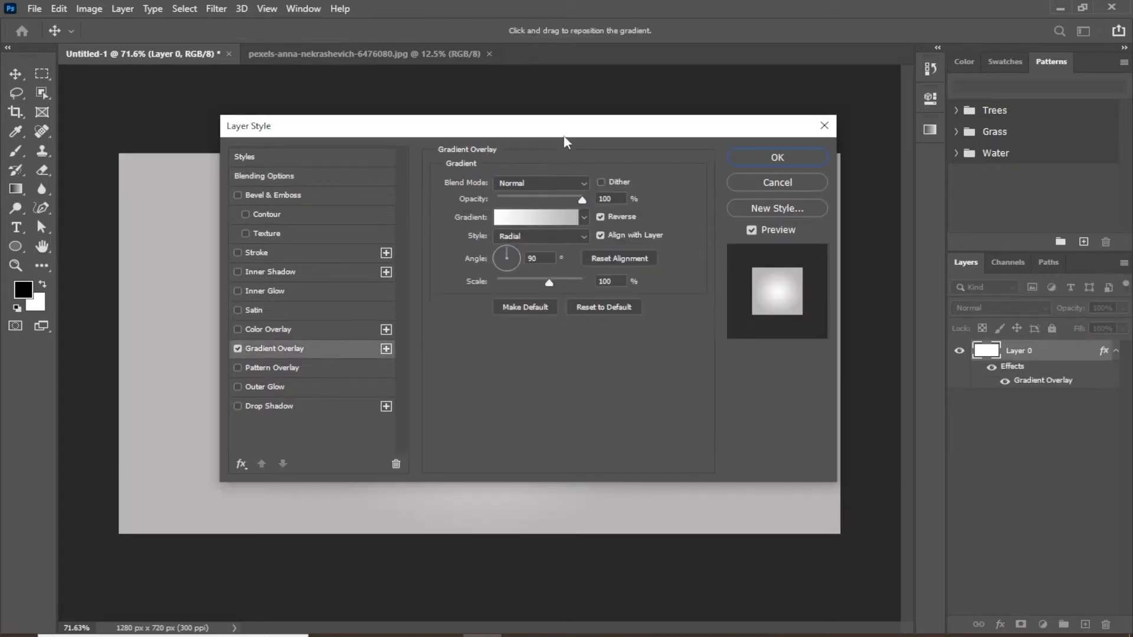
{"action": "left_click_drag", "start_coordinate": [565, 134], "coordinate": [643, 120]}
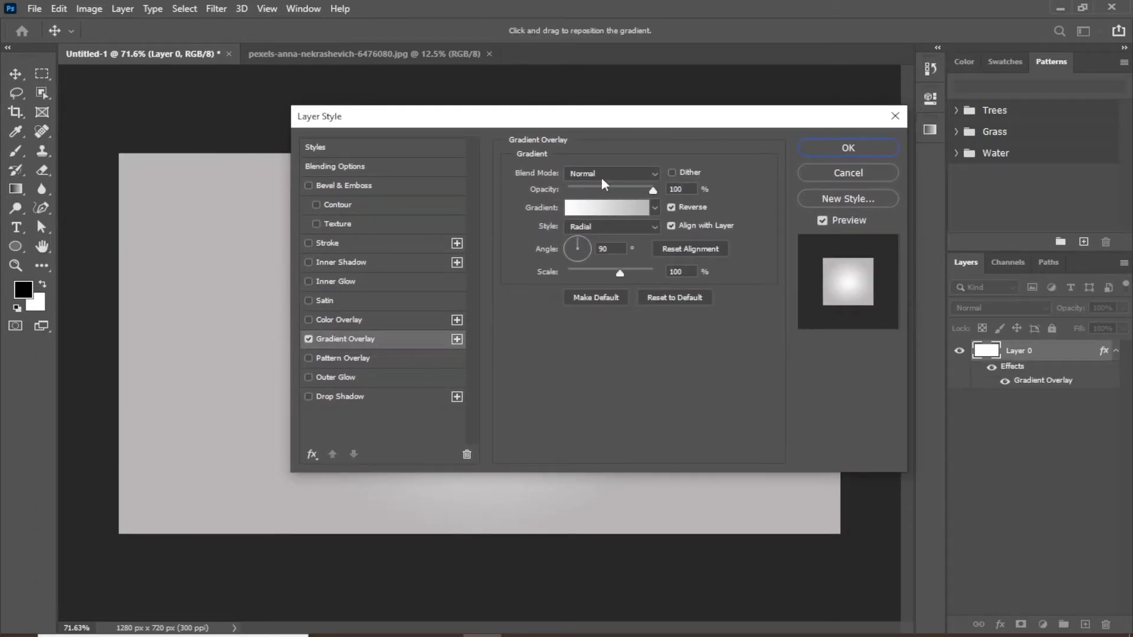
{"action": "left_click", "coordinate": [617, 230]}
{"action": "left_click", "coordinate": [618, 226]}
{"action": "left_click_drag", "start_coordinate": [604, 118], "coordinate": [502, 170]}
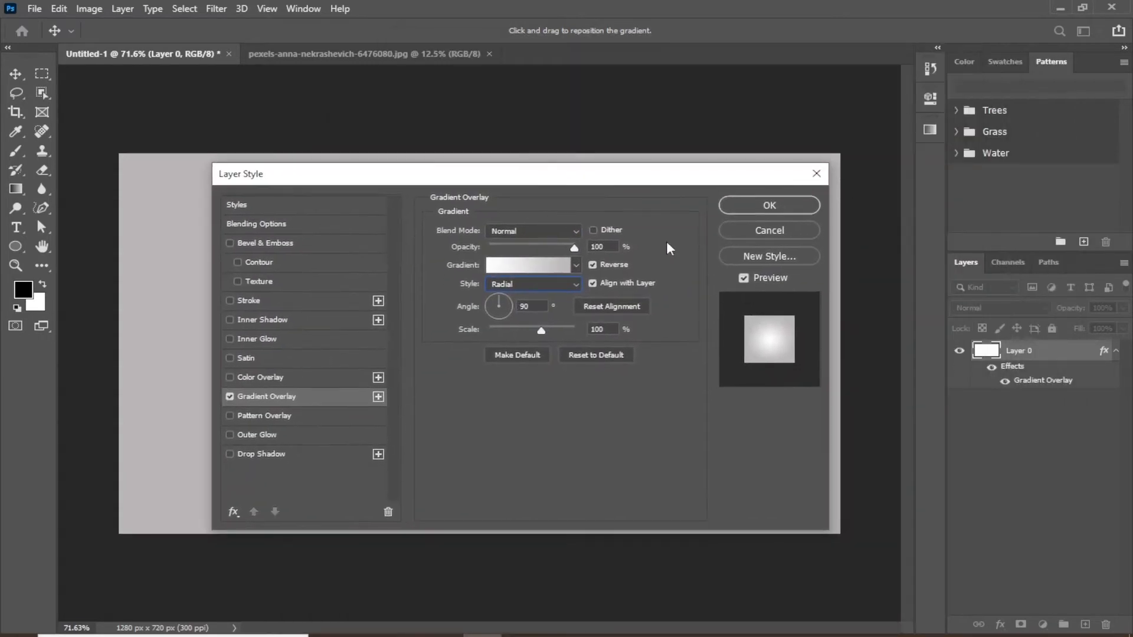
{"action": "left_click", "coordinate": [735, 204]}
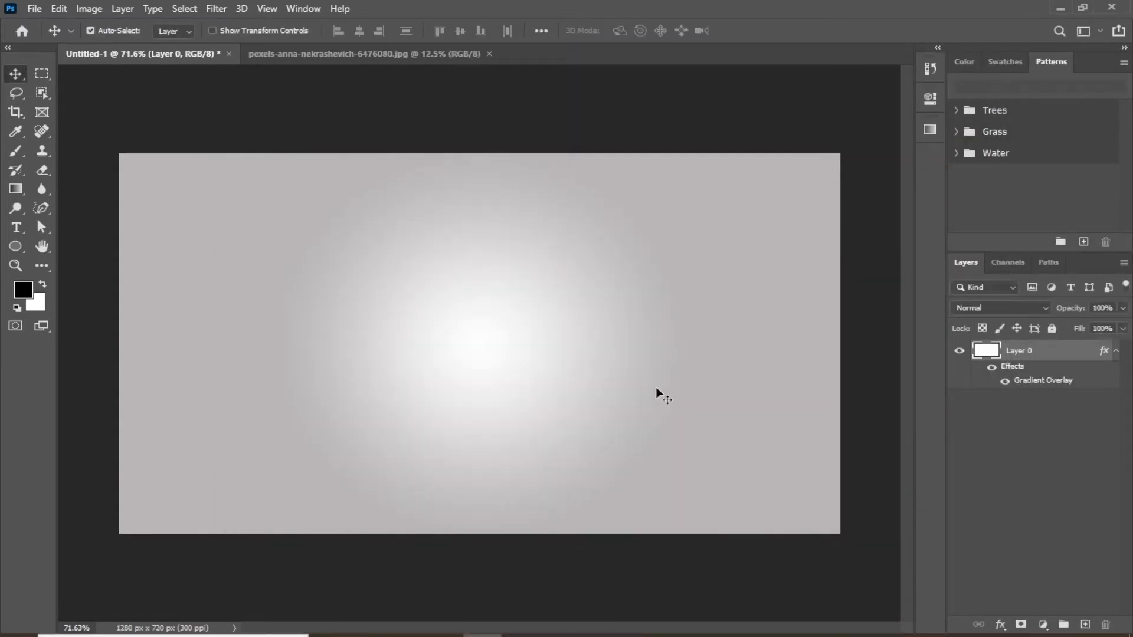
Step: Collapse the layer's effects list and rename Layer 0 as Background
{"action": "left_click", "coordinate": [1116, 352]}
{"action": "double_click", "coordinate": [1012, 350]}
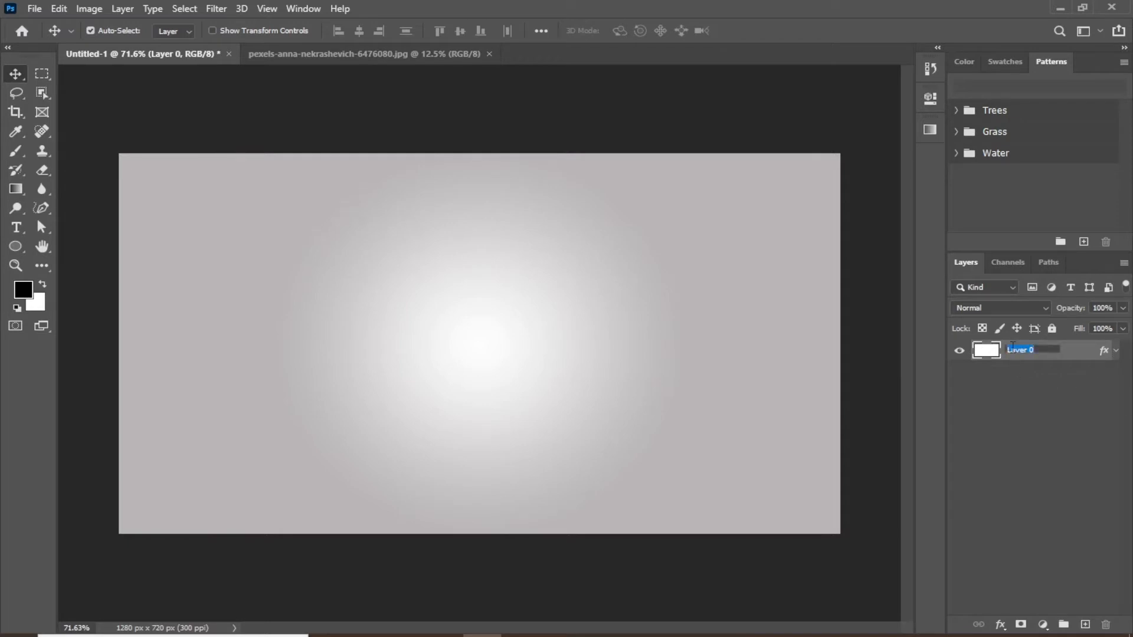
{"action": "type", "text": "BA"}
{"action": "key", "text": "Return"}
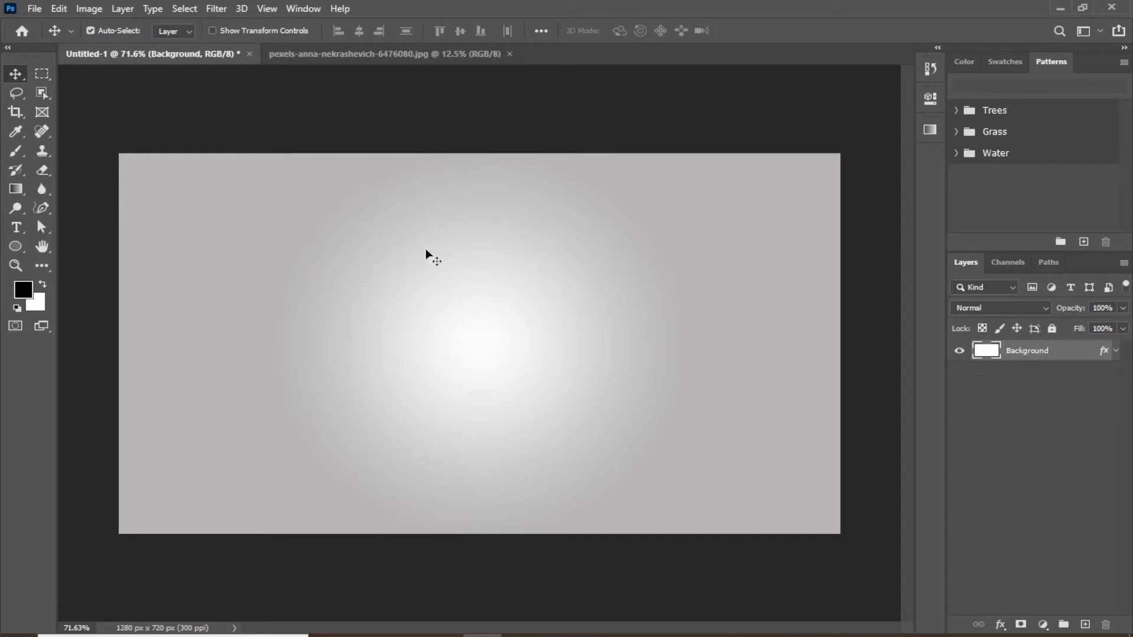
Step: Switch to the portrait photo and start a Pen tool path along the jaw and cheek on the image's left side
{"action": "left_click", "coordinate": [422, 51]}
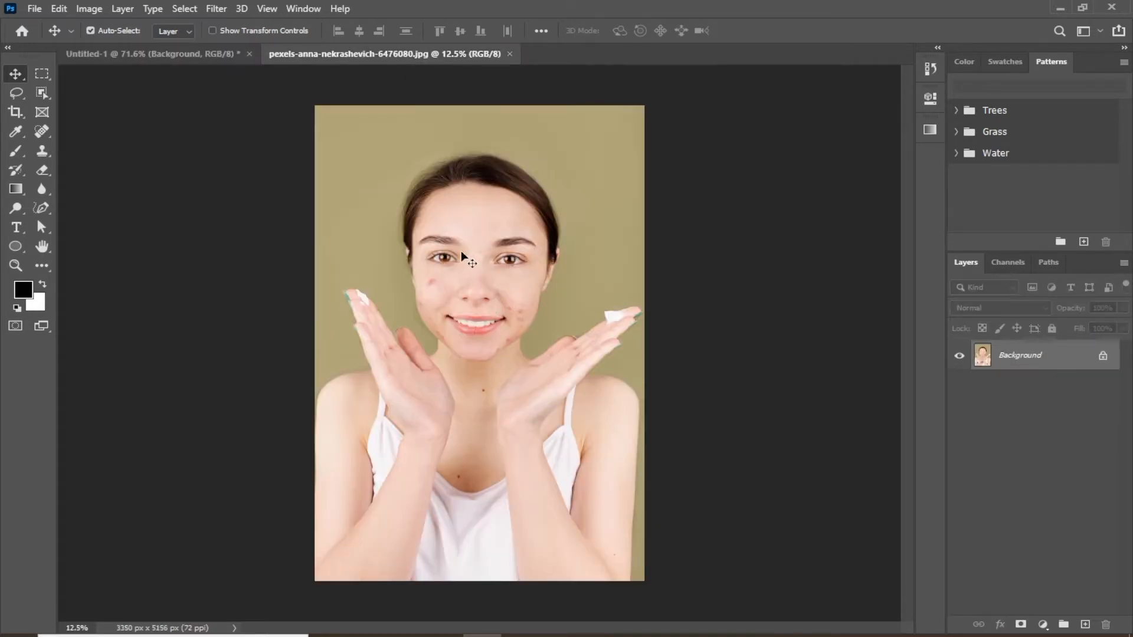
{"action": "scroll", "coordinate": [466, 258], "scroll_direction": "up", "scroll_amount": 2}
{"action": "scroll", "coordinate": [463, 254], "scroll_direction": "up", "scroll_amount": 1}
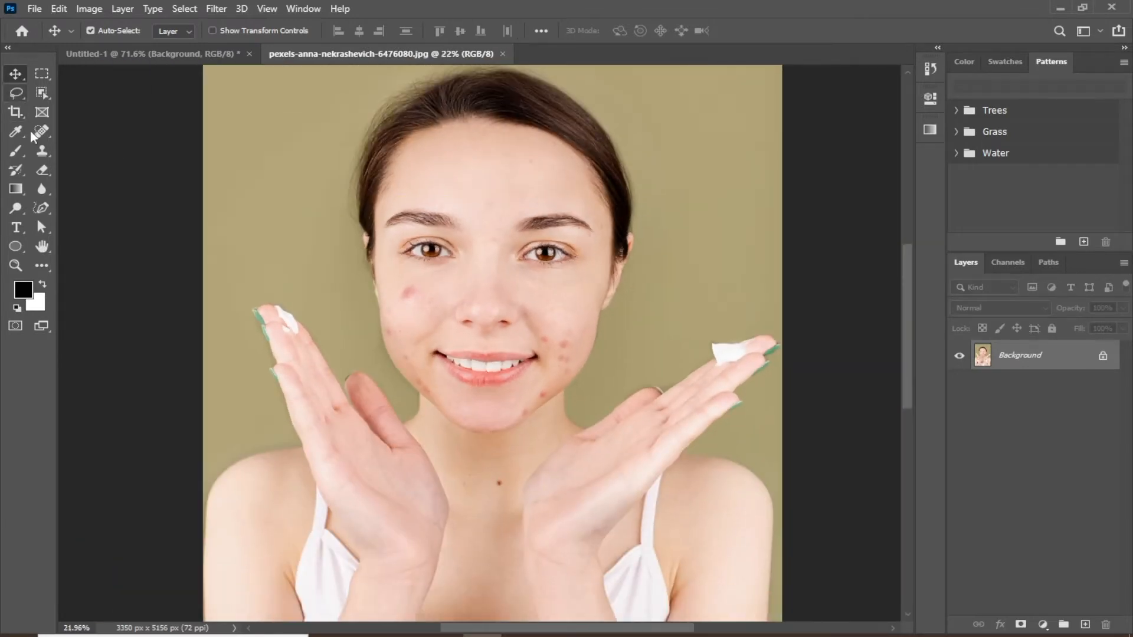
{"action": "left_click", "coordinate": [43, 207]}
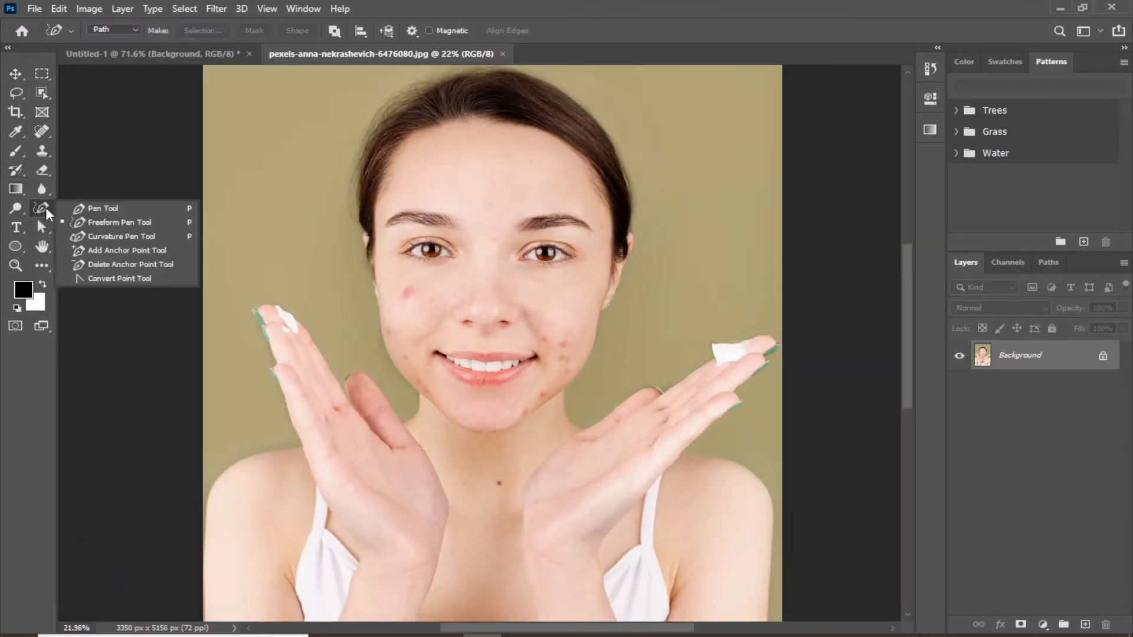
{"action": "left_click", "coordinate": [101, 211]}
{"action": "scroll", "coordinate": [440, 354], "scroll_direction": "up", "scroll_amount": 3}
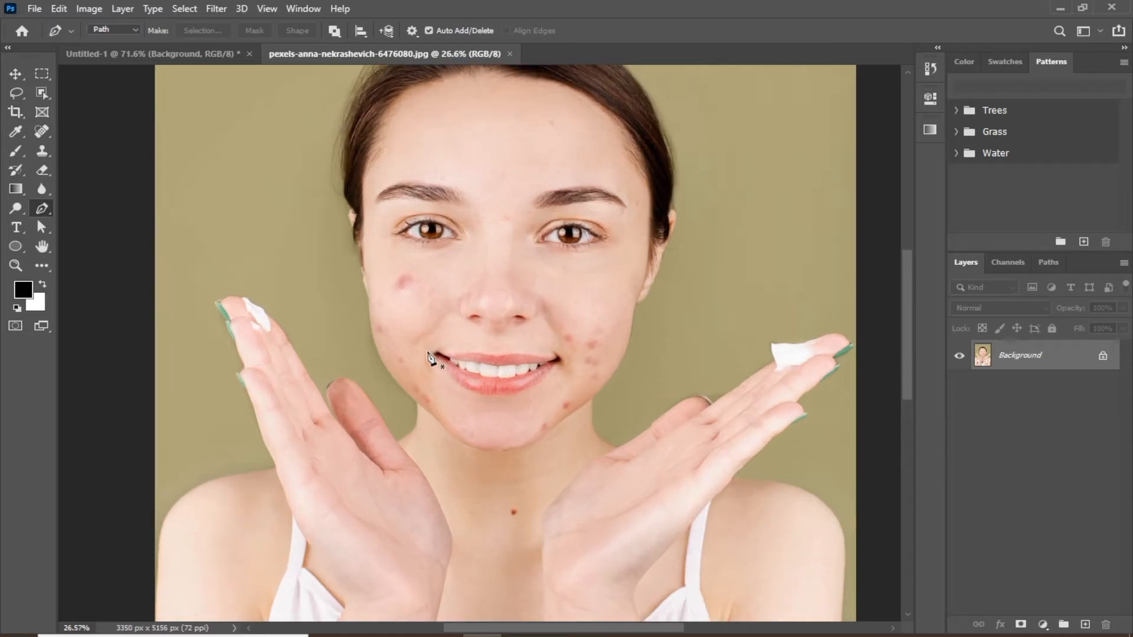
{"action": "scroll", "coordinate": [369, 360], "scroll_direction": "up", "scroll_amount": 2}
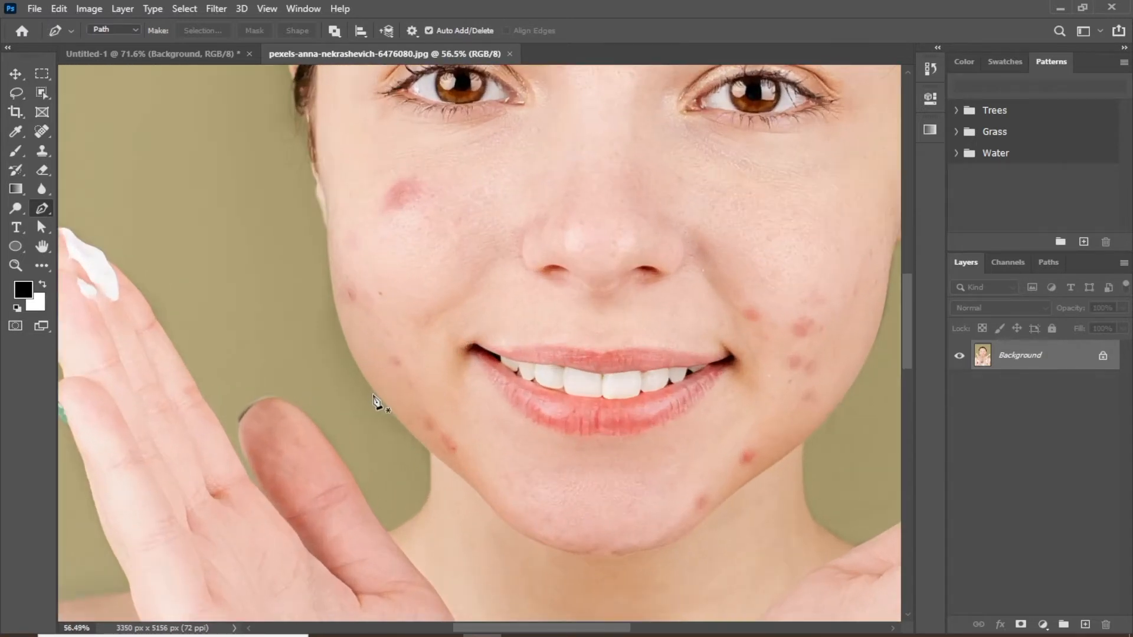
{"action": "left_click", "coordinate": [381, 403]}
{"action": "scroll", "coordinate": [373, 392], "scroll_direction": "up", "scroll_amount": 3}
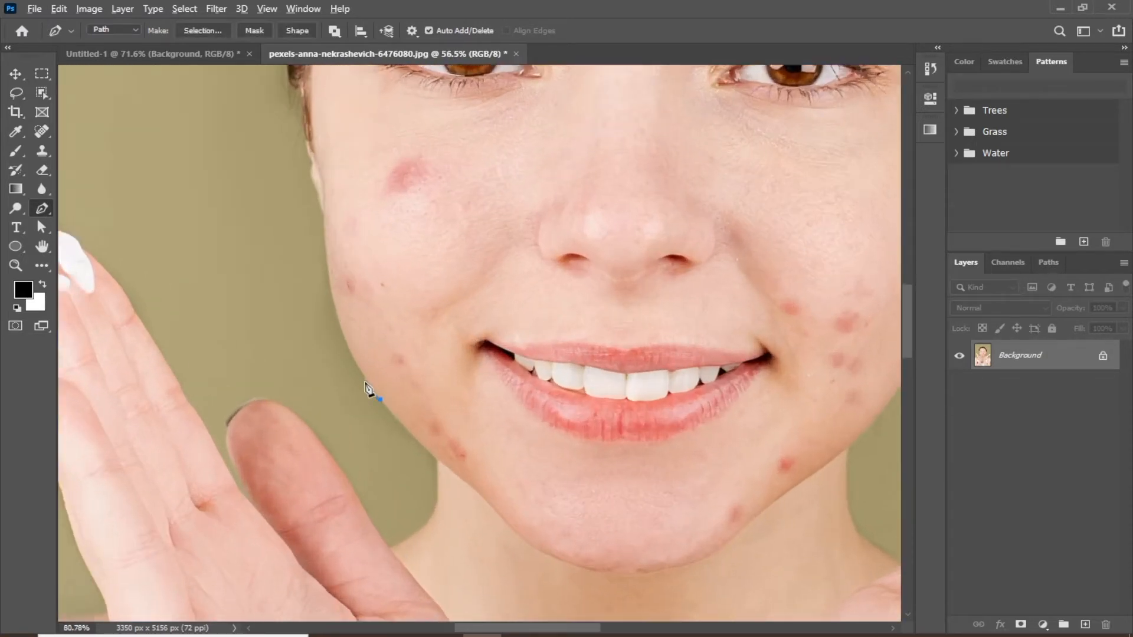
{"action": "left_click", "coordinate": [375, 389]}
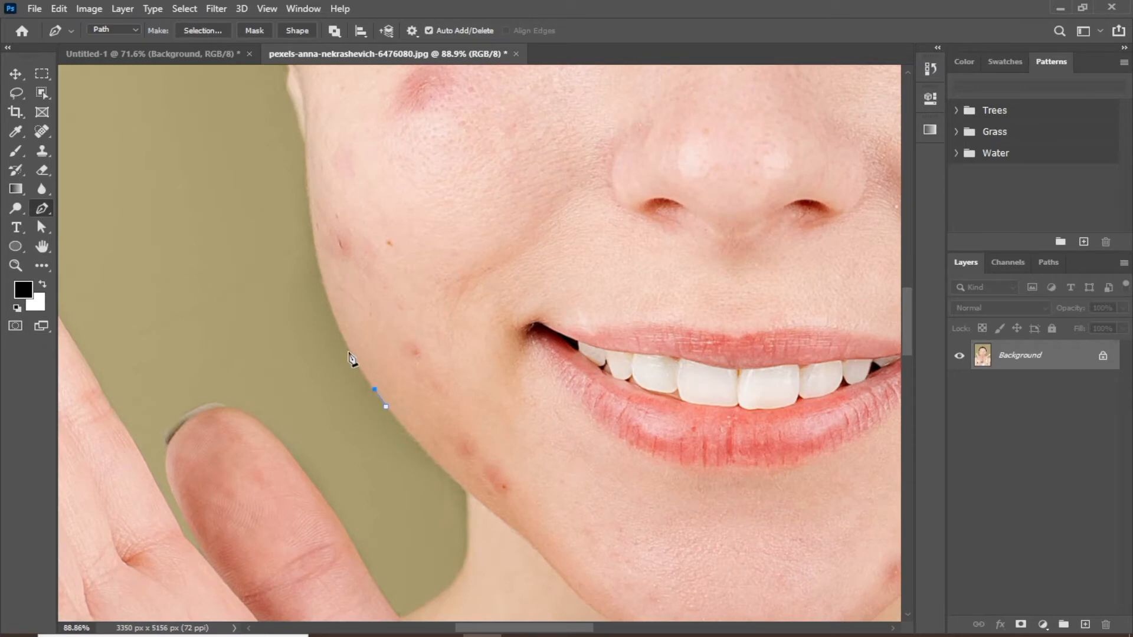
{"action": "left_click", "coordinate": [348, 351]}
{"action": "left_click", "coordinate": [337, 324]}
{"action": "left_click", "coordinate": [325, 292]}
{"action": "left_click", "coordinate": [319, 257]}
Step: Continue the path up past the ear on the image's left side and over the top of the hair
{"action": "left_click_drag", "start_coordinate": [320, 204], "coordinate": [381, 498]}
{"action": "left_click", "coordinate": [369, 490]}
{"action": "left_click_drag", "start_coordinate": [356, 254], "coordinate": [381, 418]}
{"action": "left_click", "coordinate": [351, 402]}
{"action": "left_click_drag", "start_coordinate": [348, 366], "coordinate": [385, 485]}
{"action": "left_click", "coordinate": [357, 389]}
{"action": "left_click_drag", "start_coordinate": [376, 403], "coordinate": [378, 388]}
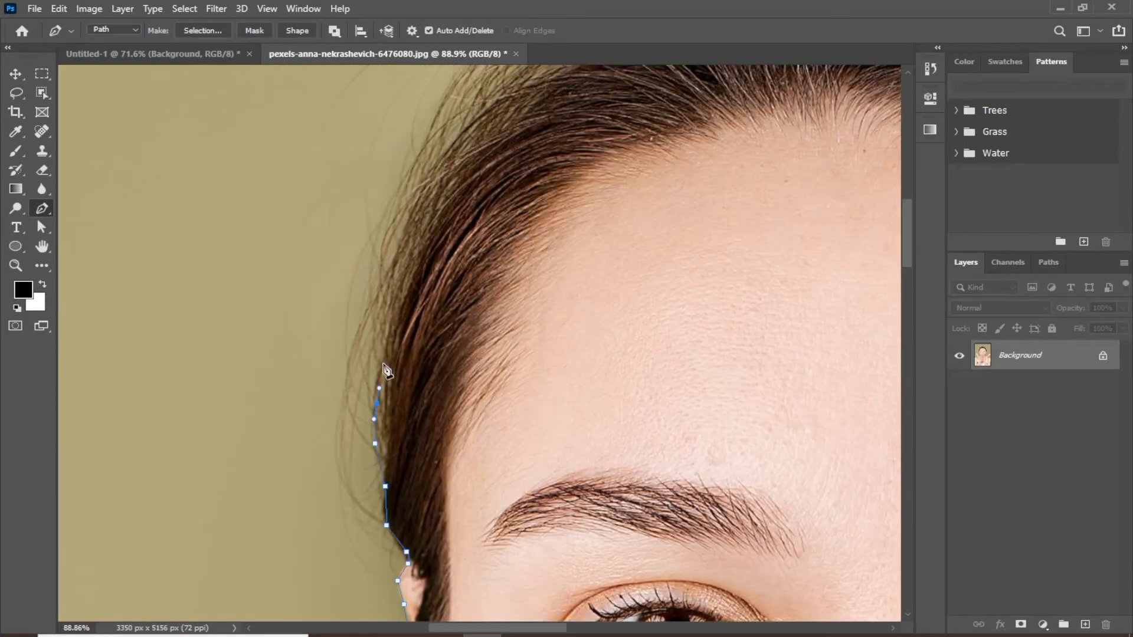
{"action": "left_click", "coordinate": [384, 365]}
{"action": "left_click_drag", "start_coordinate": [387, 307], "coordinate": [352, 498]}
{"action": "left_click", "coordinate": [473, 285]}
{"action": "left_click_drag", "start_coordinate": [519, 195], "coordinate": [378, 402]}
{"action": "left_click", "coordinate": [549, 364]}
{"action": "left_click", "coordinate": [681, 326]}
{"action": "left_click", "coordinate": [728, 354]}
{"action": "left_click_drag", "start_coordinate": [731, 360], "coordinate": [504, 201]}
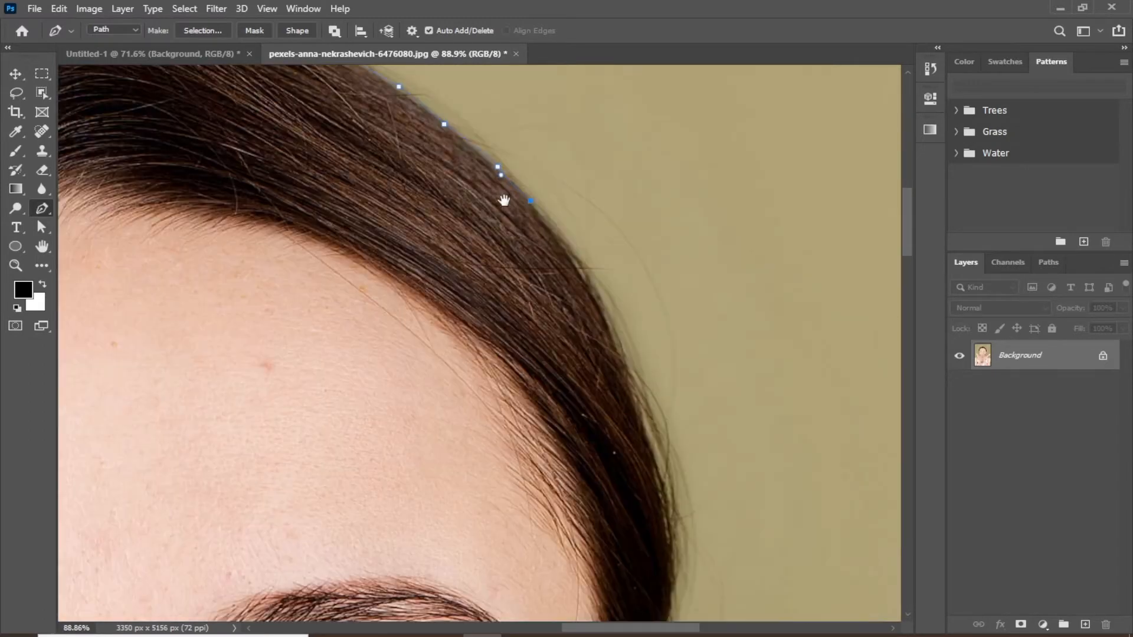
Step: Continue the path down the hair and around the ear on the image's right side
{"action": "left_click", "coordinate": [601, 309]}
{"action": "left_click_drag", "start_coordinate": [658, 434], "coordinate": [509, 220]}
{"action": "left_click_drag", "start_coordinate": [542, 342], "coordinate": [525, 222]}
{"action": "left_click", "coordinate": [513, 258]}
{"action": "left_click", "coordinate": [500, 335]}
{"action": "scroll", "coordinate": [523, 342], "scroll_direction": "up", "scroll_amount": 5}
{"action": "left_click", "coordinate": [511, 297]}
{"action": "left_click", "coordinate": [487, 368]}
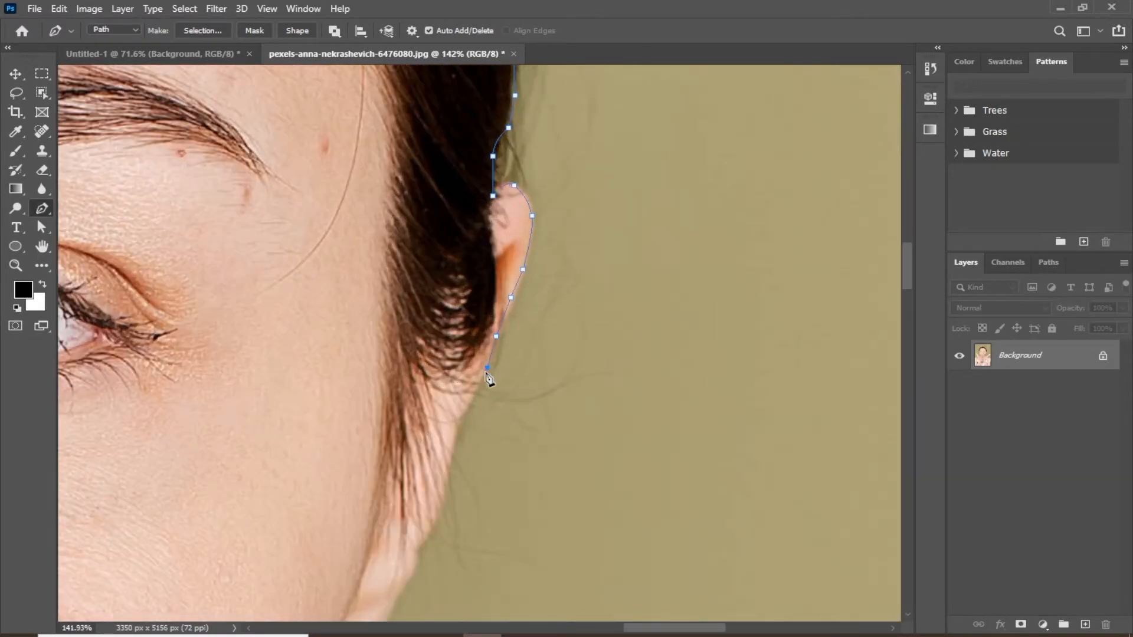
{"action": "left_click", "coordinate": [473, 367]}
{"action": "mouse_move", "coordinate": [457, 451]}
{"action": "left_mouse_down"}
{"action": "mouse_move", "coordinate": [484, 327]}
{"action": "mouse_move", "coordinate": [508, 311]}
{"action": "mouse_move", "coordinate": [491, 283]}
{"action": "left_mouse_up"}
{"action": "left_click", "coordinate": [472, 386]}
{"action": "left_click", "coordinate": [434, 430]}
Step: Trace the path along the cheek and jawline on the image's right side toward the chin
{"action": "scroll", "coordinate": [469, 295], "scroll_direction": "up", "scroll_amount": 5}
{"action": "left_click", "coordinate": [483, 230]}
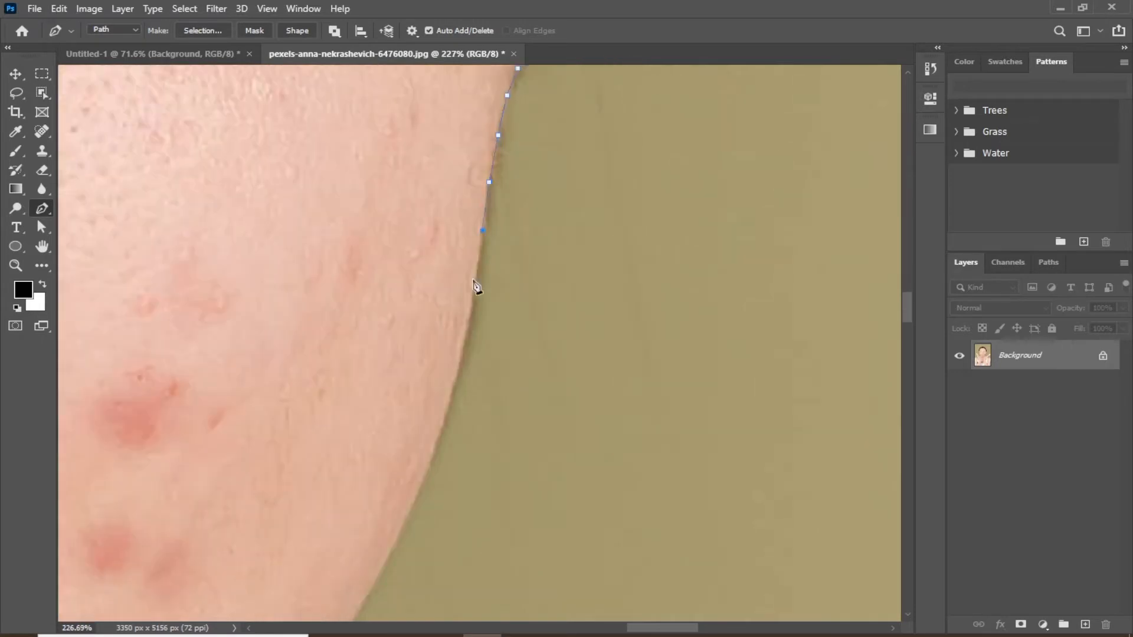
{"action": "left_click", "coordinate": [470, 332]}
{"action": "left_click_drag", "start_coordinate": [471, 333], "coordinate": [488, 215]}
{"action": "left_click", "coordinate": [421, 396]}
{"action": "left_click_drag", "start_coordinate": [421, 396], "coordinate": [488, 218]}
{"action": "left_click", "coordinate": [370, 417]}
{"action": "left_click_drag", "start_coordinate": [371, 419], "coordinate": [486, 218]}
{"action": "left_click_drag", "start_coordinate": [201, 480], "coordinate": [548, 197]}
{"action": "left_click_drag", "start_coordinate": [381, 312], "coordinate": [369, 326]}
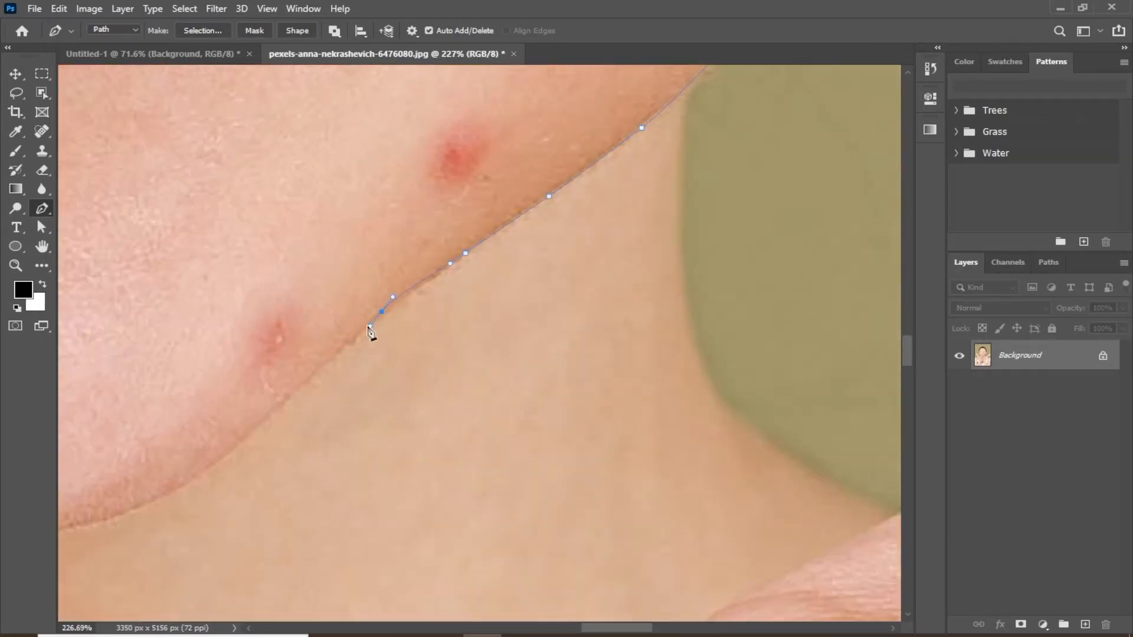
{"action": "left_click", "coordinate": [309, 384]}
Step: Trace the path under the chin and up the opposite jaw, closing the outline around the whole head
{"action": "left_click_drag", "start_coordinate": [207, 476], "coordinate": [544, 248]}
{"action": "left_click", "coordinate": [491, 278]}
{"action": "left_click_drag", "start_coordinate": [309, 324], "coordinate": [693, 286]}
{"action": "left_click", "coordinate": [513, 285]}
{"action": "left_click_drag", "start_coordinate": [362, 237], "coordinate": [638, 425]}
{"action": "left_click_drag", "start_coordinate": [538, 373], "coordinate": [524, 362]}
{"action": "left_click_drag", "start_coordinate": [489, 329], "coordinate": [474, 318]}
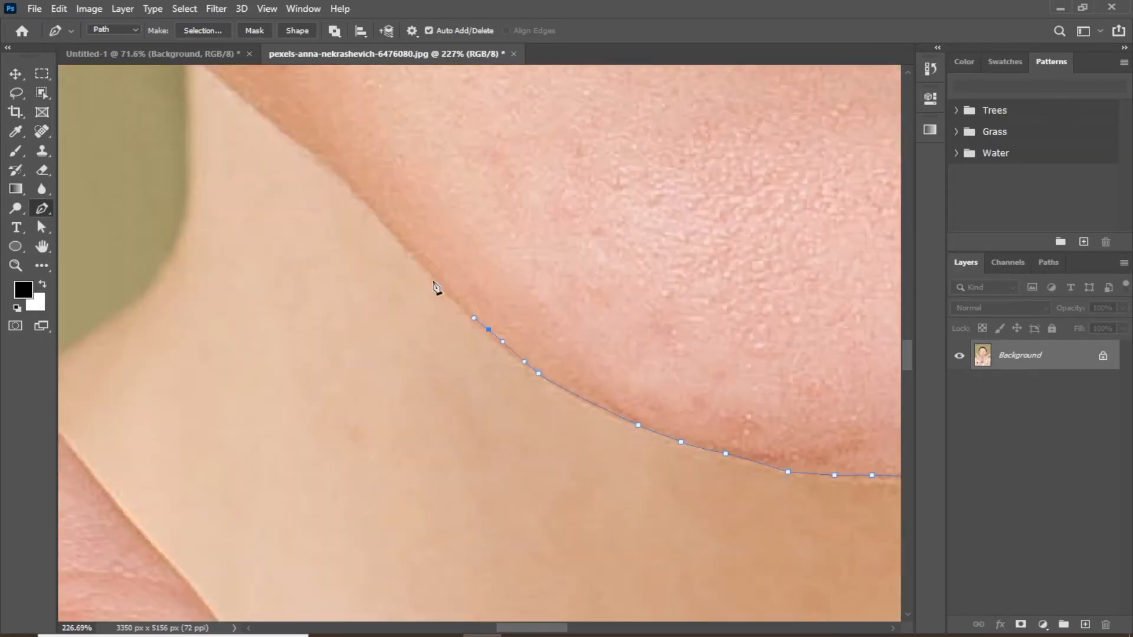
{"action": "left_click_drag", "start_coordinate": [418, 263], "coordinate": [394, 232]}
{"action": "left_click", "coordinate": [372, 209]}
{"action": "left_click", "coordinate": [275, 125]}
{"action": "left_click", "coordinate": [222, 76]}
{"action": "left_click_drag", "start_coordinate": [222, 80], "coordinate": [667, 570]}
{"action": "left_click", "coordinate": [597, 515]}
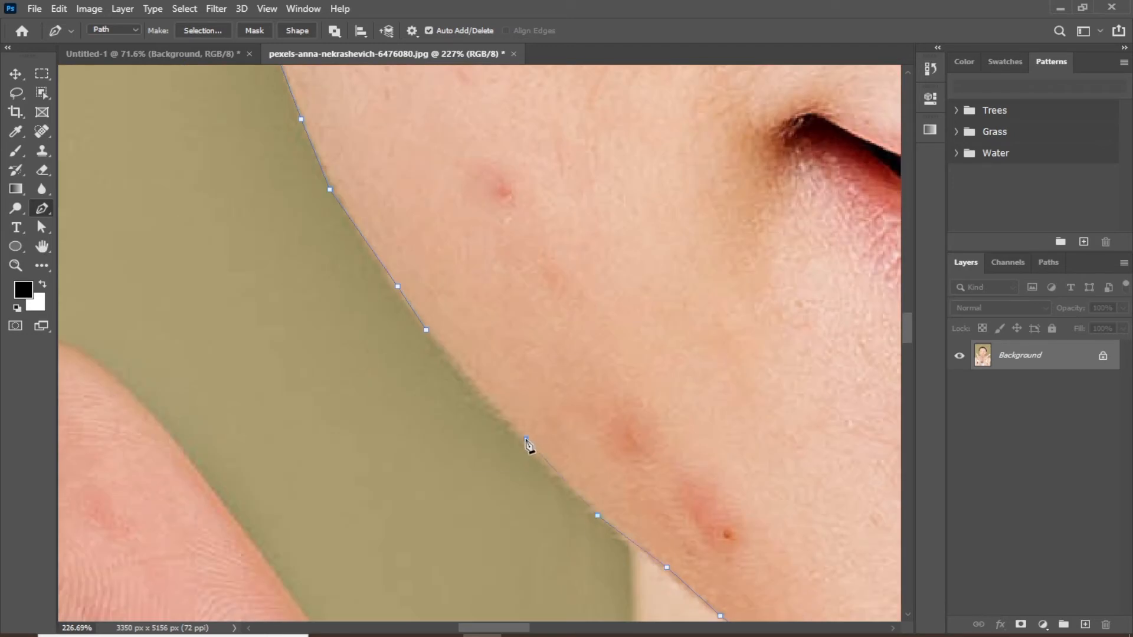
{"action": "left_click_drag", "start_coordinate": [498, 415], "coordinate": [503, 418]}
{"action": "left_click", "coordinate": [458, 362]}
{"action": "scroll", "coordinate": [548, 416], "scroll_direction": "down", "scroll_amount": 10}
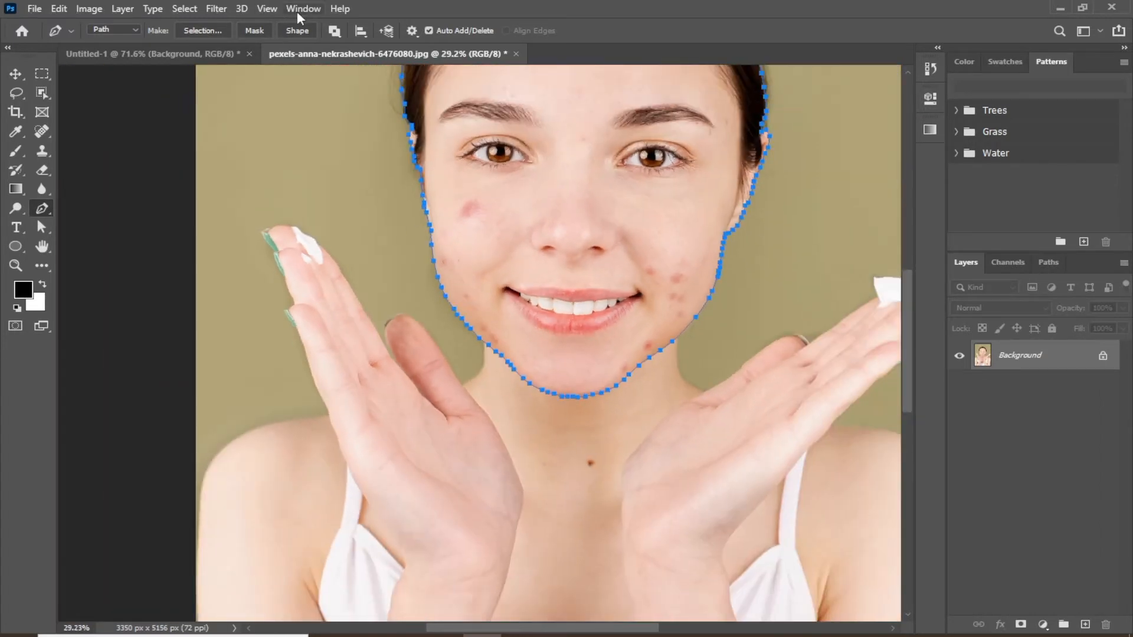
Step: Convert the head path into a new anti-aliased selection with a feather radius of 0 pixels
{"action": "left_click", "coordinate": [194, 33]}
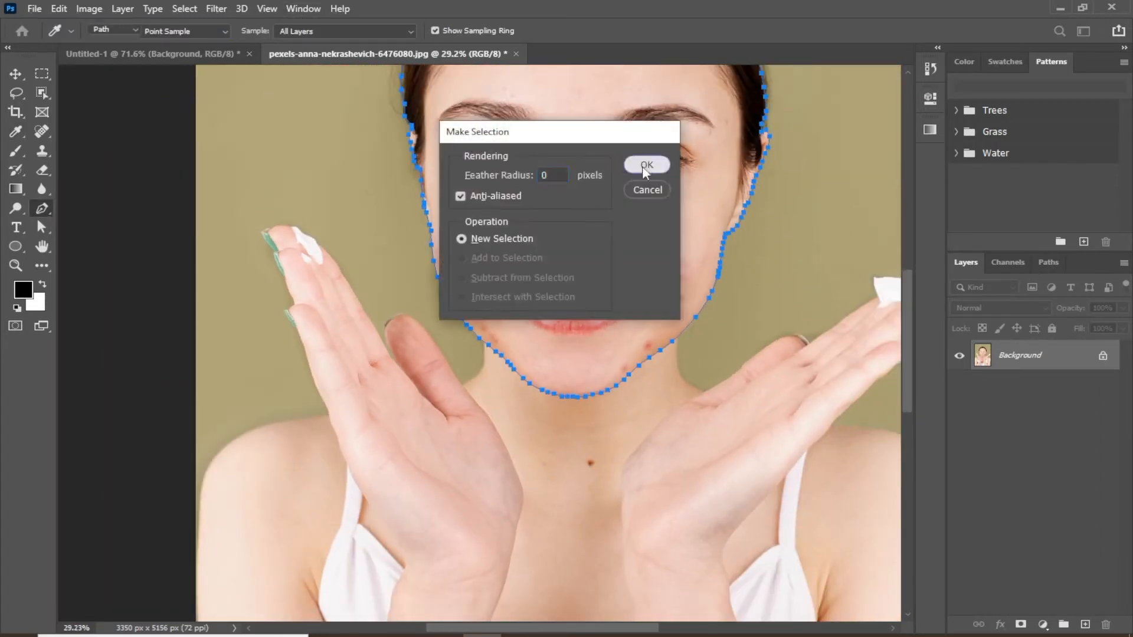
{"action": "left_click", "coordinate": [642, 163]}
{"action": "scroll", "coordinate": [599, 218], "scroll_direction": "down", "scroll_amount": 2}
{"action": "scroll", "coordinate": [597, 217], "scroll_direction": "down", "scroll_amount": 1}
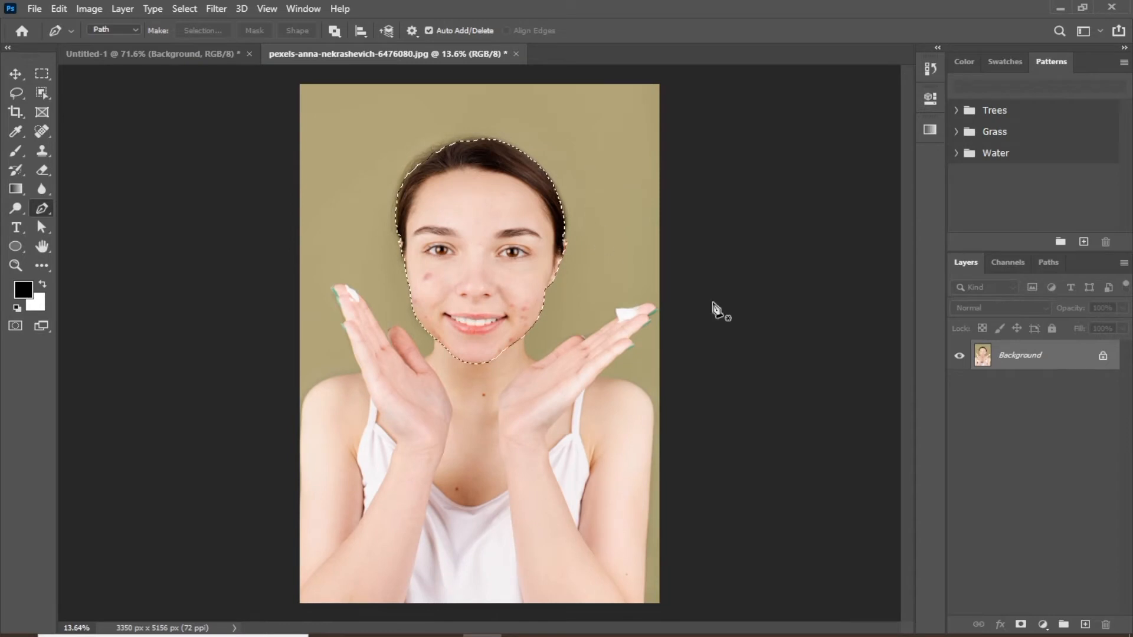
Step: Add a layer mask from the selection so only the head remains of the photo
{"action": "left_click", "coordinate": [1043, 625]}
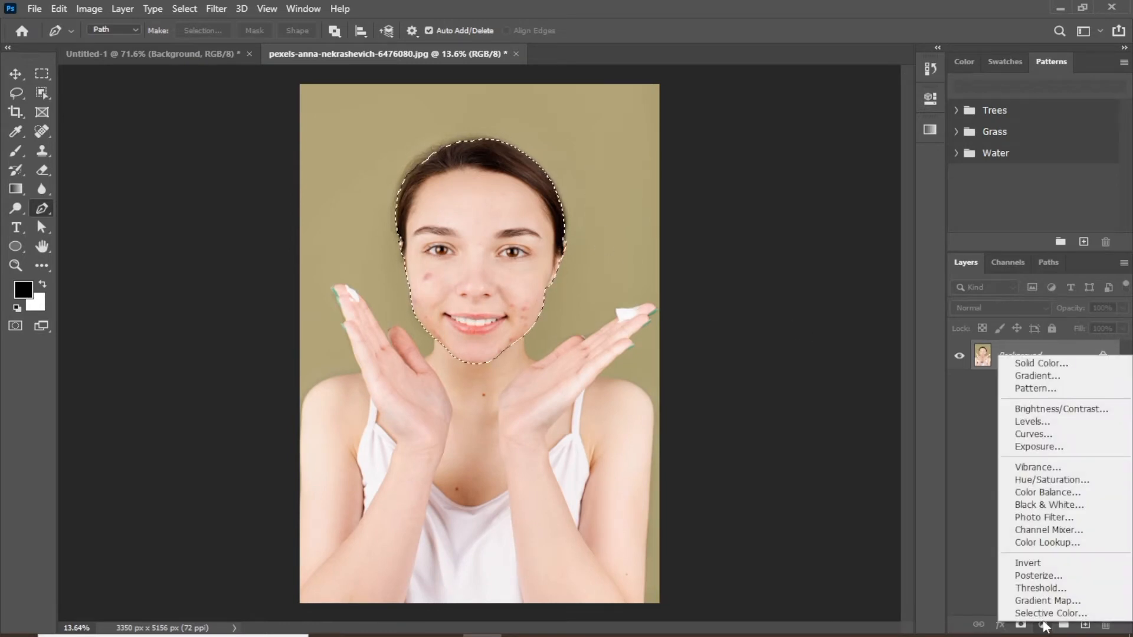
{"action": "left_click", "coordinate": [1016, 621]}
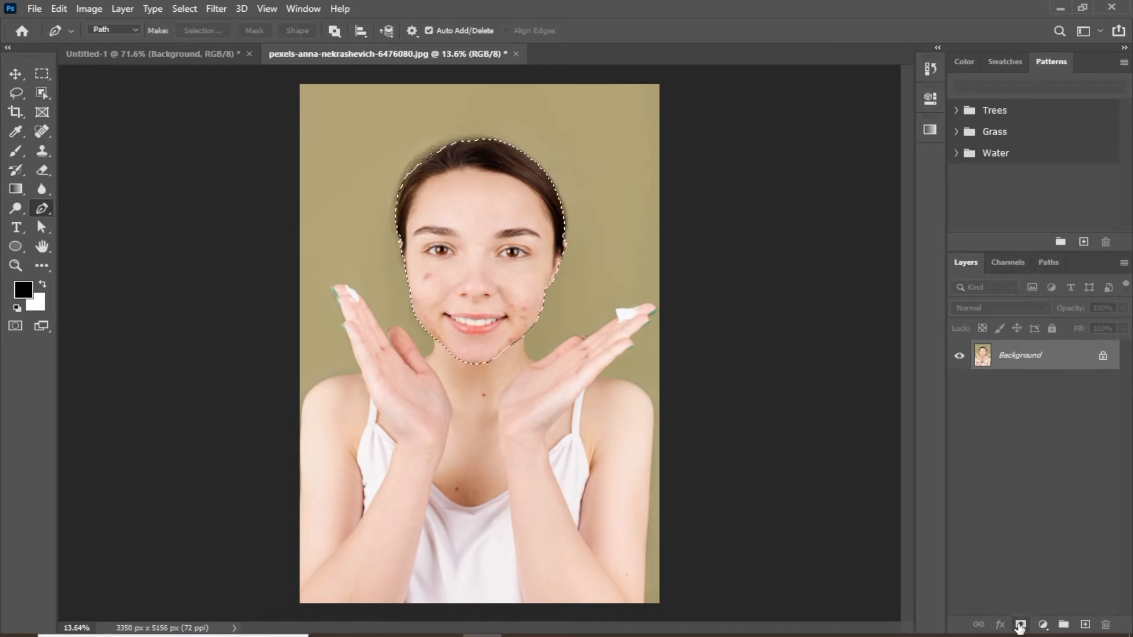
{"action": "left_click", "coordinate": [1021, 624]}
Step: Copy the masked head layer into the Untitled-1 document with the Move tool
{"action": "left_click", "coordinate": [16, 72]}
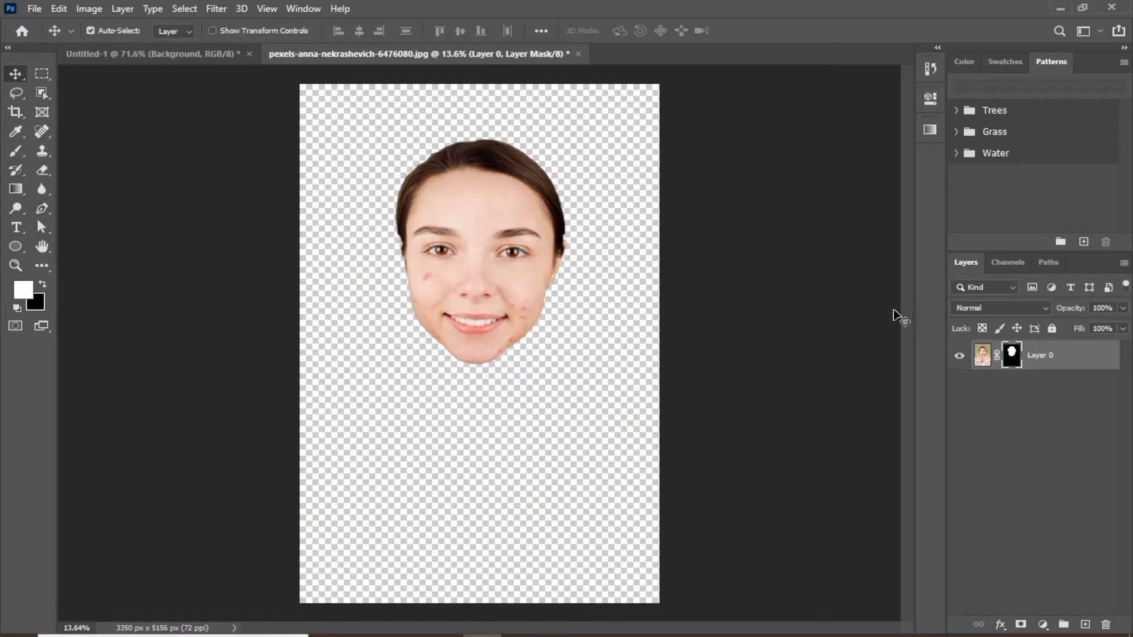
{"action": "left_click_drag", "start_coordinate": [1094, 369], "coordinate": [530, 365]}
{"action": "key", "text": "d"}
{"action": "scroll", "coordinate": [509, 307], "scroll_direction": "down", "scroll_amount": 2}
Step: Scale the head layer to about 24% and place it in the middle of the gradient background
{"action": "key", "text": "ctrl+t"}
{"action": "scroll", "coordinate": [541, 377], "scroll_direction": "down", "scroll_amount": 2}
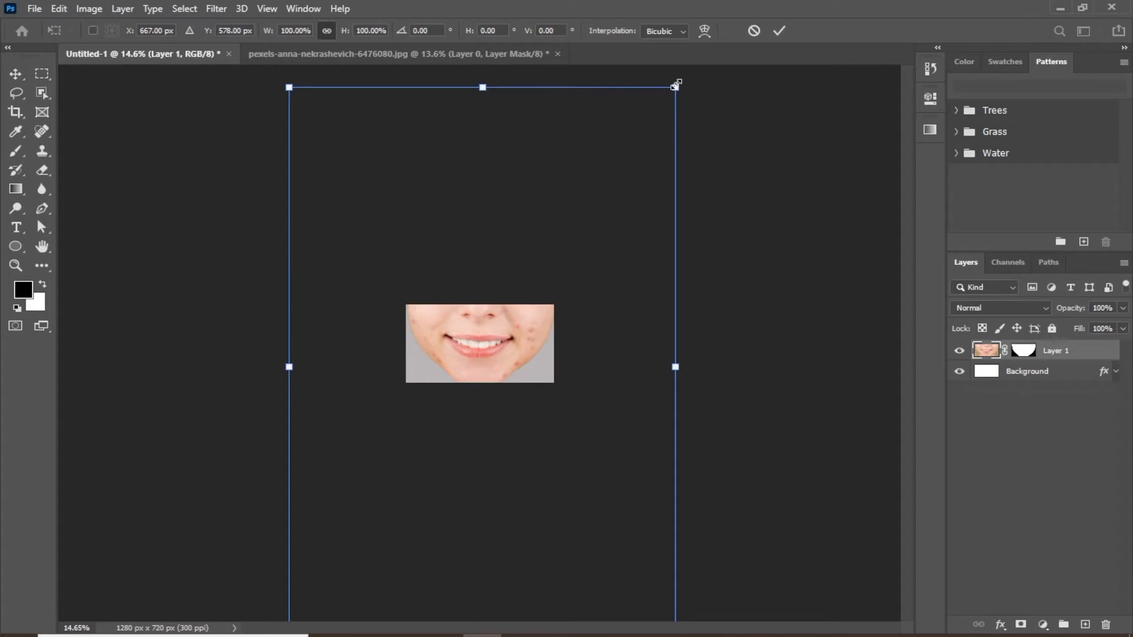
{"action": "left_click_drag", "start_coordinate": [675, 87], "coordinate": [433, 399]}
{"action": "left_click_drag", "start_coordinate": [379, 516], "coordinate": [520, 338]}
{"action": "left_click_drag", "start_coordinate": [582, 241], "coordinate": [503, 309]}
{"action": "scroll", "coordinate": [481, 323], "scroll_direction": "up", "scroll_amount": 10}
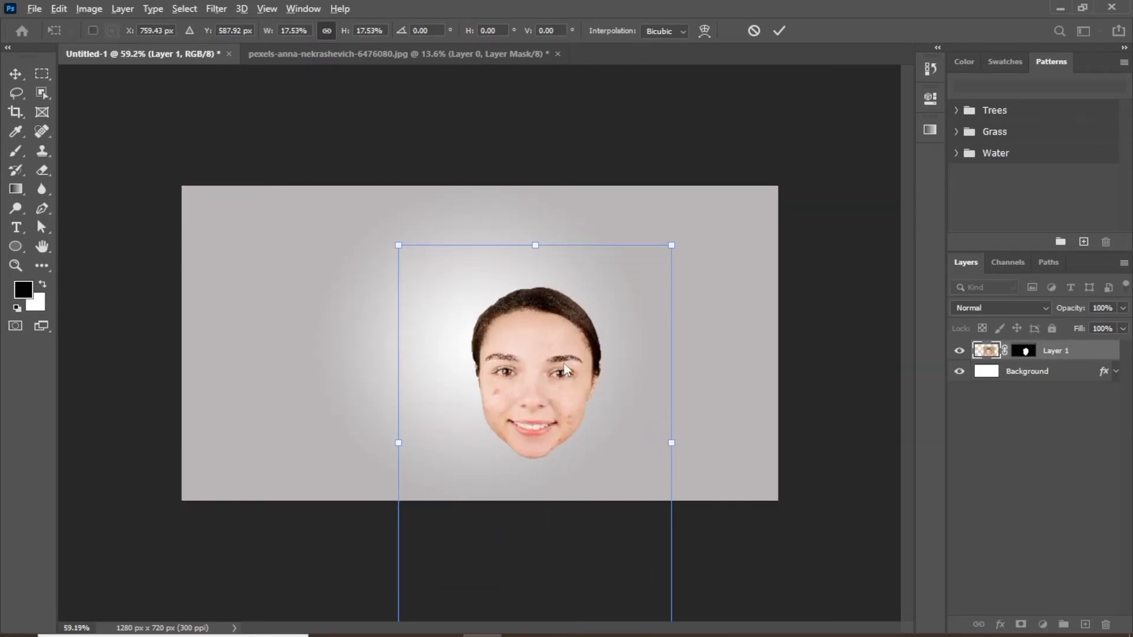
{"action": "scroll", "coordinate": [593, 387], "scroll_direction": "up", "scroll_amount": 2}
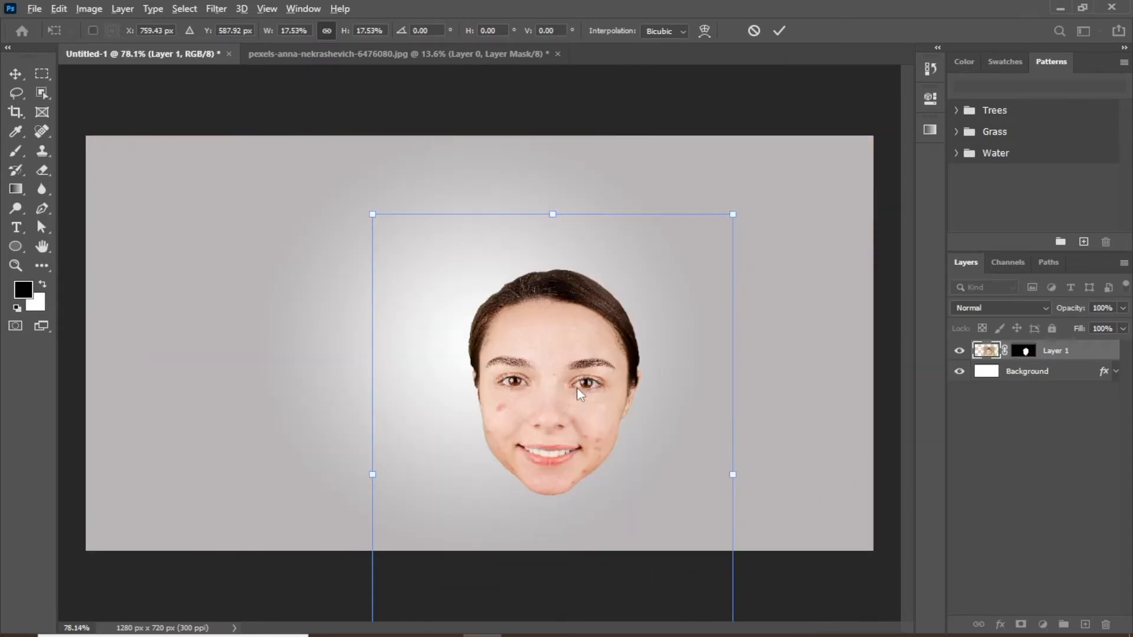
{"action": "scroll", "coordinate": [578, 389], "scroll_direction": "down", "scroll_amount": 4}
{"action": "left_click_drag", "start_coordinate": [627, 274], "coordinate": [662, 212]}
{"action": "left_click_drag", "start_coordinate": [529, 328], "coordinate": [488, 335]}
{"action": "left_click", "coordinate": [779, 31]}
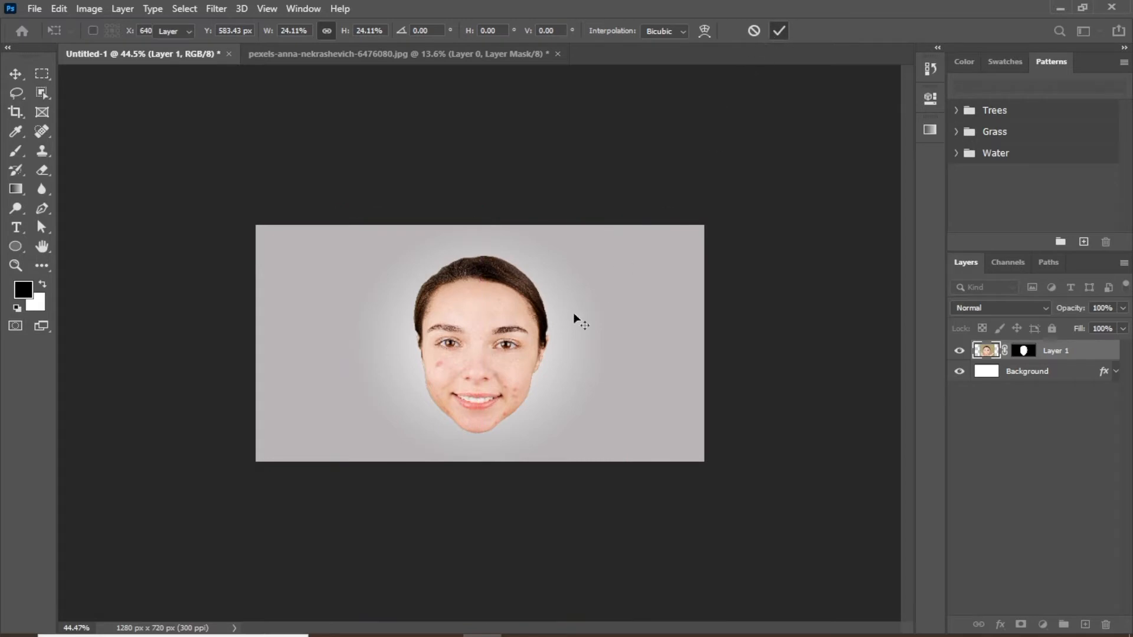
Step: Enlarge the head layer to about 103% and re-centre it on the gradient background
{"action": "scroll", "coordinate": [470, 323], "scroll_direction": "up", "scroll_amount": 3}
{"action": "scroll", "coordinate": [469, 319], "scroll_direction": "down", "scroll_amount": 1}
{"action": "left_click_drag", "start_coordinate": [500, 335], "coordinate": [513, 323]}
{"action": "key", "text": "ctrl+t"}
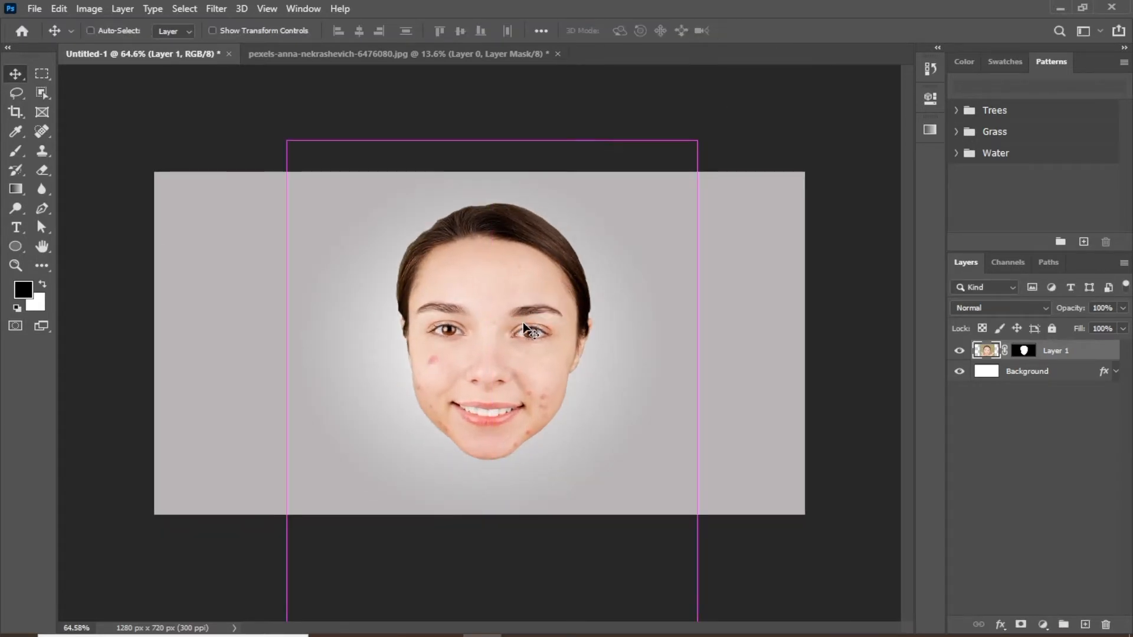
{"action": "left_click_drag", "start_coordinate": [698, 143], "coordinate": [703, 131]}
{"action": "left_click_drag", "start_coordinate": [498, 321], "coordinate": [497, 338]}
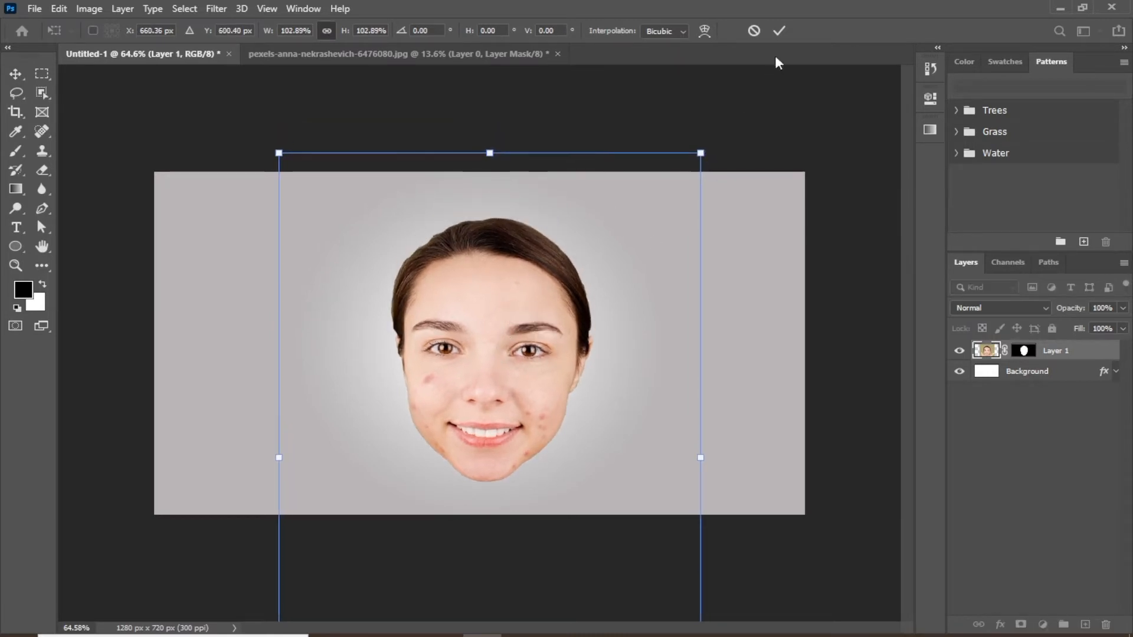
{"action": "left_click", "coordinate": [779, 30]}
{"action": "left_click_drag", "start_coordinate": [484, 382], "coordinate": [486, 394]}
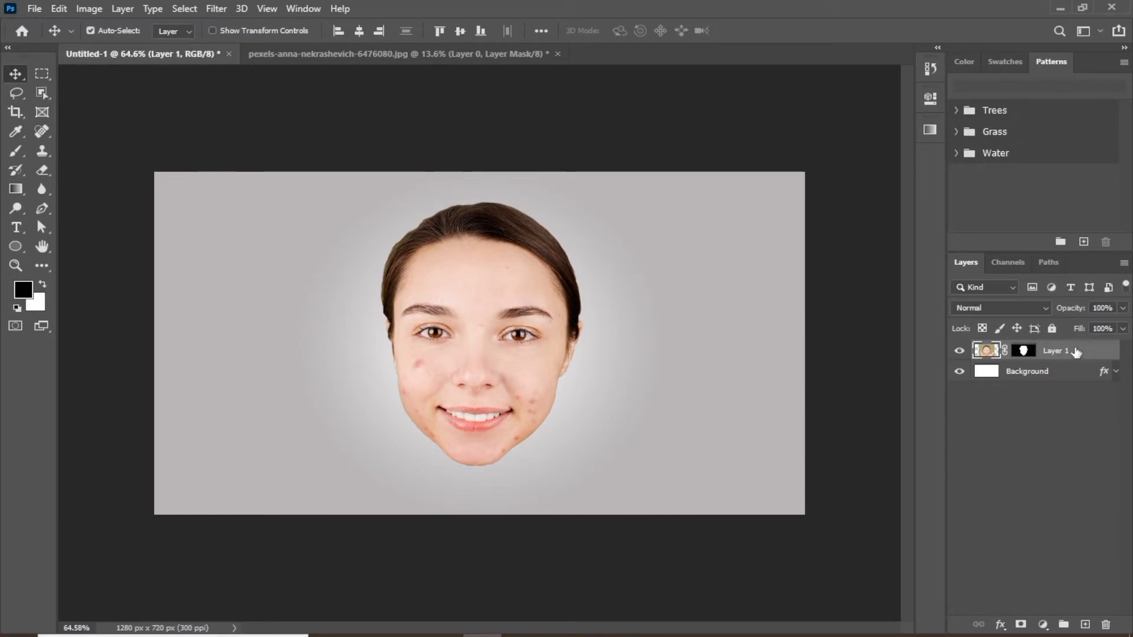
Step: Duplicate the masked head layer and rename the original layer Backup
{"action": "left_click_drag", "start_coordinate": [1082, 354], "coordinate": [1085, 625]}
{"action": "double_click", "coordinate": [1054, 373]}
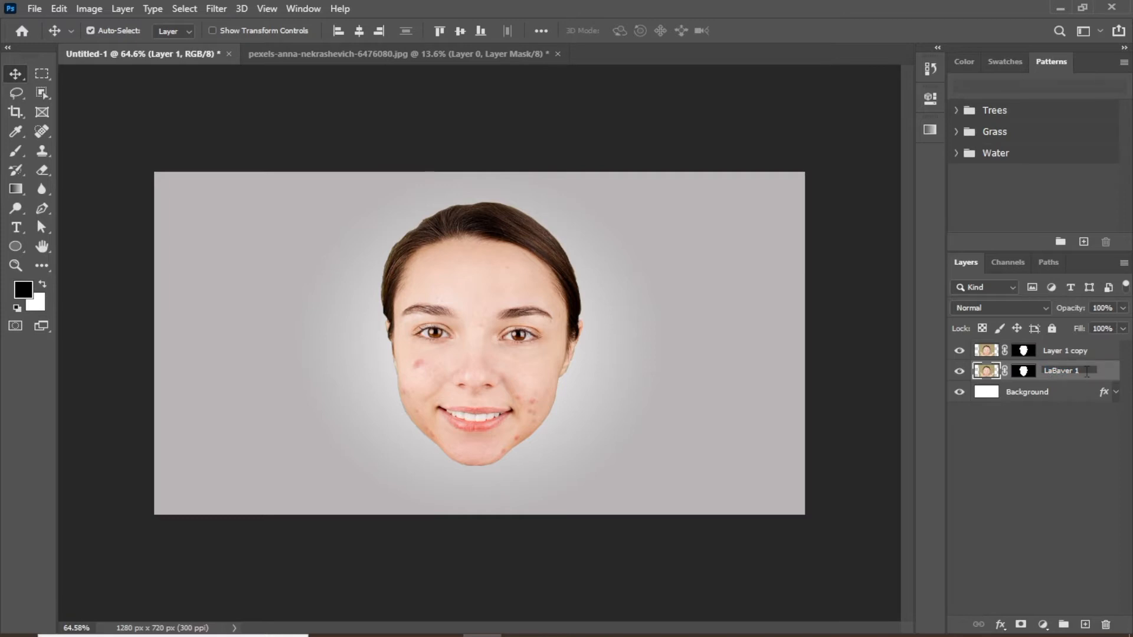
{"action": "key", "text": "BackSpace"}
{"action": "key", "text": "BackSpace"}
{"action": "type", "text": "Backh"}
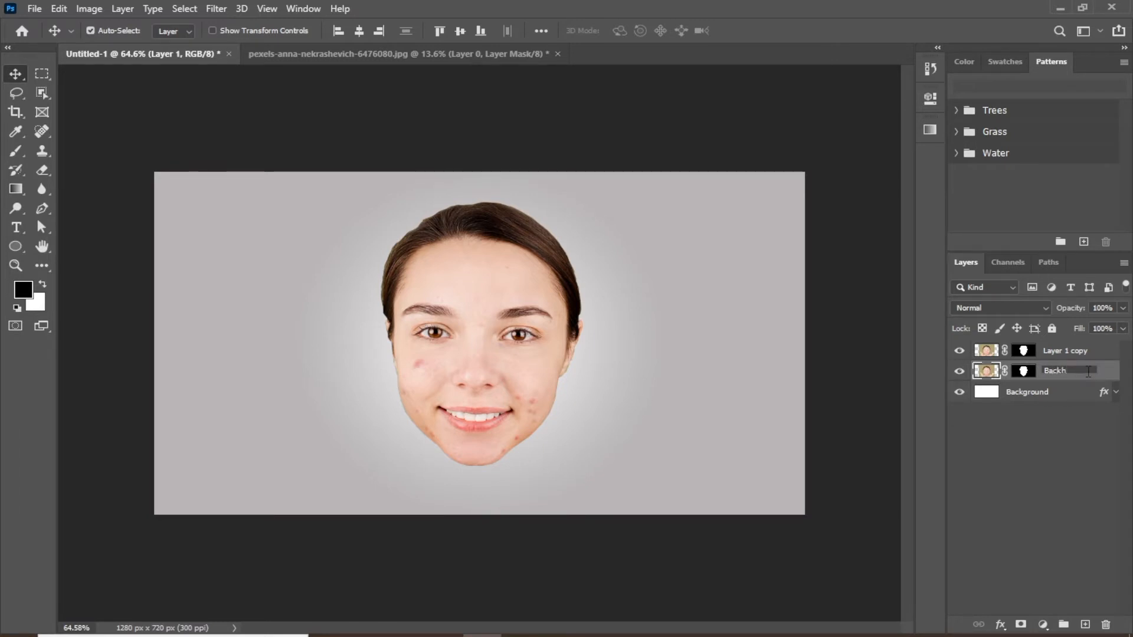
{"action": "key", "text": "BackSpace"}
{"action": "type", "text": "up"}
{"action": "key", "text": "Return"}
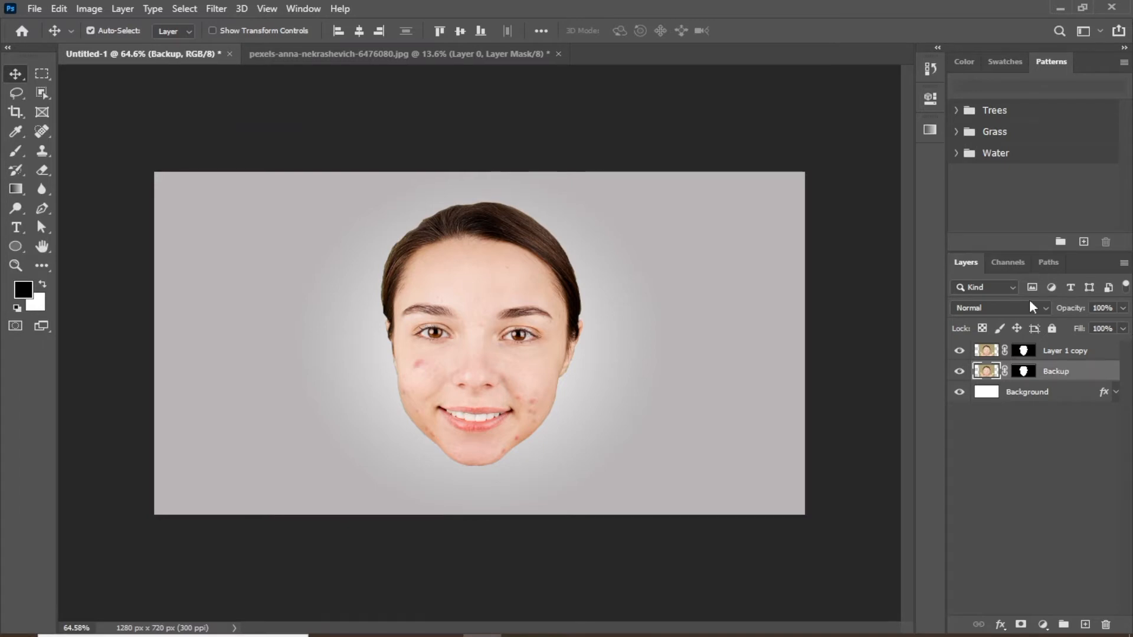
Step: Move the Backup layer beneath the Background layer and rename the head copy Slice From Here
{"action": "left_click_drag", "start_coordinate": [1069, 375], "coordinate": [1062, 404]}
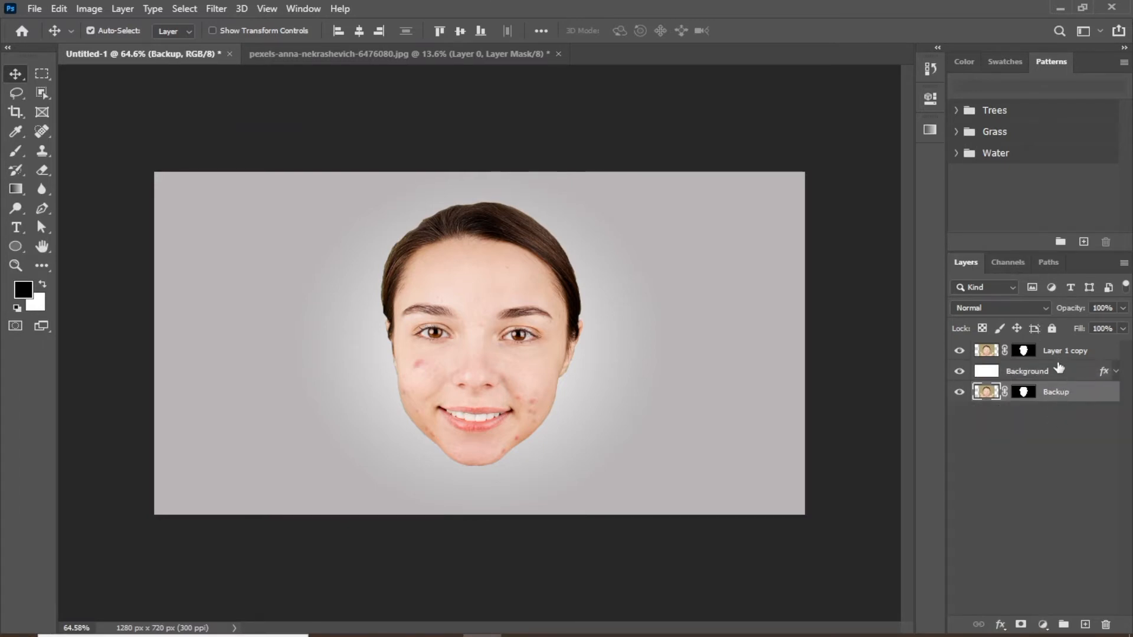
{"action": "double_click", "coordinate": [1060, 352]}
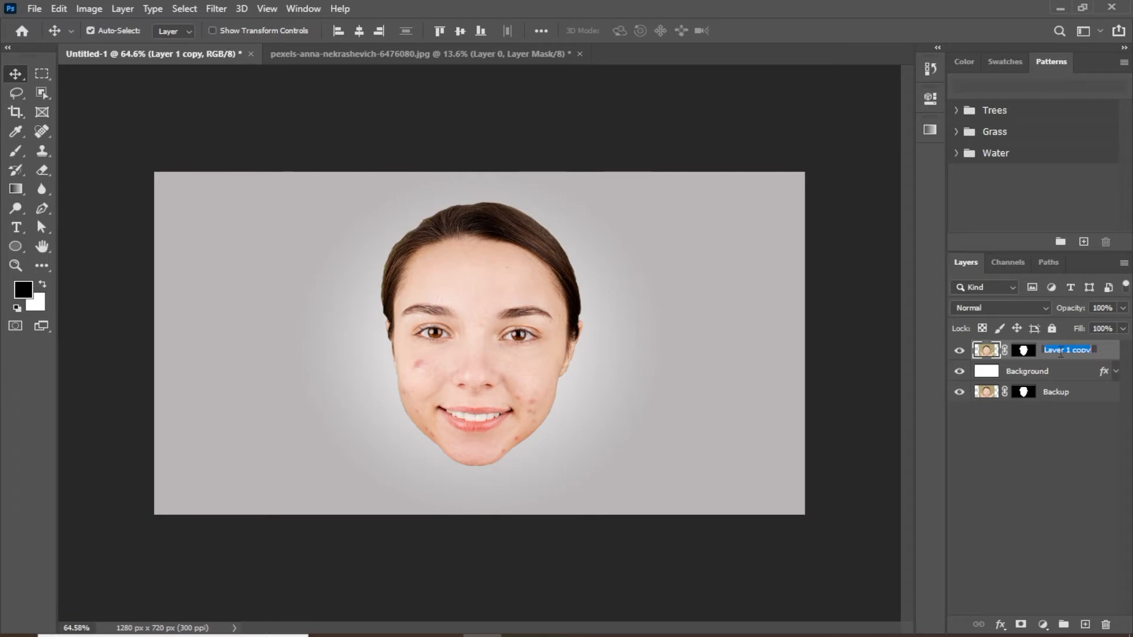
{"action": "type", "text": "Slice From Here"}
{"action": "key", "text": "Return"}
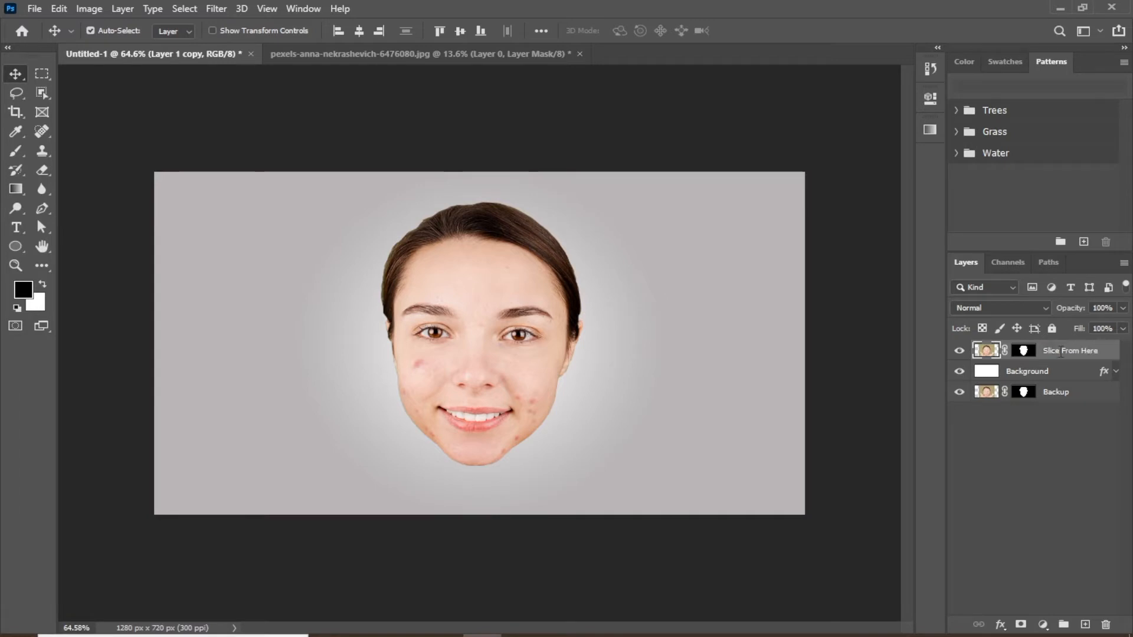
Step: Apply the layer mask of the Slice From Here layer permanently and deselect all layers
{"action": "right_click", "coordinate": [1028, 354]}
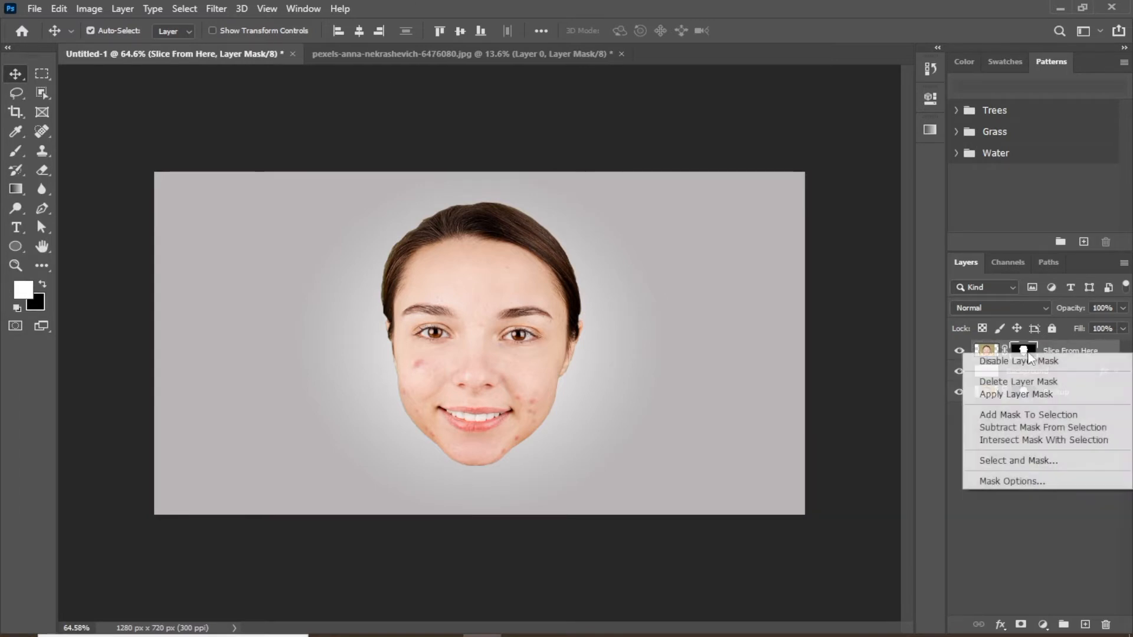
{"action": "left_click", "coordinate": [1011, 392]}
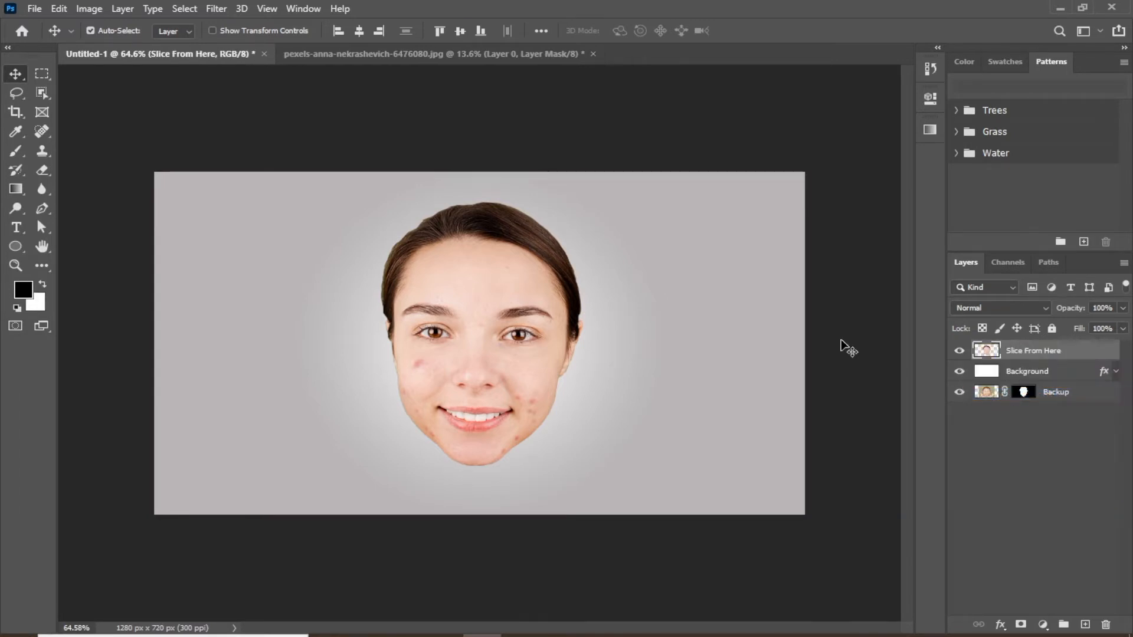
{"action": "left_click", "coordinate": [678, 543]}
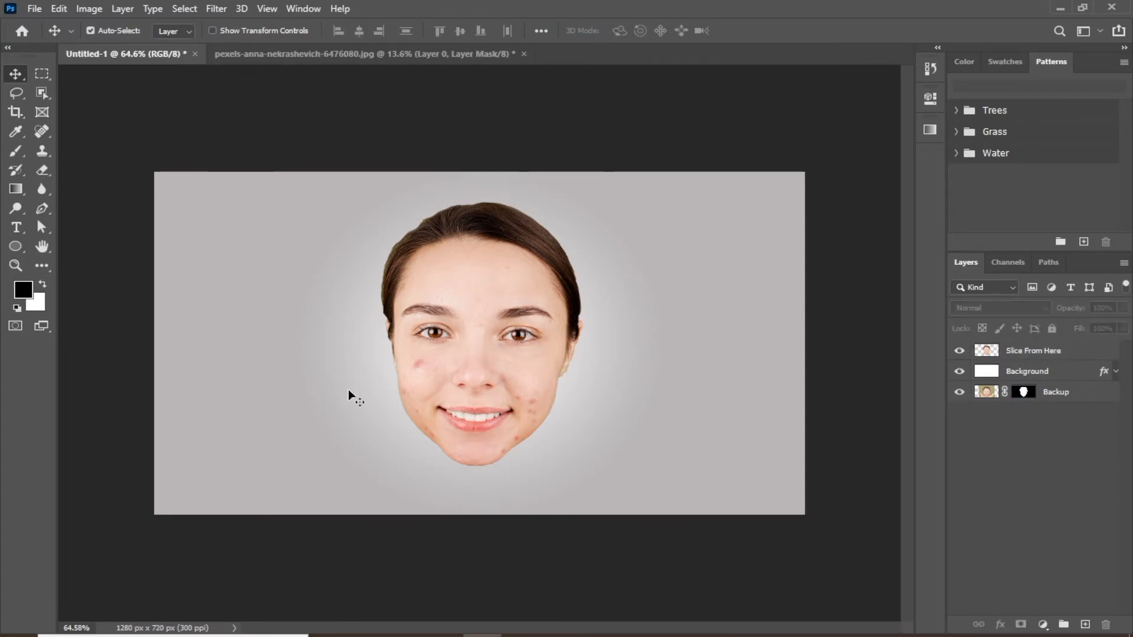
Step: Draw a flat black ellipse shape, about 292 by 20 px and without stroke, across the head at the hairline
{"action": "left_click_drag", "start_coordinate": [15, 246], "coordinate": [58, 274]}
{"action": "scroll", "coordinate": [347, 245], "scroll_direction": "up", "scroll_amount": 5}
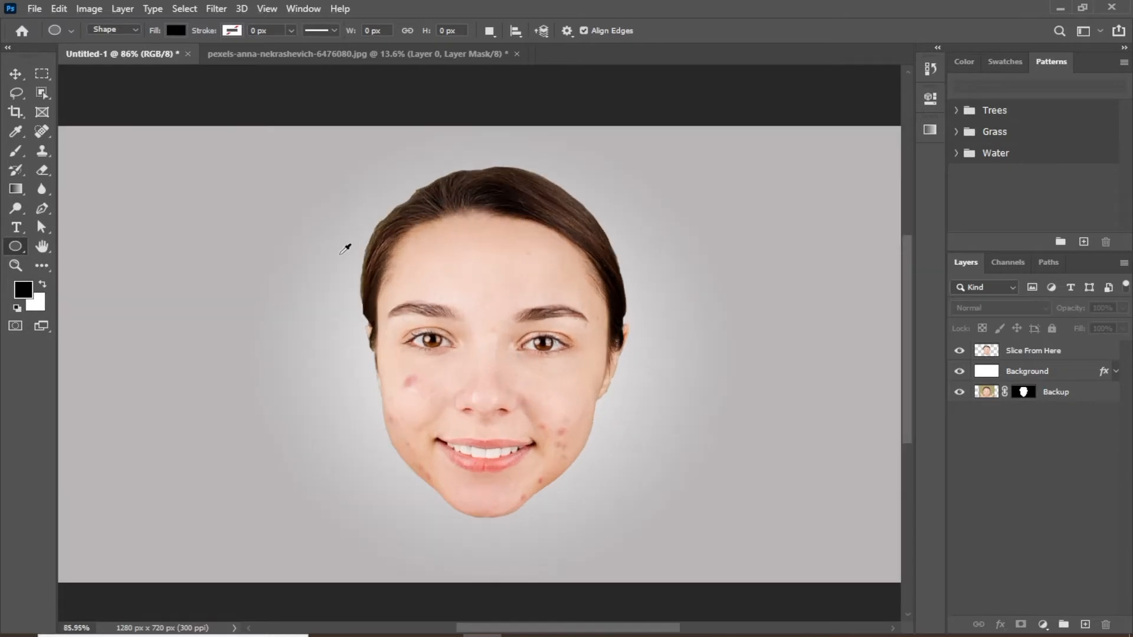
{"action": "left_click_drag", "start_coordinate": [497, 260], "coordinate": [470, 307]}
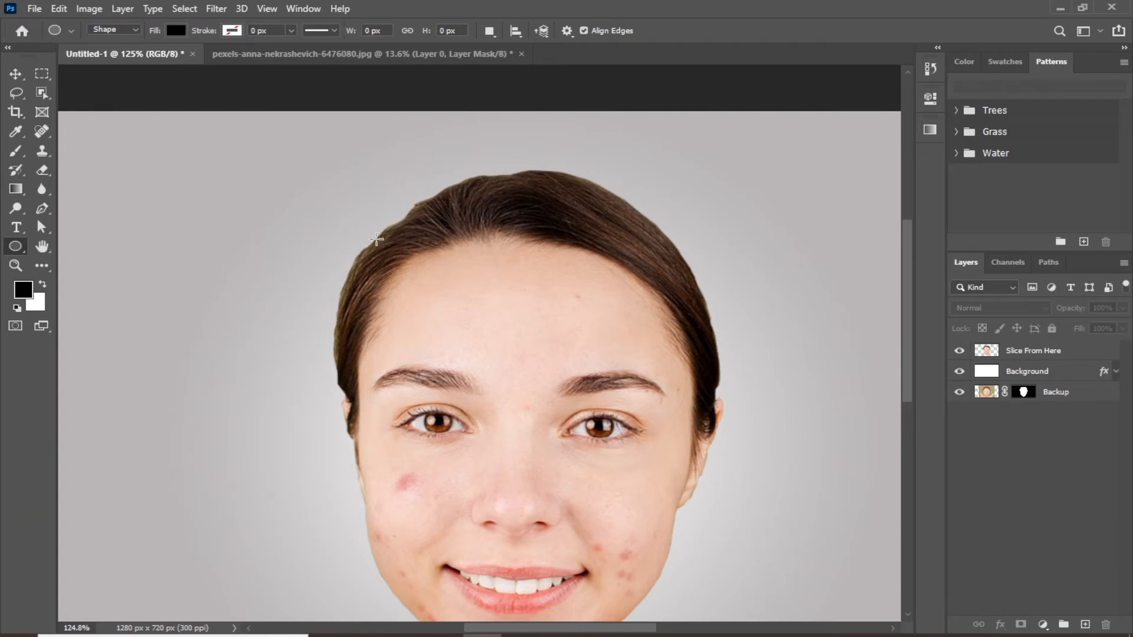
{"action": "left_click_drag", "start_coordinate": [376, 240], "coordinate": [662, 222]}
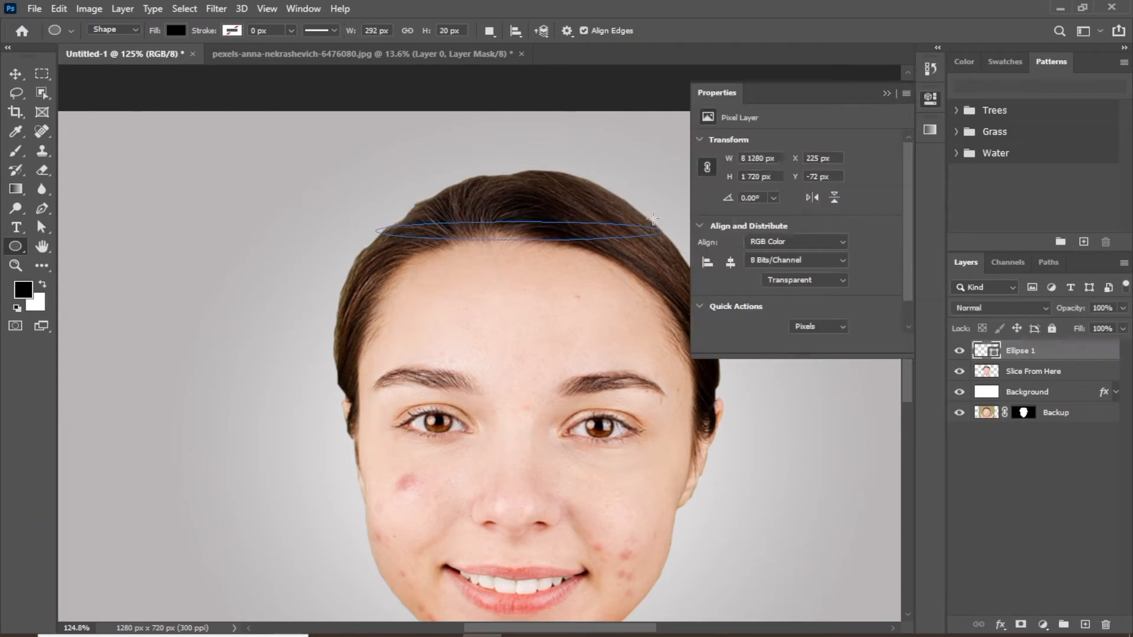
{"action": "left_click", "coordinate": [892, 98]}
{"action": "left_click", "coordinate": [17, 72]}
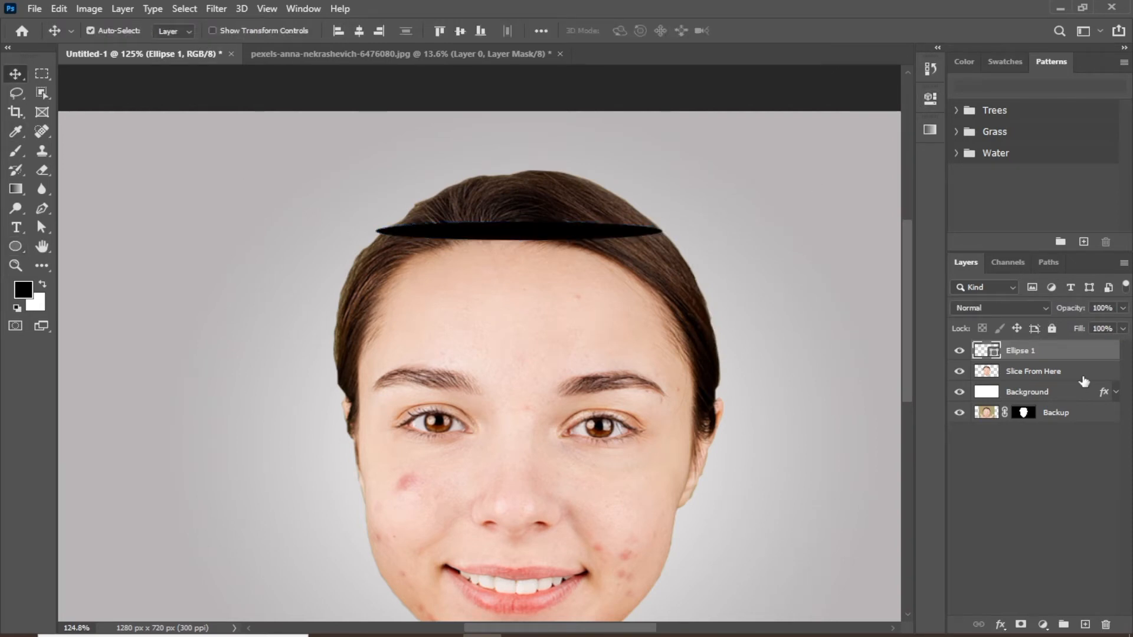
Step: Stretch the hairline ellipse slightly taller by raising its upper edge with Free Transform
{"action": "scroll", "coordinate": [548, 233], "scroll_direction": "up", "scroll_amount": 4}
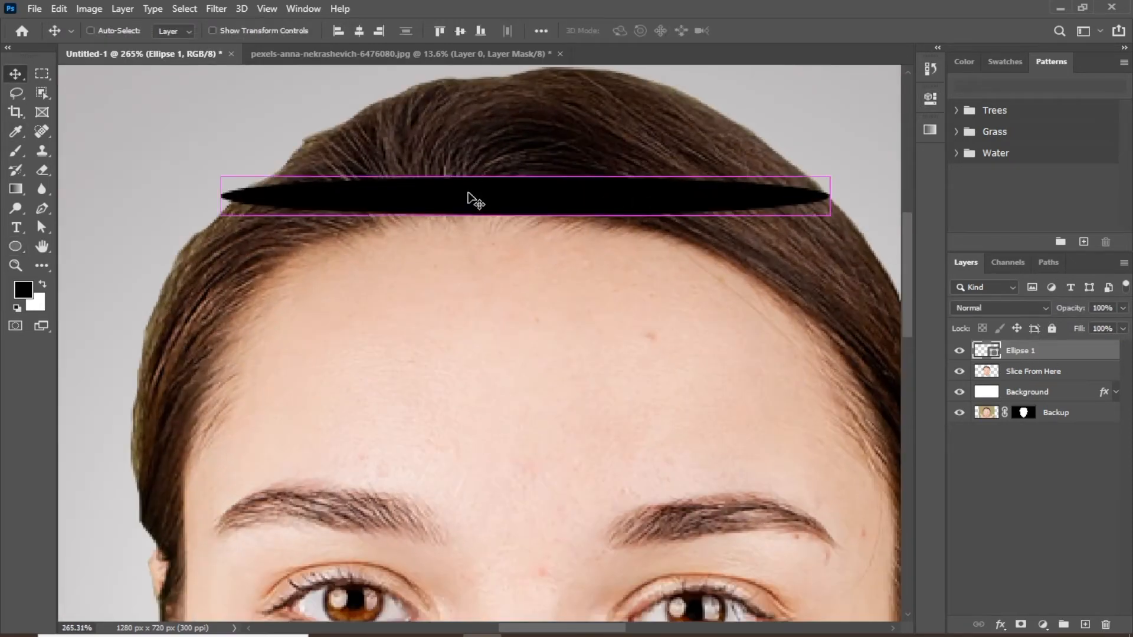
{"action": "key", "text": "ctrl+t"}
{"action": "left_click_drag", "start_coordinate": [526, 175], "coordinate": [527, 159]}
{"action": "left_click", "coordinate": [778, 30]}
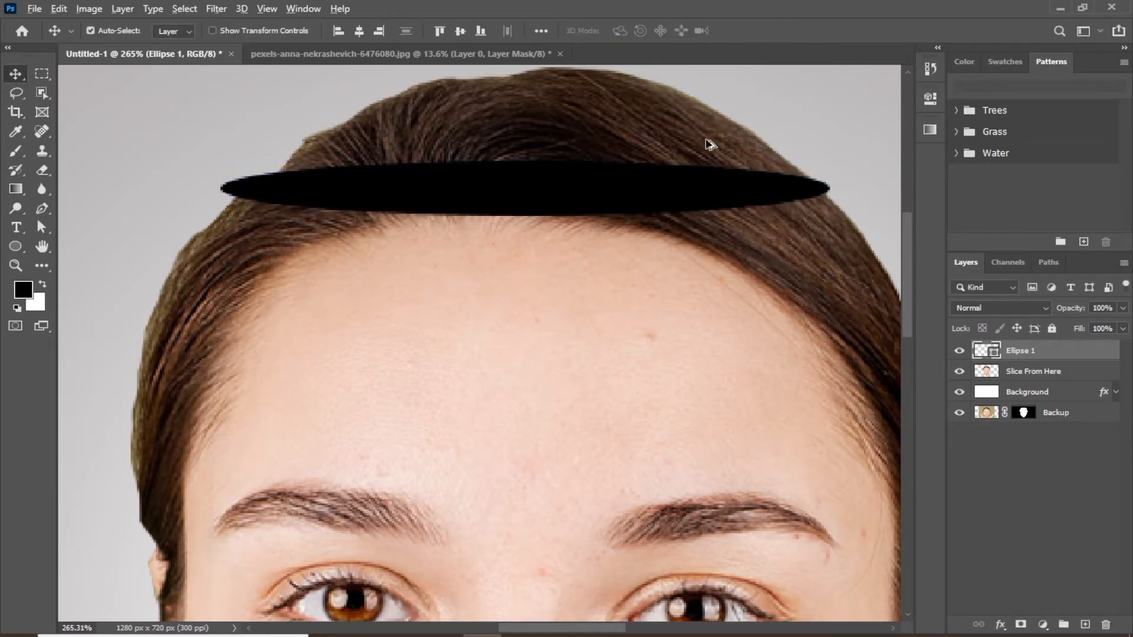
Step: Copy the ellipse three times down the face, placing the copies across the forehead, the nose and the chin below the lips
{"action": "scroll", "coordinate": [555, 241], "scroll_direction": "down", "scroll_amount": 4}
{"action": "scroll", "coordinate": [555, 241], "scroll_direction": "down", "scroll_amount": 2}
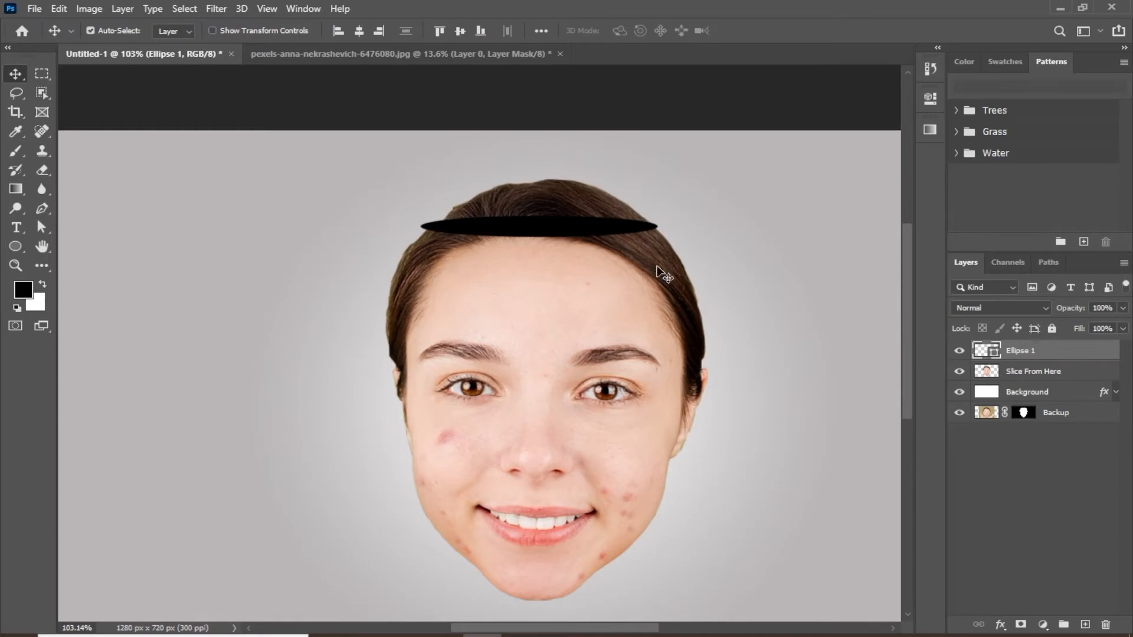
{"action": "left_click_drag", "start_coordinate": [560, 229], "coordinate": [557, 318]}
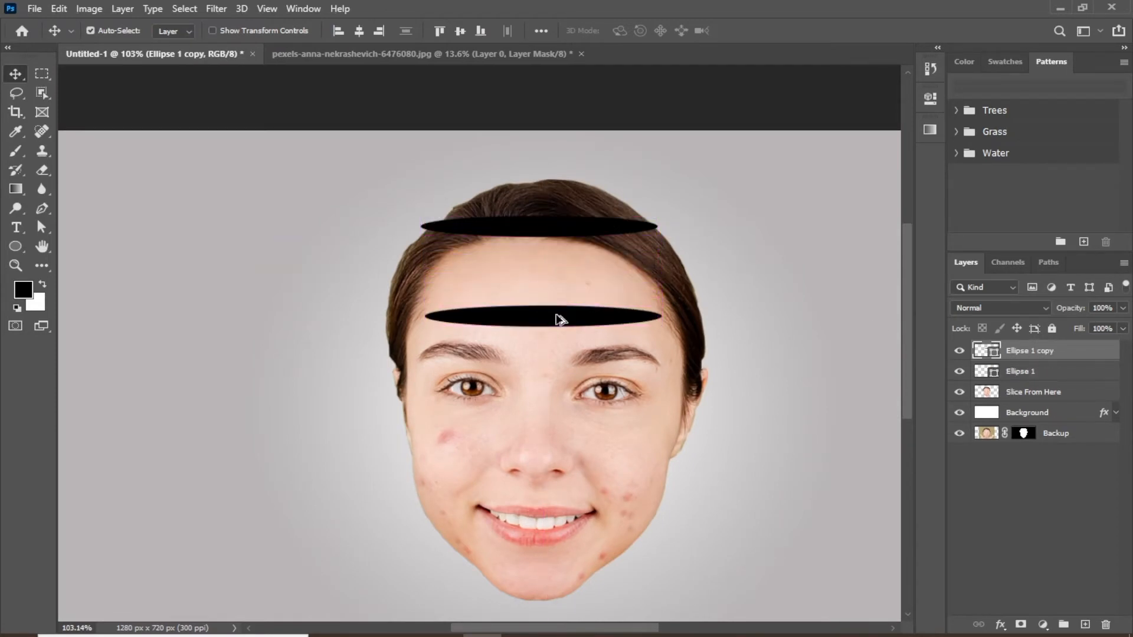
{"action": "scroll", "coordinate": [604, 353], "scroll_direction": "down", "scroll_amount": 1}
{"action": "scroll", "coordinate": [604, 353], "scroll_direction": "down", "scroll_amount": 2}
{"action": "left_click_drag", "start_coordinate": [549, 279], "coordinate": [551, 397]}
{"action": "scroll", "coordinate": [561, 384], "scroll_direction": "down", "scroll_amount": 4}
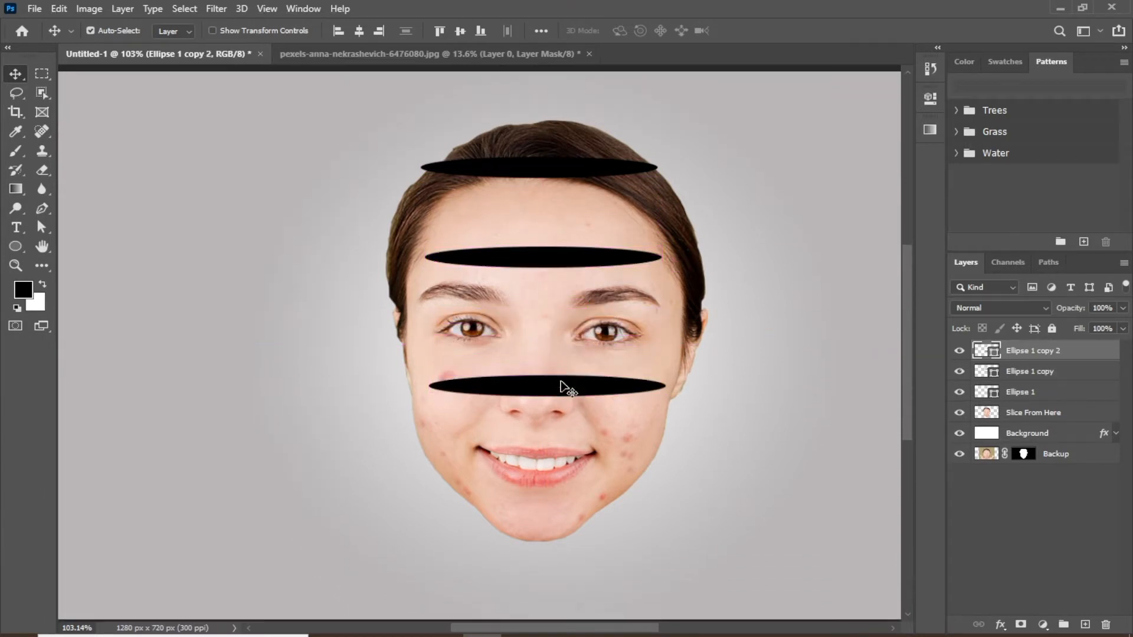
{"action": "left_click_drag", "start_coordinate": [577, 337], "coordinate": [579, 442]}
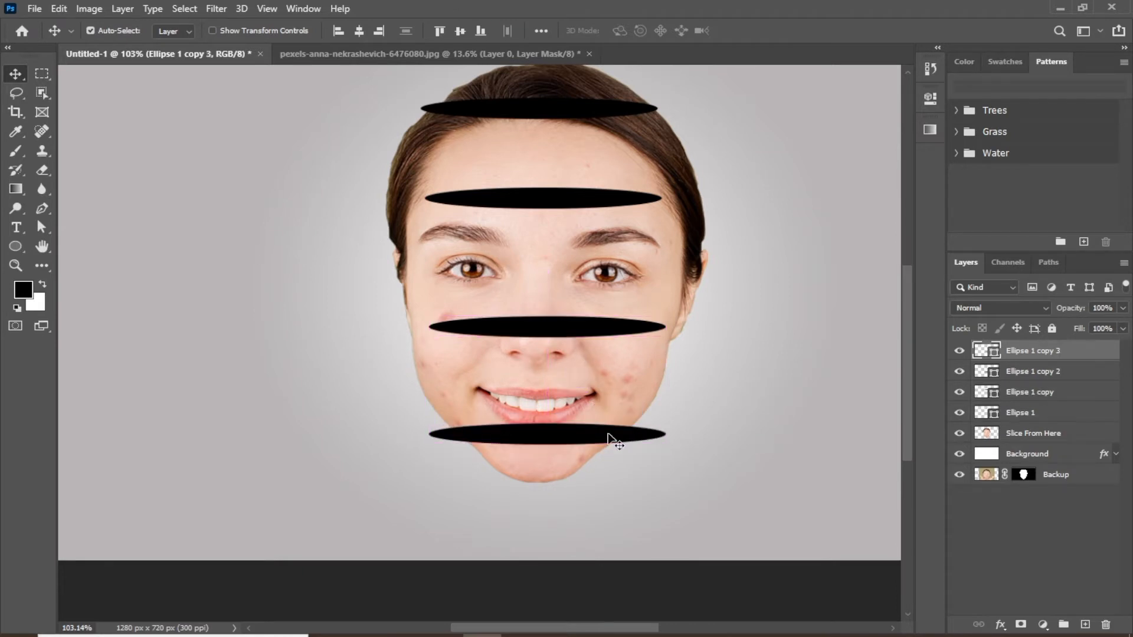
Step: Rename the hairline ellipse's layer Cut 1
{"action": "double_click", "coordinate": [1028, 413]}
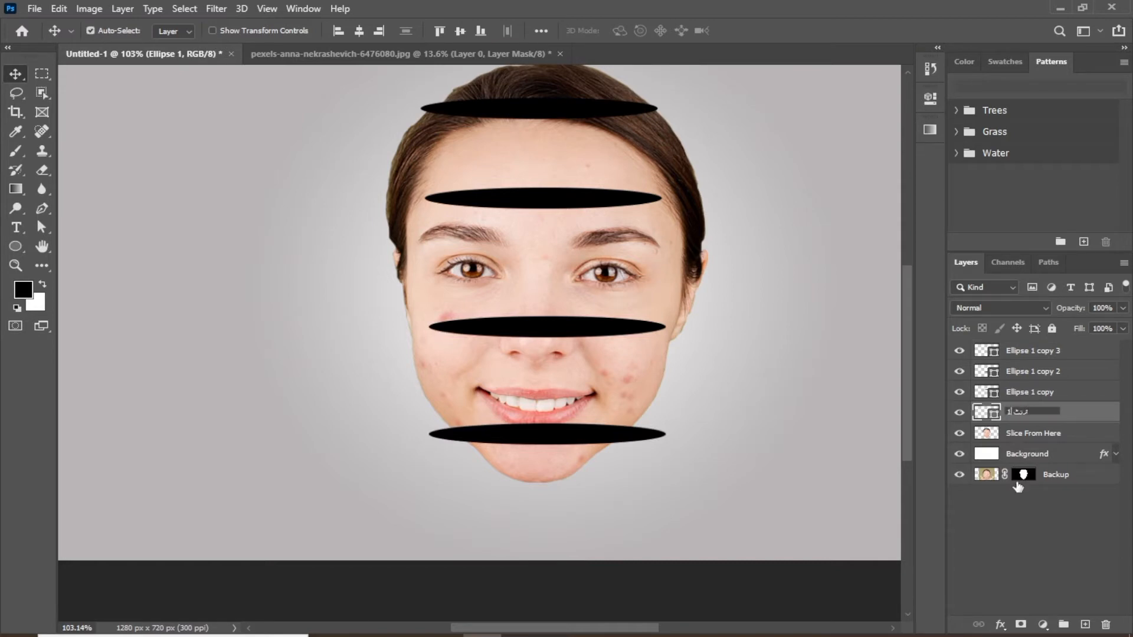
{"action": "left_click", "coordinate": [1027, 635]}
{"action": "left_click", "coordinate": [1036, 479]}
{"action": "left_click_drag", "start_coordinate": [1040, 414], "coordinate": [969, 408]}
{"action": "type", "text": "cUT"}
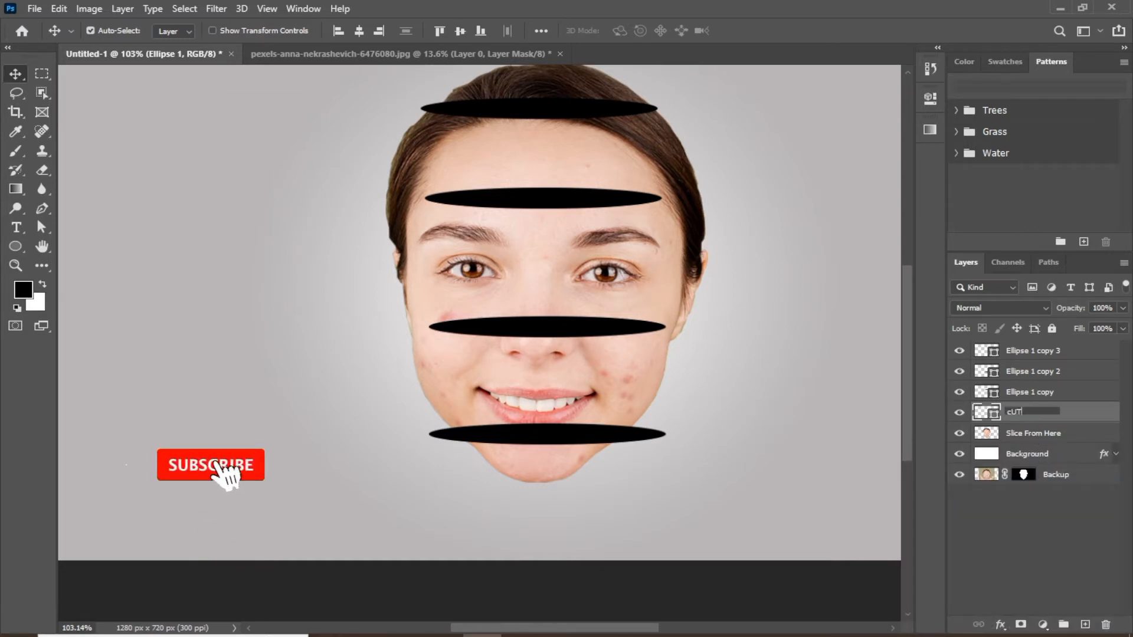
{"action": "key", "text": "BackSpace"}
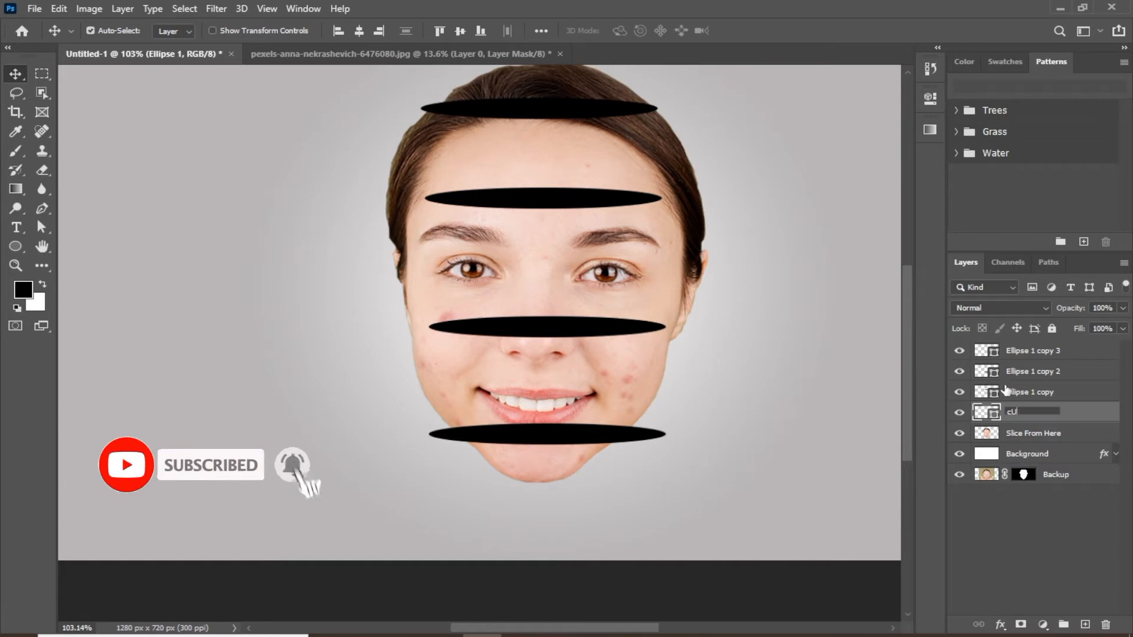
{"action": "key", "text": "BackSpace"}
{"action": "key", "text": "BackSpace"}
{"action": "type", "text": "Cu"}
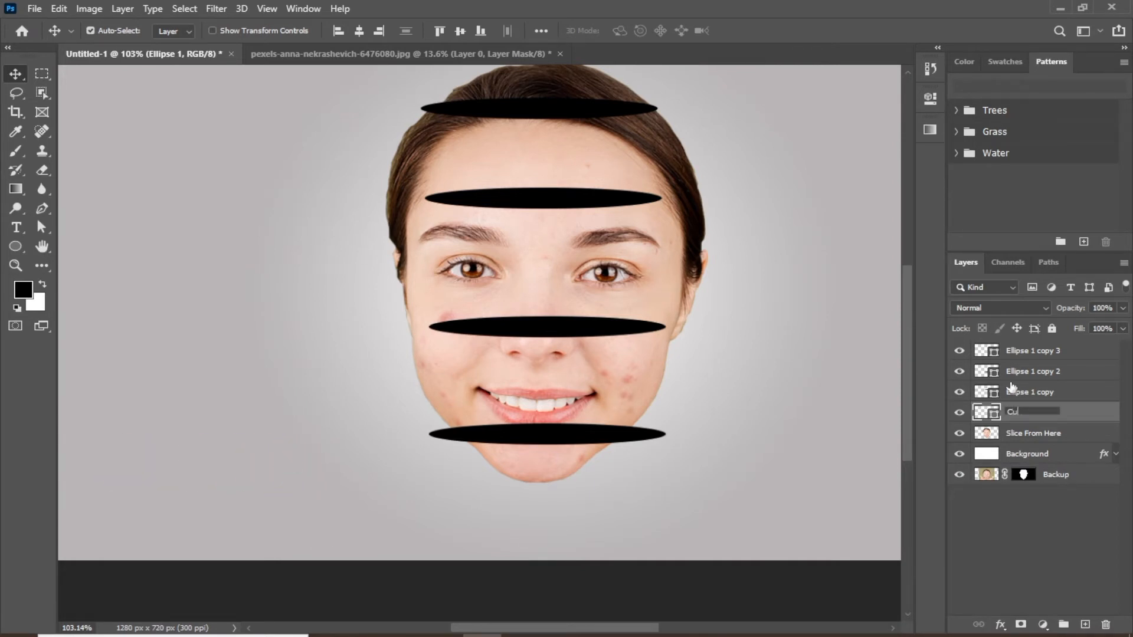
{"action": "type", "text": "t 1"}
{"action": "key", "text": "Return"}
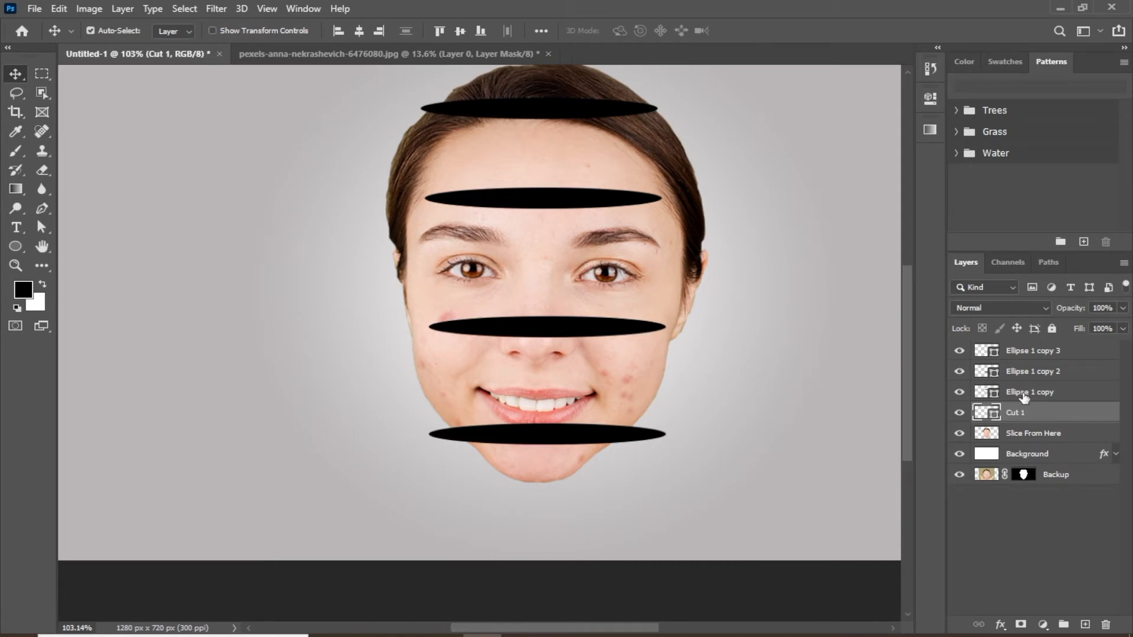
Step: Rename the forehead ellipse's layer Cut 2
{"action": "left_click", "coordinate": [1024, 394]}
{"action": "double_click", "coordinate": [1025, 393]}
{"action": "type", "text": "Cut"}
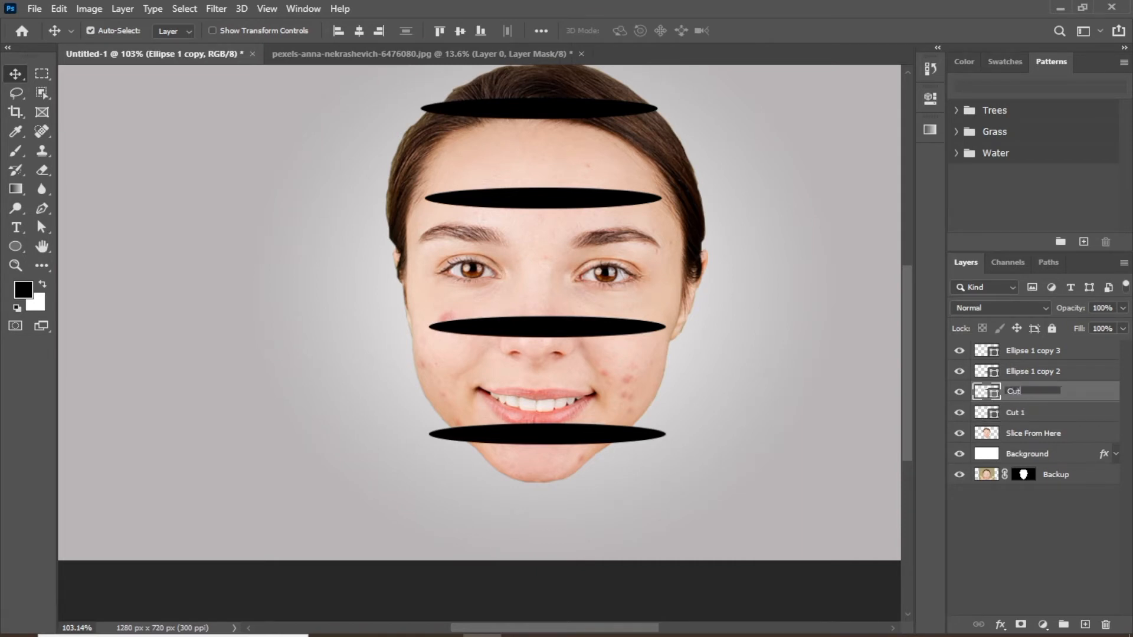
{"action": "type", "text": " 2"}
{"action": "key", "text": "Return"}
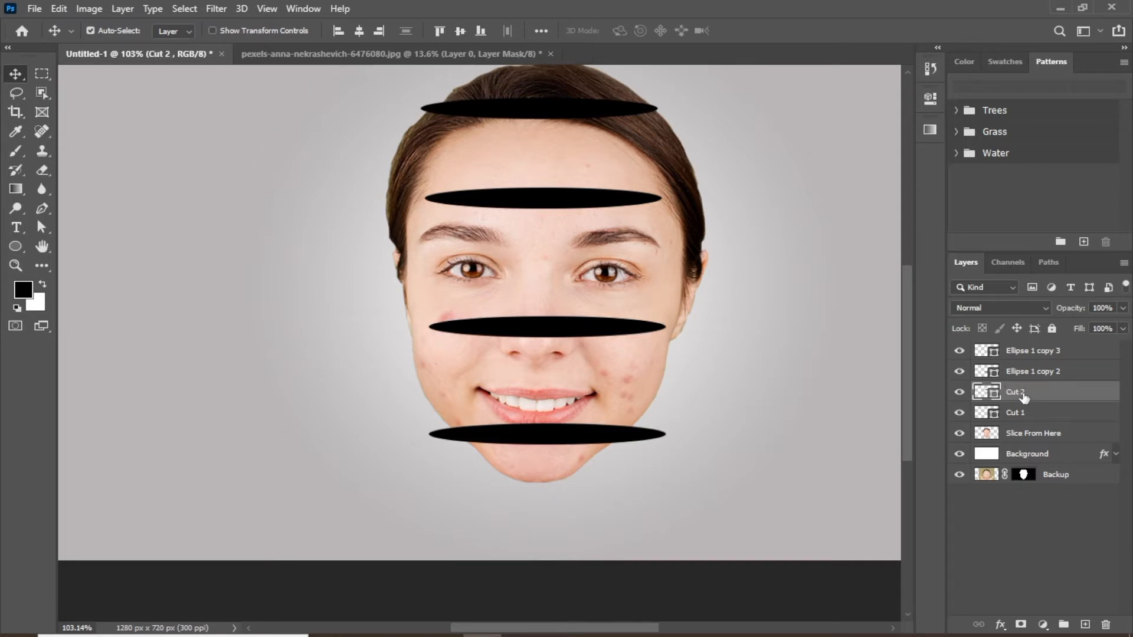
Step: Rename the nose ellipse's layer Cut 3 and the chin ellipse's layer Cut 4
{"action": "double_click", "coordinate": [1032, 370]}
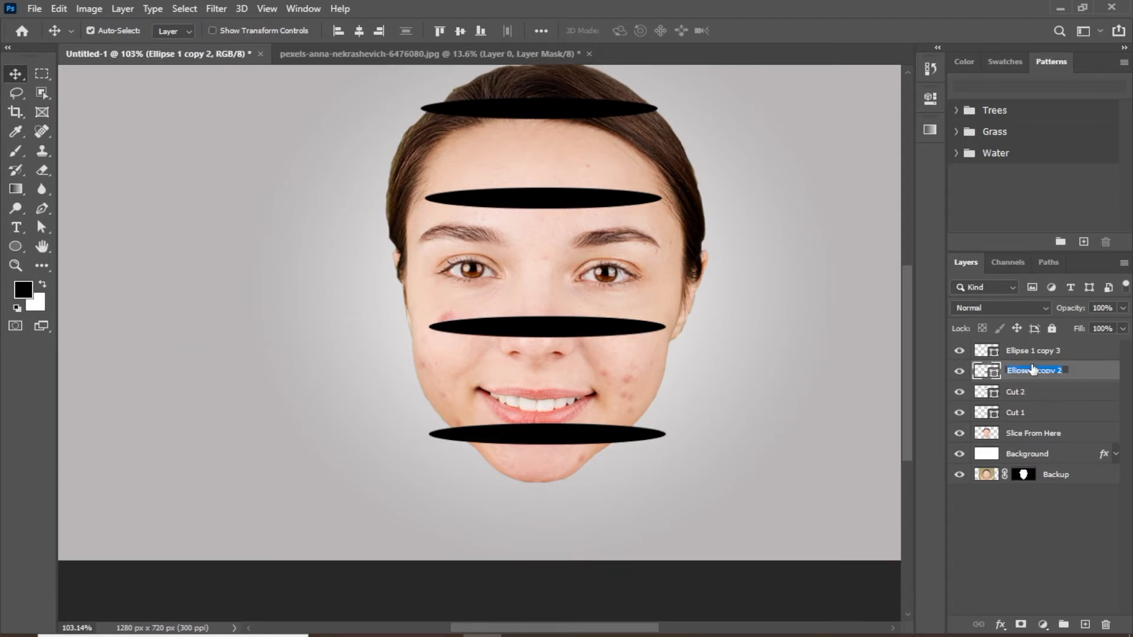
{"action": "type", "text": "Cut 3"}
{"action": "key", "text": "Return"}
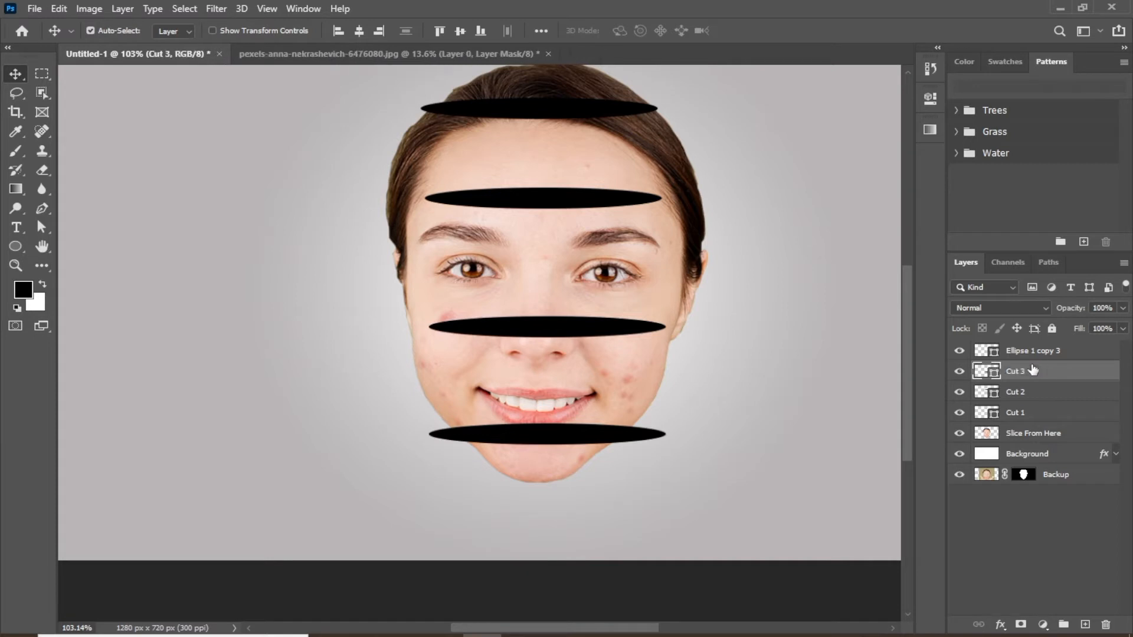
{"action": "double_click", "coordinate": [1043, 351]}
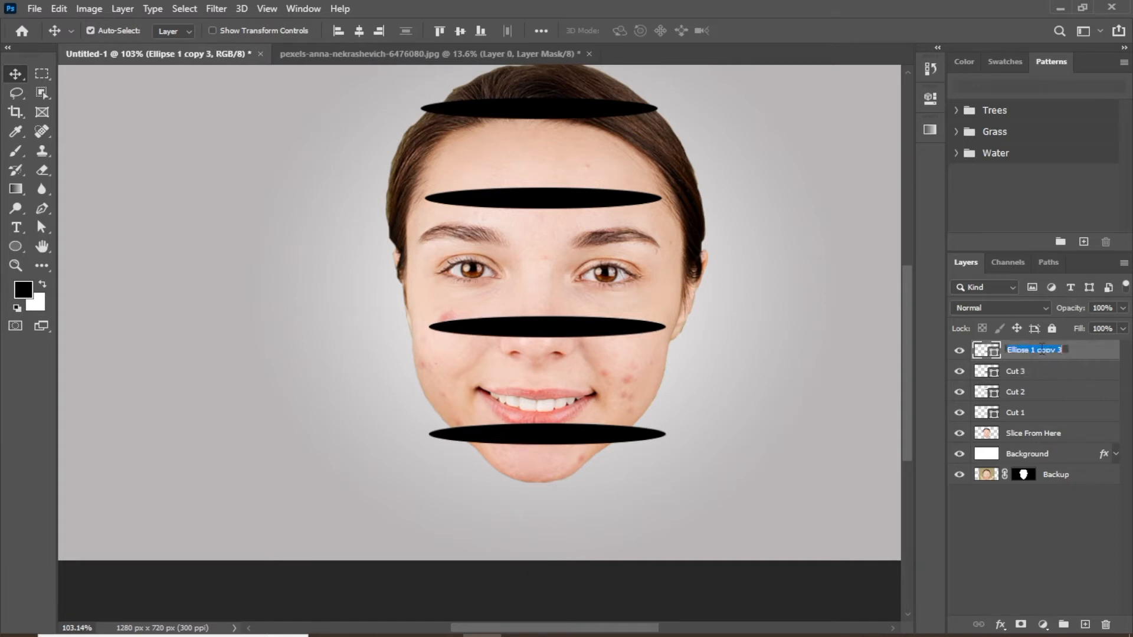
{"action": "type", "text": "Cut 4"}
{"action": "key", "text": "Return"}
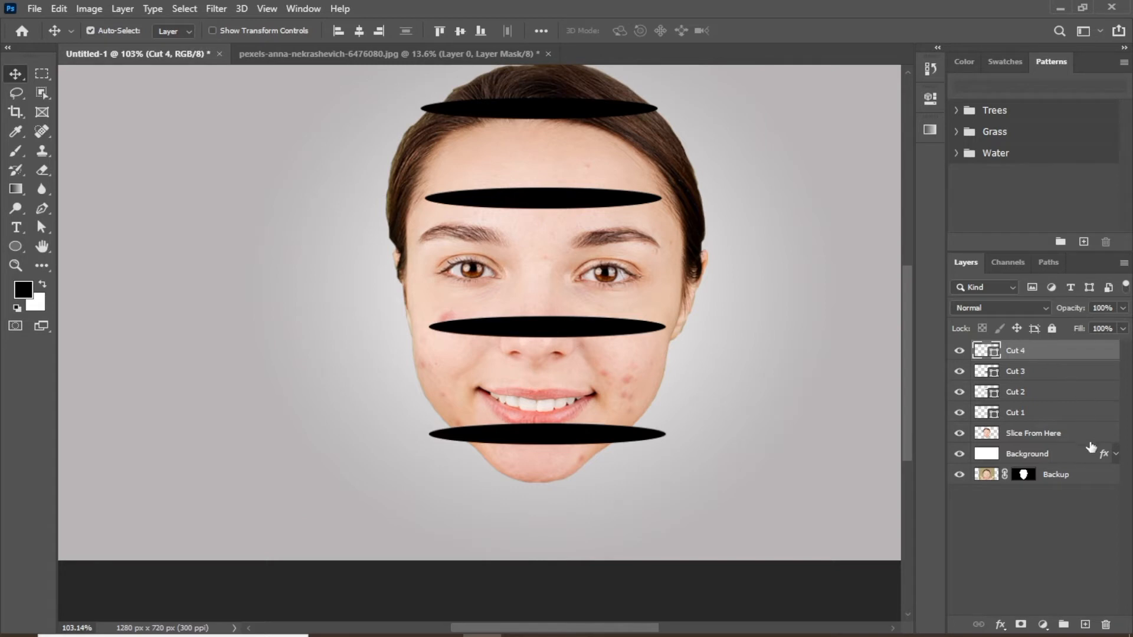
Step: Resize the Cut 1 ellipse at the hairline to about 275 x 27 px so its ends meet the head's outline
{"action": "left_click", "coordinate": [1003, 413]}
{"action": "scroll", "coordinate": [442, 74], "scroll_direction": "up", "scroll_amount": 6}
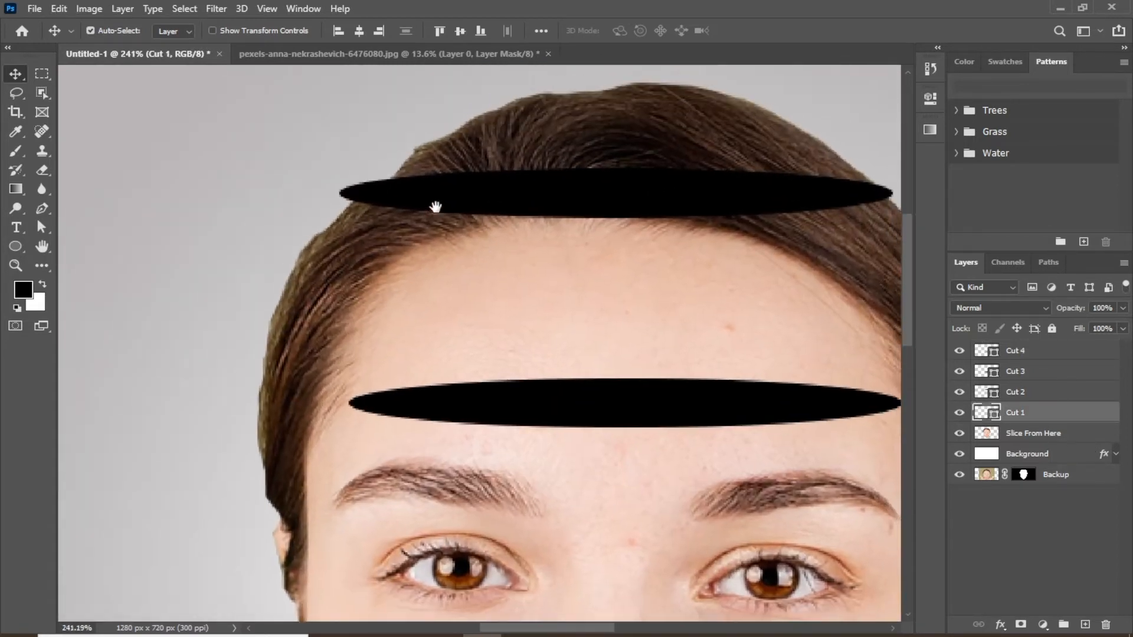
{"action": "key", "text": "ctrl+t"}
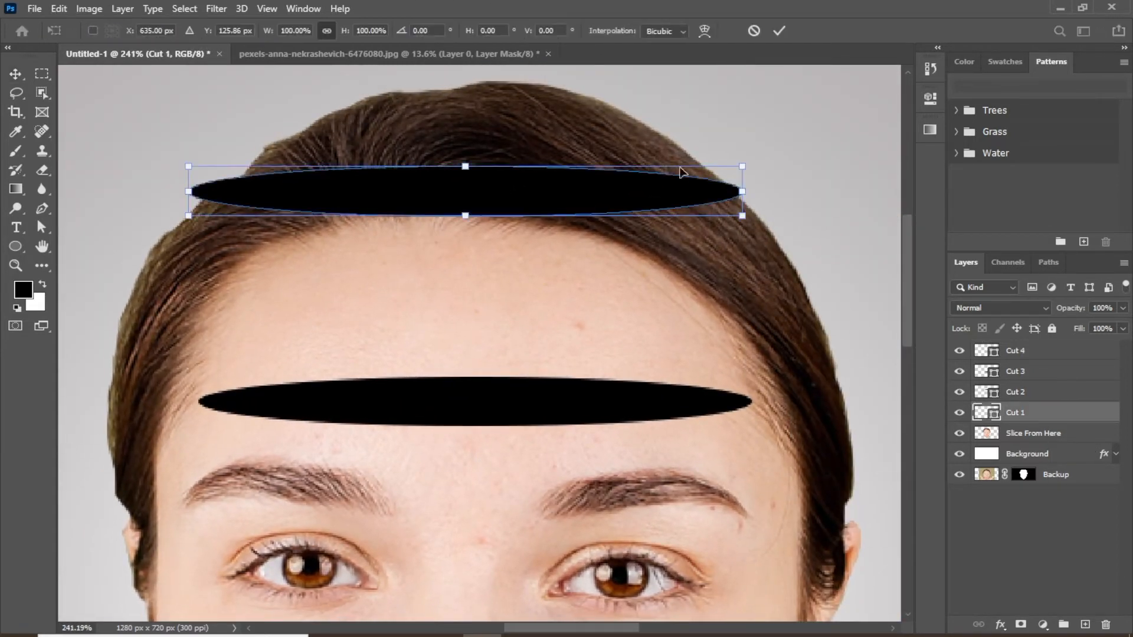
{"action": "scroll", "coordinate": [742, 193], "scroll_direction": "up", "scroll_amount": 3}
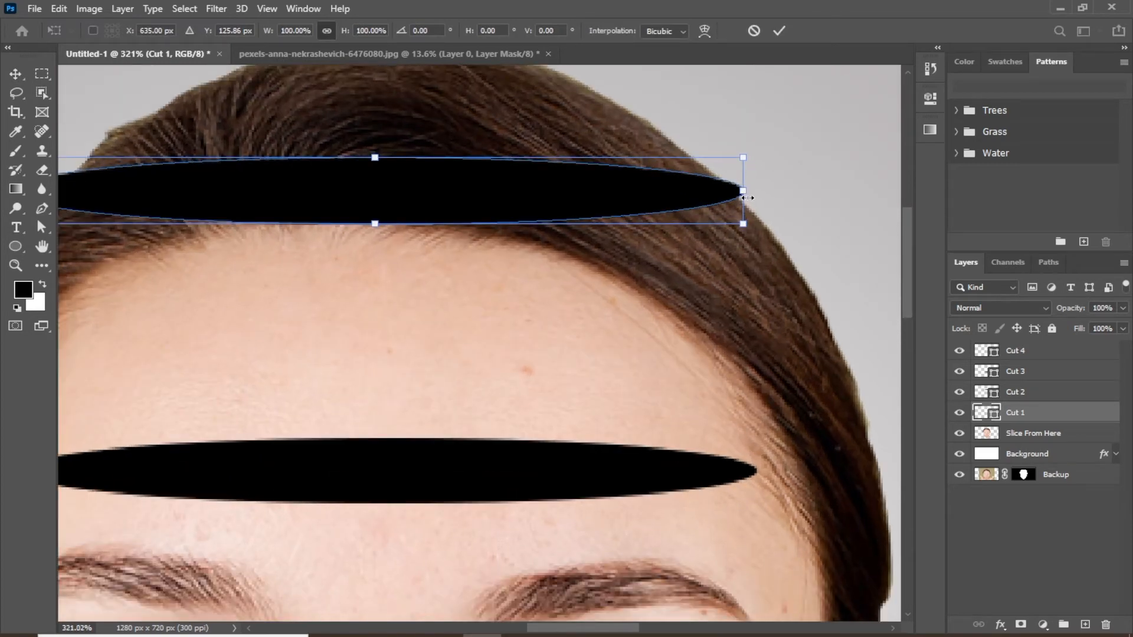
{"action": "left_click_drag", "start_coordinate": [744, 193], "coordinate": [737, 197]}
{"action": "left_click_drag", "start_coordinate": [453, 241], "coordinate": [895, 282]}
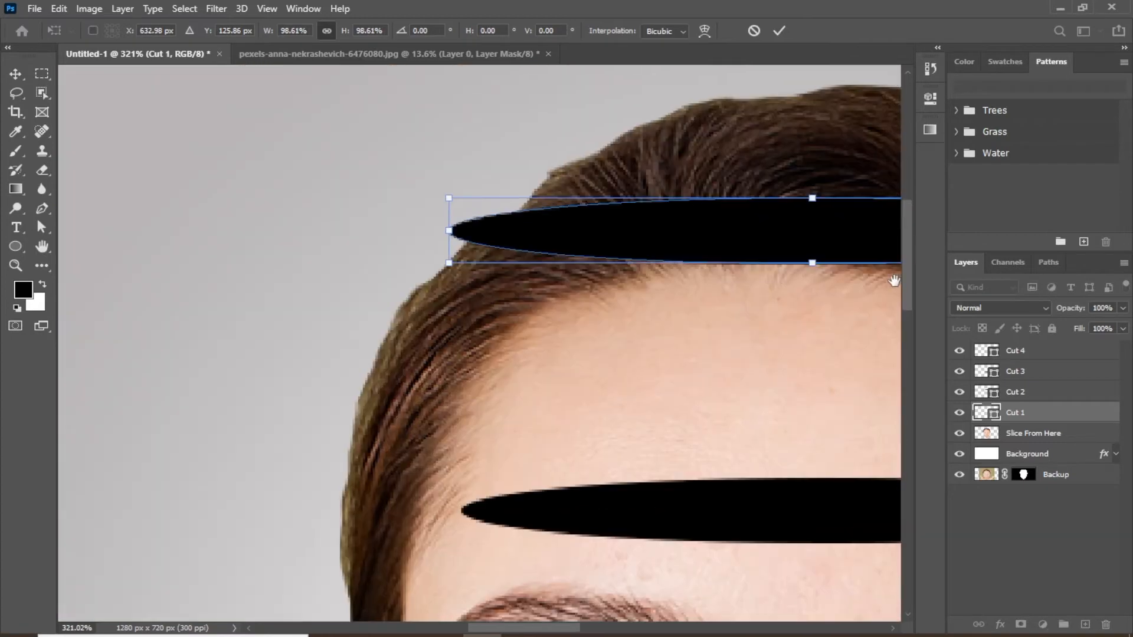
{"action": "left_click_drag", "start_coordinate": [447, 231], "coordinate": [479, 232]}
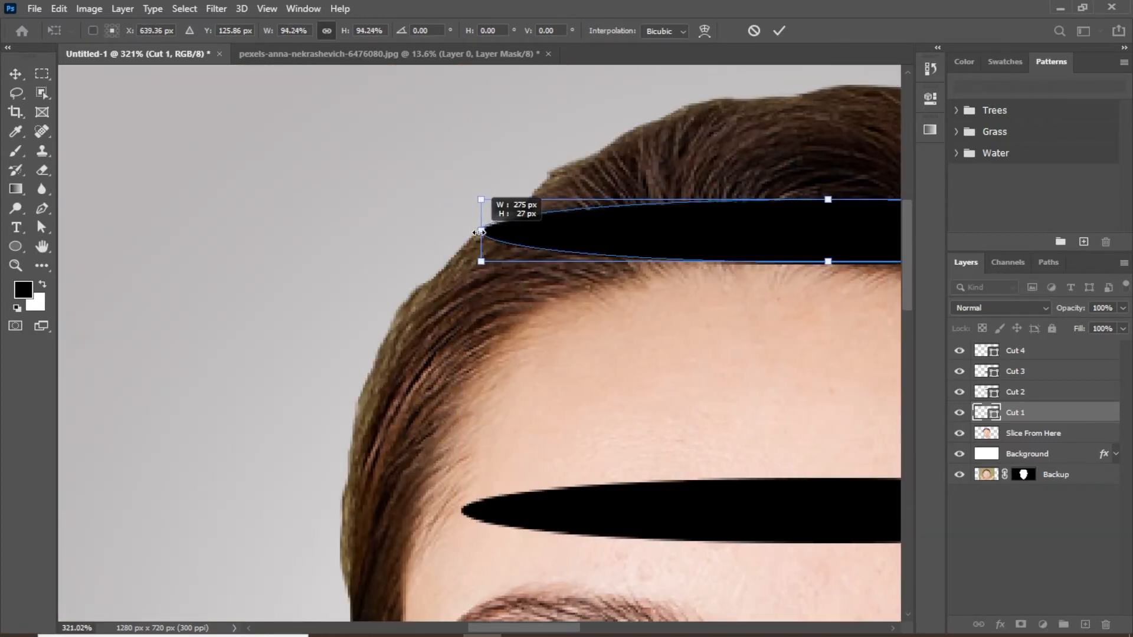
{"action": "left_click", "coordinate": [776, 30]}
Step: Enlarge the Cut 2 ellipse on the forehead to about 389 x 38 px so it spans the full width of the head
{"action": "scroll", "coordinate": [640, 468], "scroll_direction": "down", "scroll_amount": 2}
{"action": "left_click_drag", "start_coordinate": [625, 413], "coordinate": [389, 299]}
{"action": "left_click", "coordinate": [478, 329]}
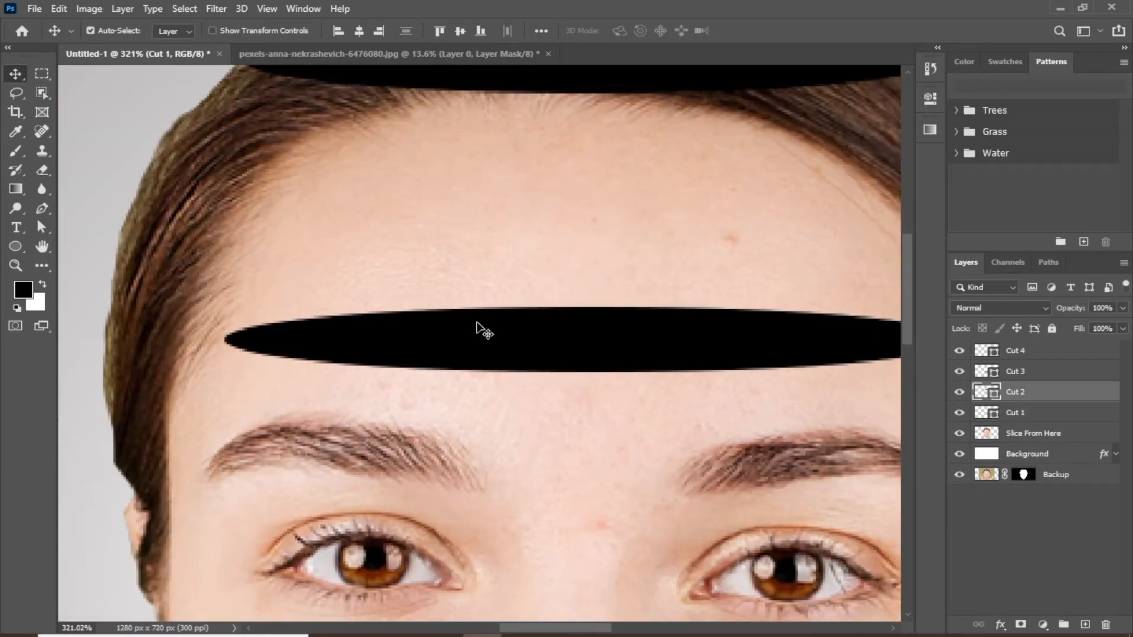
{"action": "key", "text": "ctrl+t"}
{"action": "left_click_drag", "start_coordinate": [228, 339], "coordinate": [101, 335]}
{"action": "scroll", "coordinate": [539, 336], "scroll_direction": "down", "scroll_amount": 4}
{"action": "scroll", "coordinate": [463, 335], "scroll_direction": "up", "scroll_amount": 4}
{"action": "left_click_drag", "start_coordinate": [462, 338], "coordinate": [572, 344]}
{"action": "left_click", "coordinate": [779, 31]}
Step: Enlarge the Cut 3 ellipse across the nose to about 338 x 33 px so it reaches both edges of the face
{"action": "scroll", "coordinate": [590, 330], "scroll_direction": "down", "scroll_amount": 6}
{"action": "left_click", "coordinate": [590, 392]}
{"action": "key", "text": "ctrl+t"}
{"action": "scroll", "coordinate": [650, 385], "scroll_direction": "up", "scroll_amount": 4}
{"action": "left_click_drag", "start_coordinate": [738, 382], "coordinate": [780, 383]}
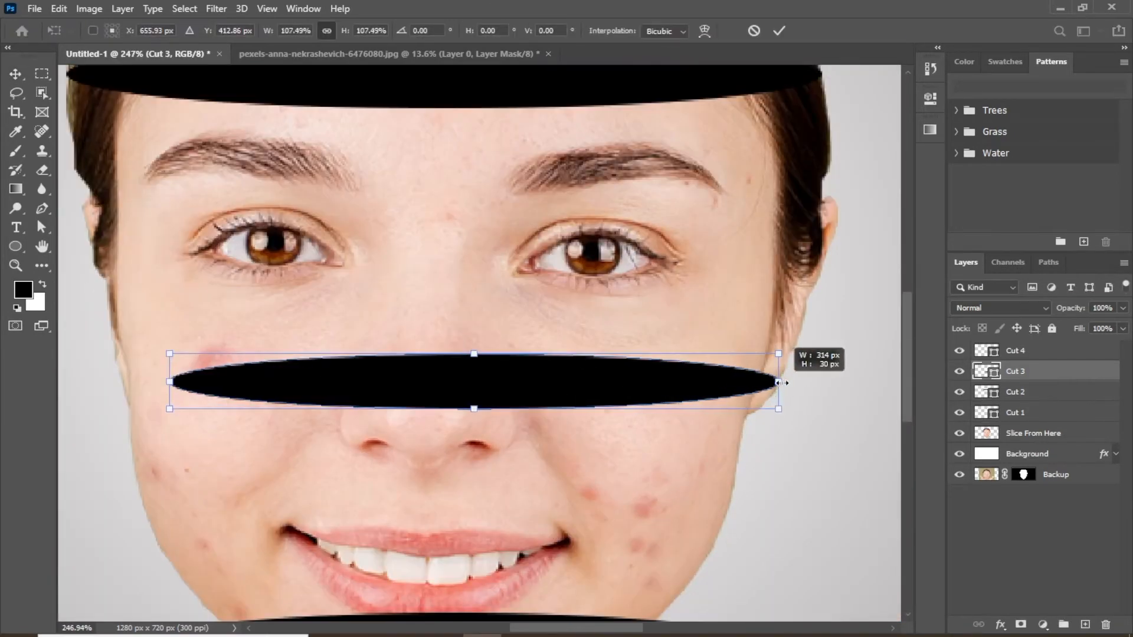
{"action": "left_click_drag", "start_coordinate": [172, 382], "coordinate": [122, 384]}
{"action": "scroll", "coordinate": [404, 388], "scroll_direction": "down", "scroll_amount": 8}
{"action": "left_click", "coordinate": [779, 31]}
Step: Shrink the Cut 4 ellipse below the lips to about 208 x 20 px so its ends meet the chin's outline
{"action": "left_click", "coordinate": [416, 506]}
{"action": "scroll", "coordinate": [413, 502], "scroll_direction": "up", "scroll_amount": 5}
{"action": "key", "text": "ctrl+t"}
{"action": "scroll", "coordinate": [649, 522], "scroll_direction": "up", "scroll_amount": 3}
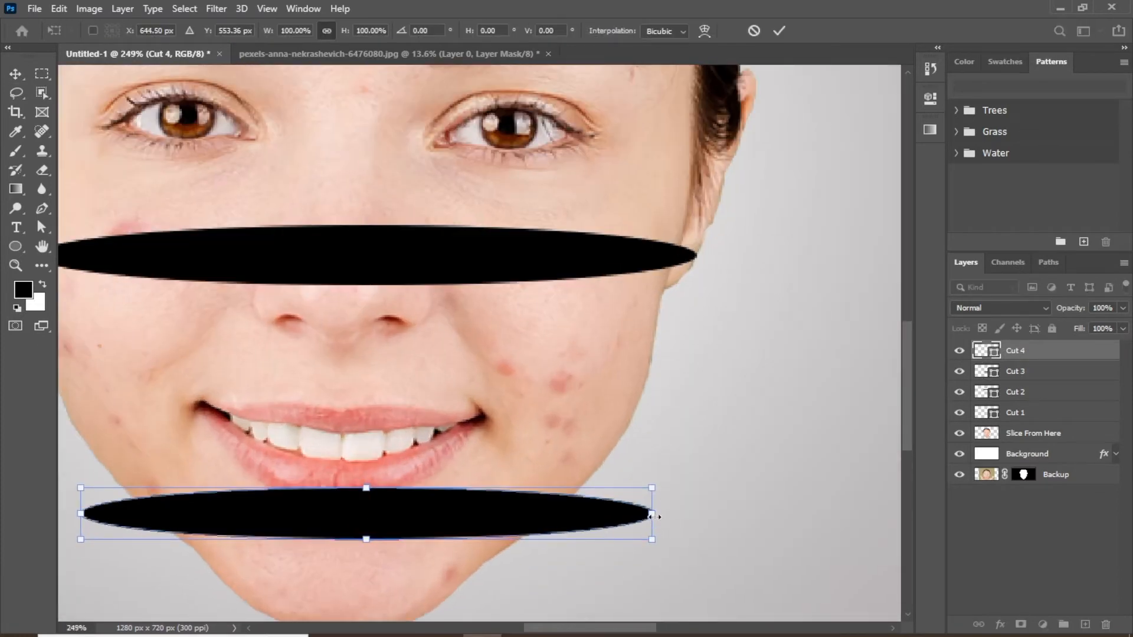
{"action": "left_click_drag", "start_coordinate": [653, 514], "coordinate": [559, 512]}
{"action": "left_click_drag", "start_coordinate": [343, 521], "coordinate": [611, 477]}
{"action": "left_click_drag", "start_coordinate": [350, 469], "coordinate": [412, 469]}
{"action": "key", "text": "Return"}
{"action": "scroll", "coordinate": [543, 271], "scroll_direction": "down", "scroll_amount": 7}
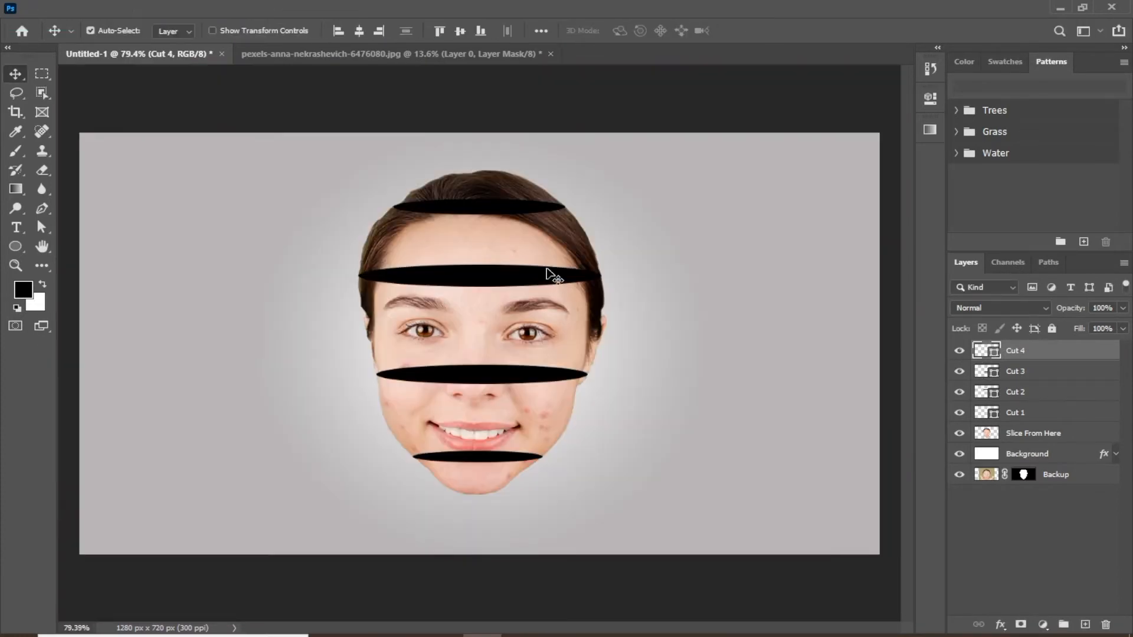
Step: Duplicate the Cut 1 to Cut 4 layers together, then deselect all layers
{"action": "left_click", "coordinate": [1037, 414], "text": "shift"}
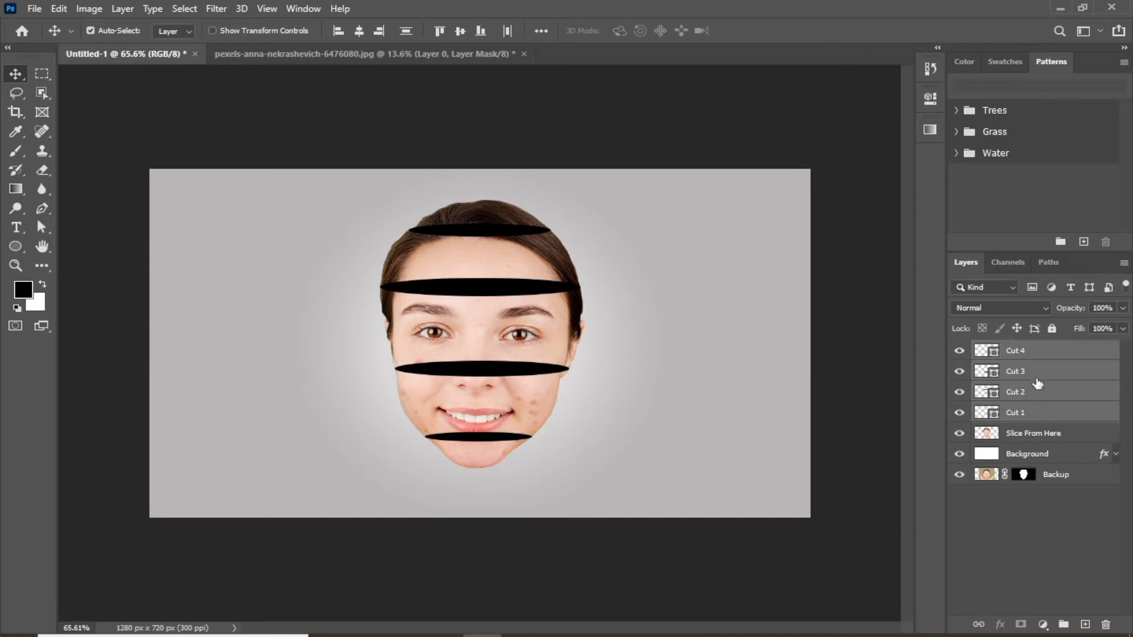
{"action": "left_click_drag", "start_coordinate": [1050, 360], "coordinate": [1085, 624]}
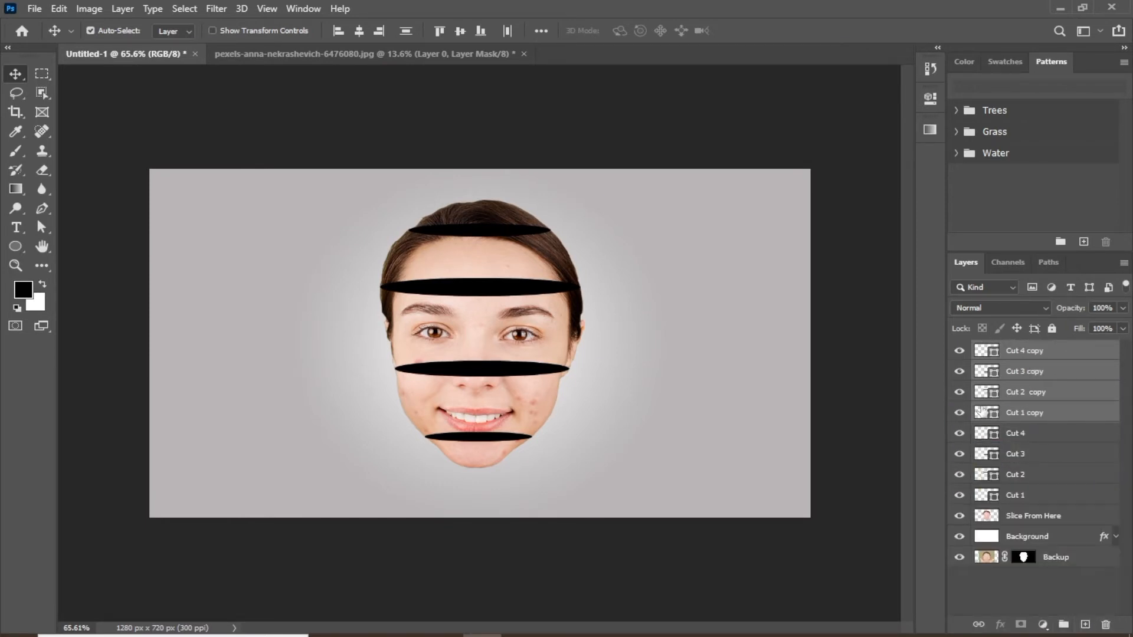
{"action": "left_click", "coordinate": [876, 459]}
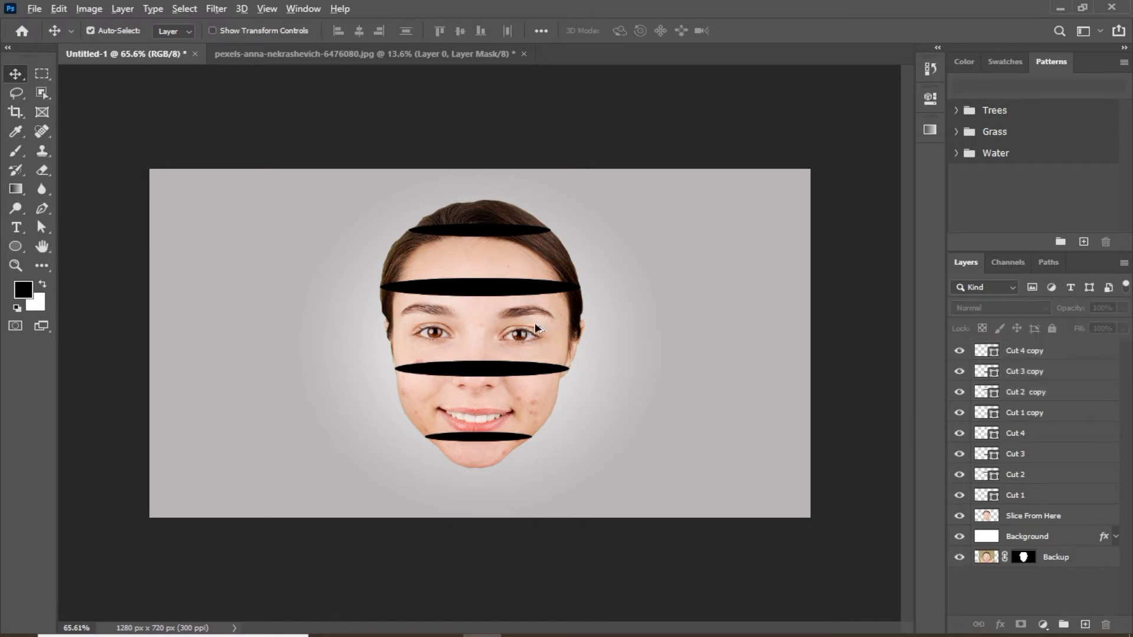
Step: Hide all eight layers, Cut 1 to Cut 4 and their copies
{"action": "scroll", "coordinate": [535, 327], "scroll_direction": "up", "scroll_amount": 2}
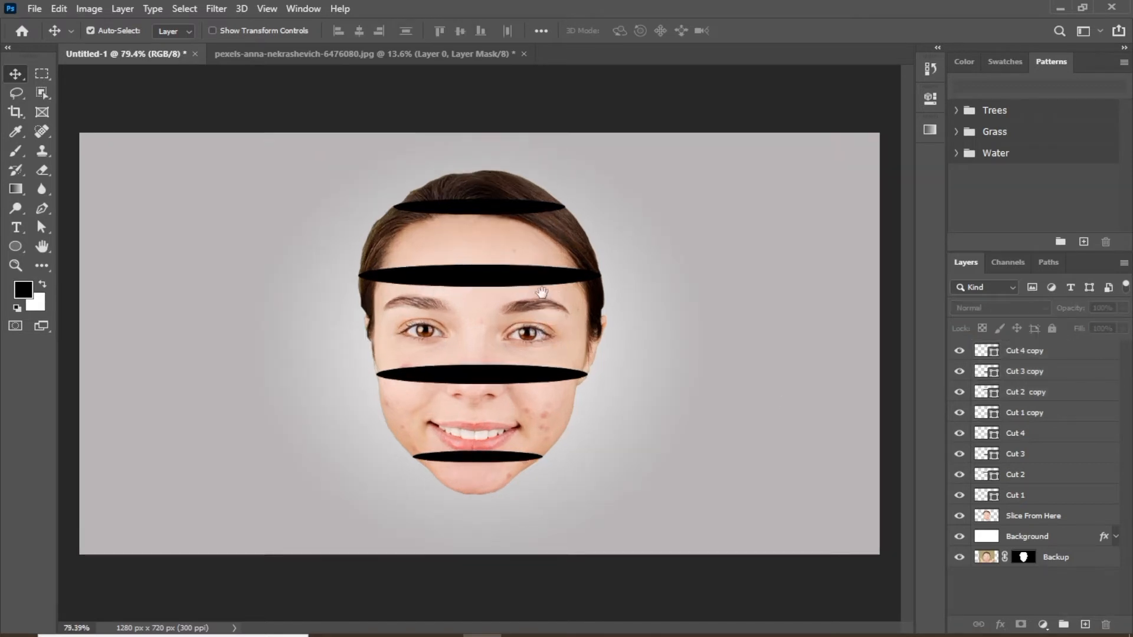
{"action": "left_click", "coordinate": [958, 497]}
{"action": "left_click_drag", "start_coordinate": [964, 480], "coordinate": [961, 353]}
{"action": "scroll", "coordinate": [576, 370], "scroll_direction": "up", "scroll_amount": 2}
{"action": "left_click_drag", "start_coordinate": [585, 328], "coordinate": [491, 304]}
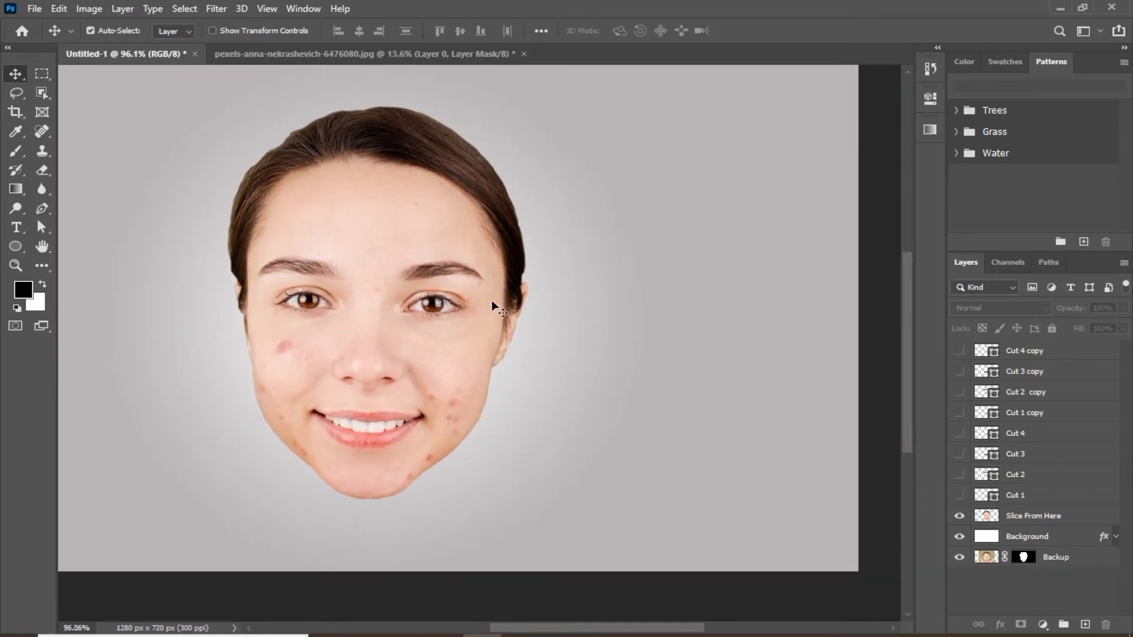
Step: Show the Cut 1 copy layer and raise the ellipse's top anchor point above the hair, making the shape about 103 px tall
{"action": "left_click", "coordinate": [959, 413]}
{"action": "left_click", "coordinate": [1027, 416]}
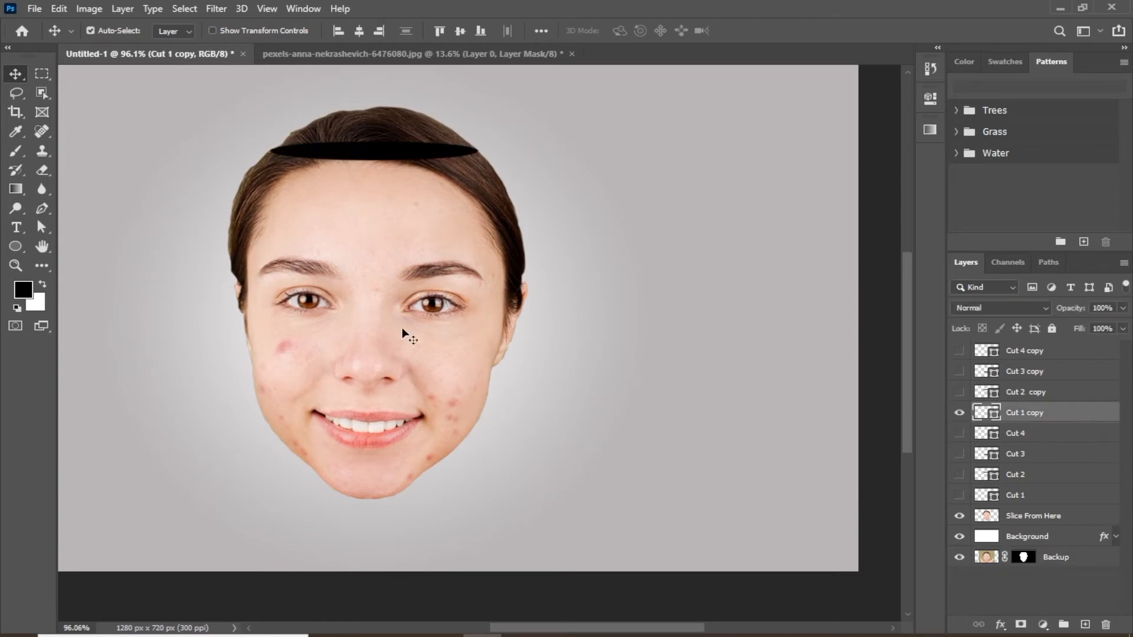
{"action": "key", "text": "ctrl"}
{"action": "left_click", "coordinate": [42, 227]}
{"action": "left_click", "coordinate": [83, 244]}
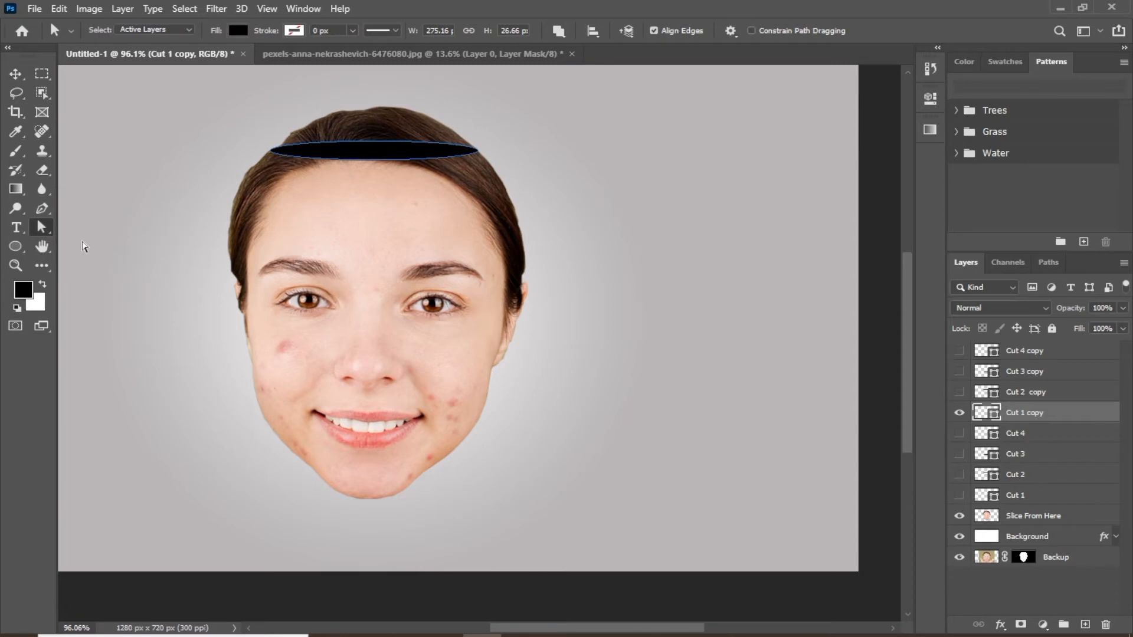
{"action": "left_click", "coordinate": [387, 147]}
{"action": "left_click_drag", "start_coordinate": [374, 142], "coordinate": [374, 87]}
{"action": "left_click", "coordinate": [517, 247]}
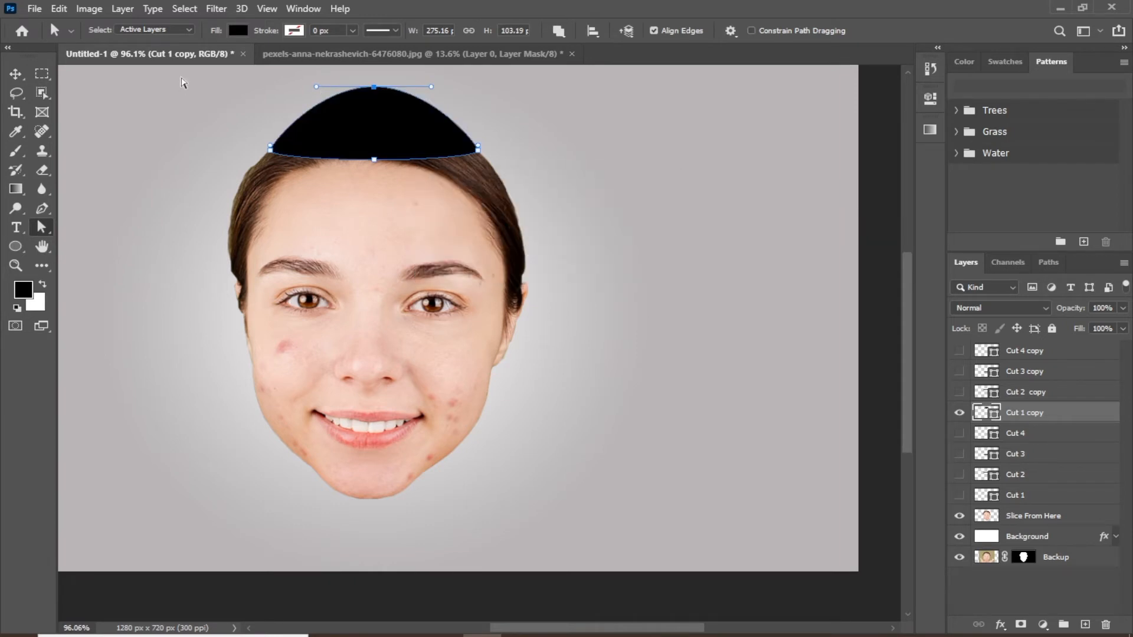
Step: Widen the top curve of the Cut 1 copy shape on both sides so it encloses the hair above the hairline
{"action": "left_click_drag", "start_coordinate": [317, 88], "coordinate": [284, 87]}
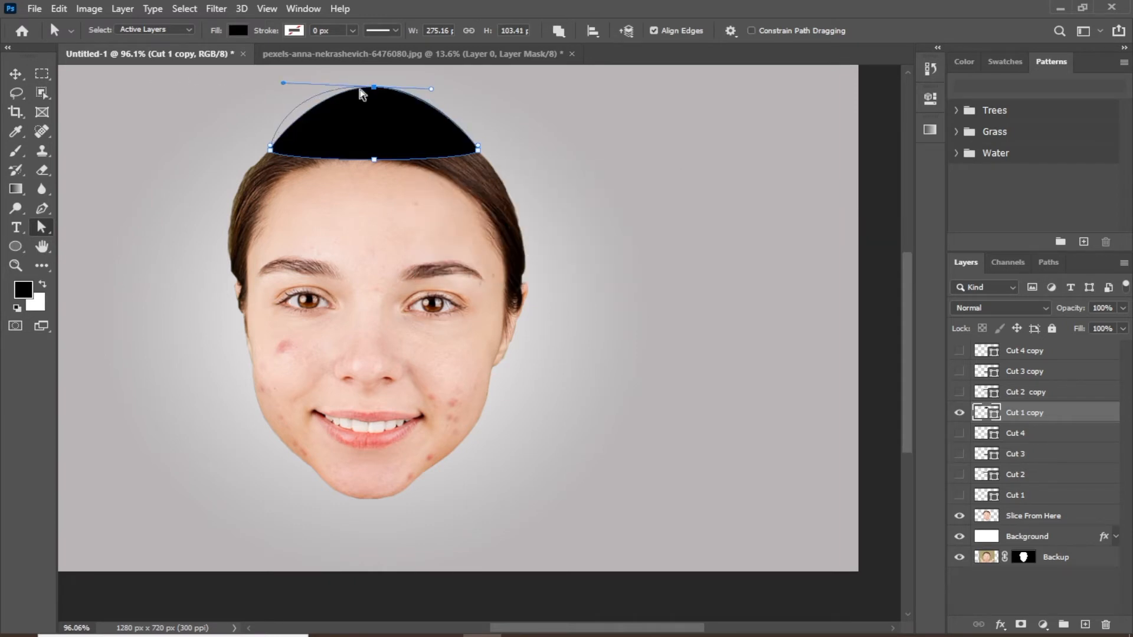
{"action": "left_click_drag", "start_coordinate": [483, 88], "coordinate": [484, 87]}
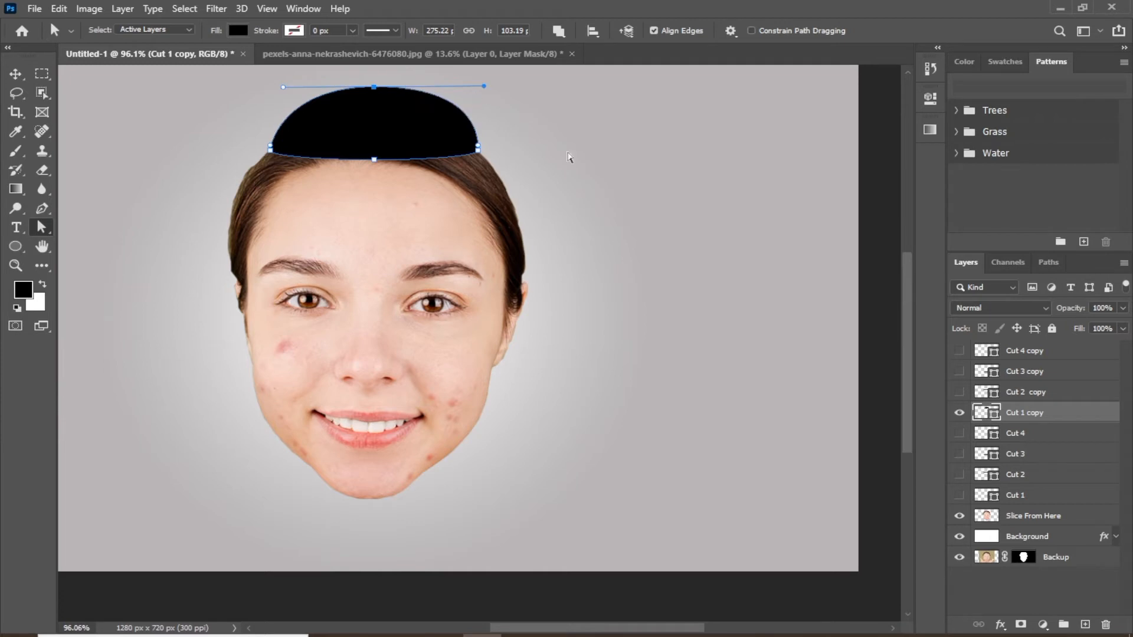
{"action": "left_click", "coordinate": [789, 202]}
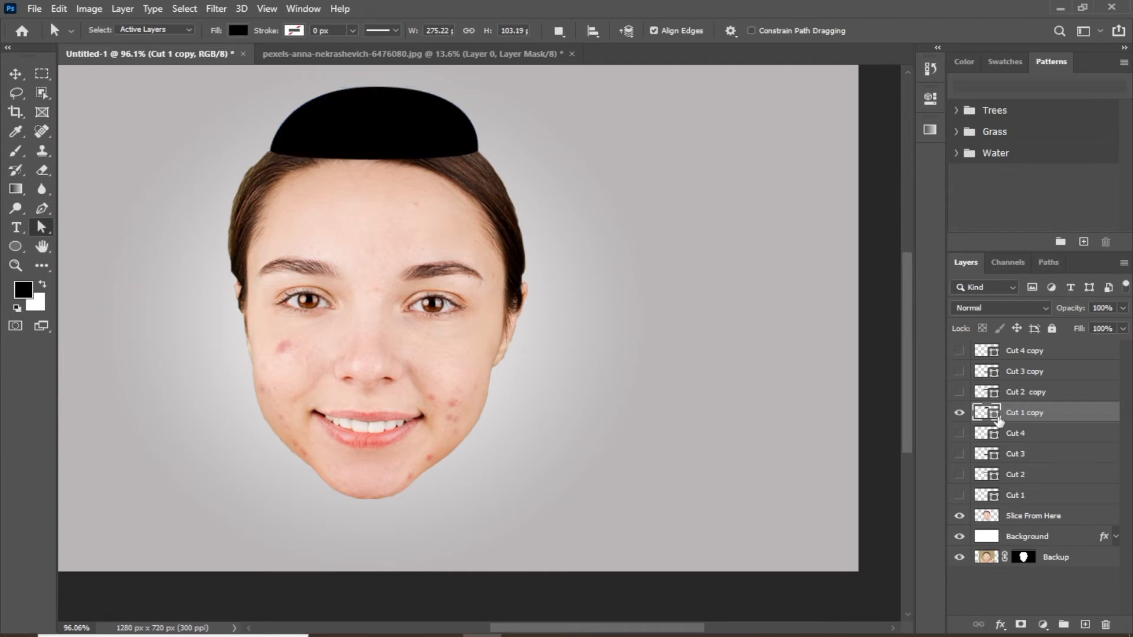
Step: Load the Cut 1 copy shape as a selection, hide it, and cut that area of Slice From Here to a new layer
{"action": "left_click", "coordinate": [980, 413], "text": "ctrl"}
{"action": "left_click", "coordinate": [959, 413]}
{"action": "left_click", "coordinate": [1024, 515]}
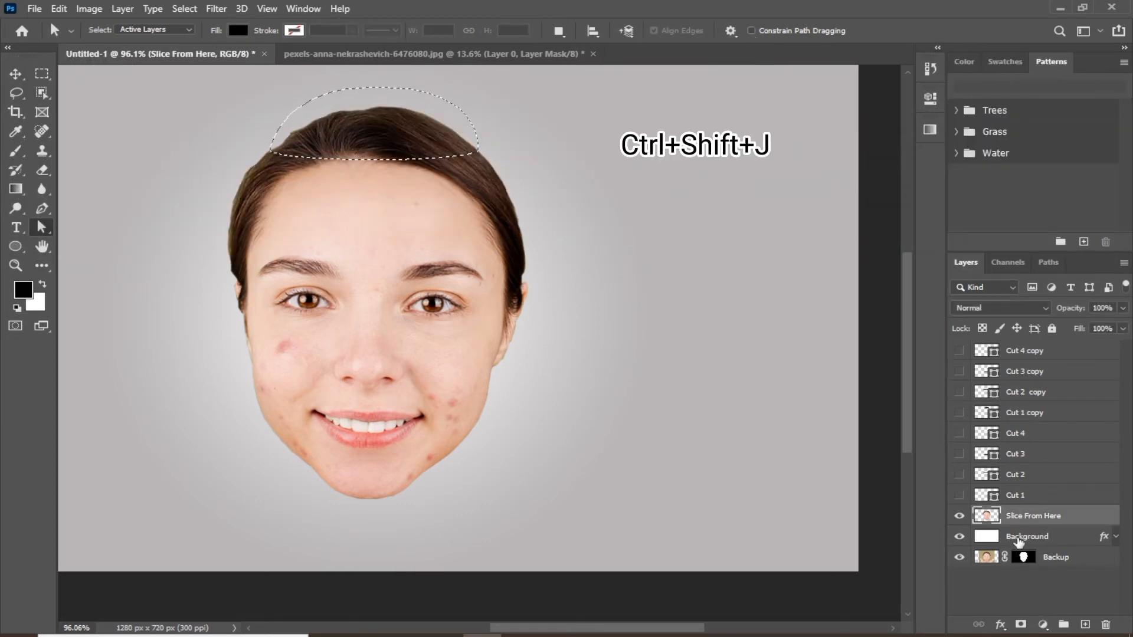
{"action": "key", "text": "ctrl+shift+j"}
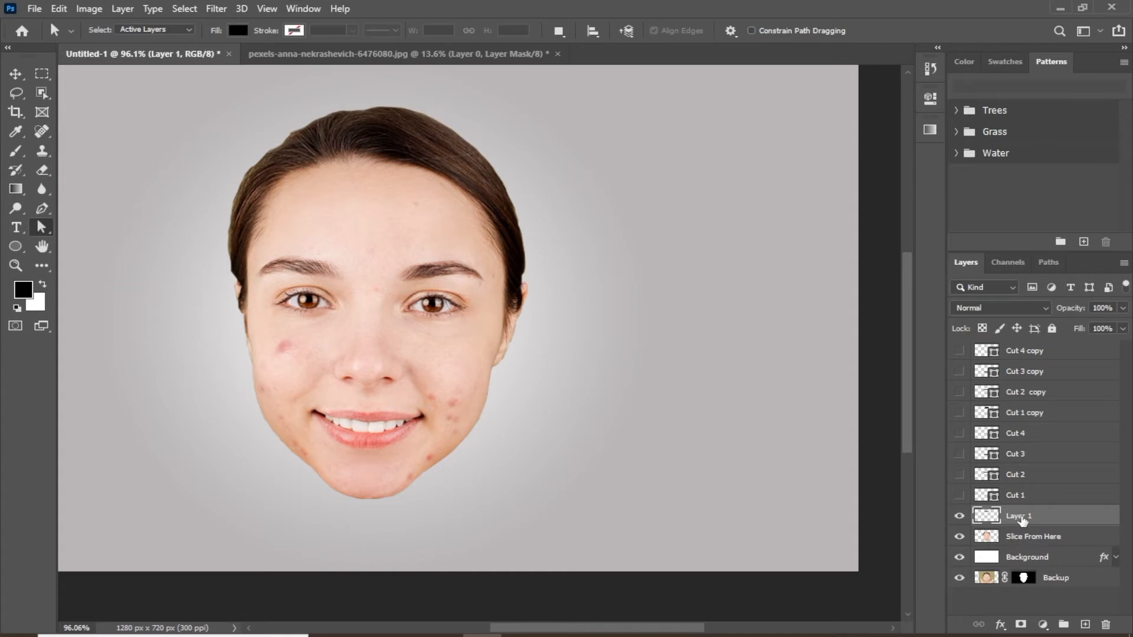
Step: Rename the new hair section layer Slice 1 and delete the Cut 1 copy layer
{"action": "double_click", "coordinate": [1022, 517]}
{"action": "type", "text": "c"}
{"action": "type", "text": "slICE 1"}
{"action": "key", "text": "Return"}
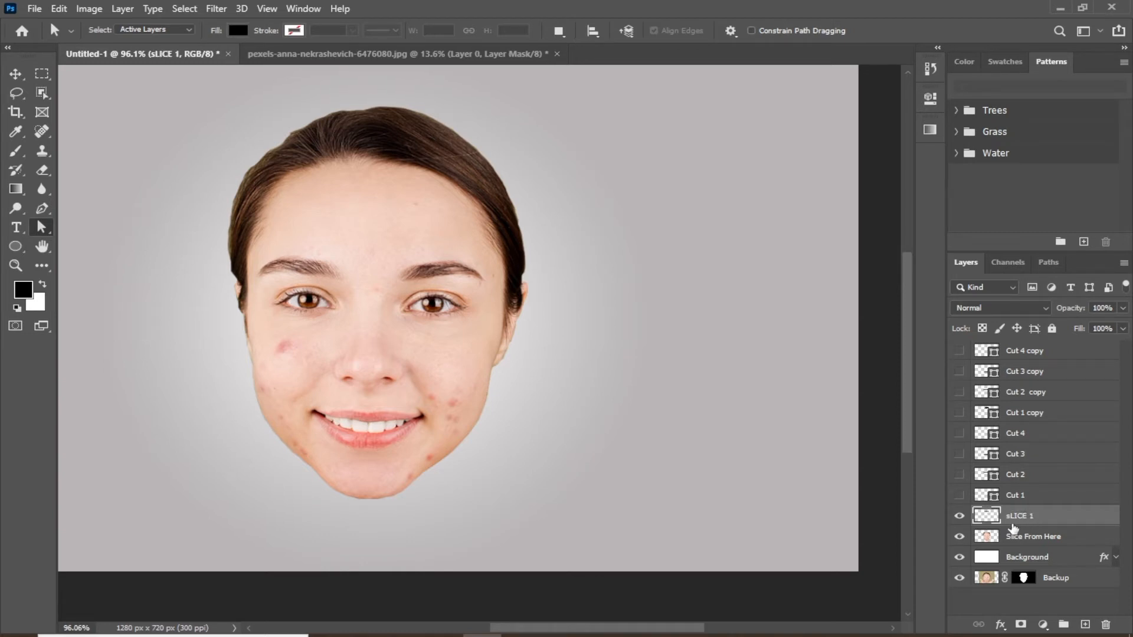
{"action": "double_click", "coordinate": [1030, 516]}
{"action": "type", "text": "slice 1"}
{"action": "key", "text": "Return"}
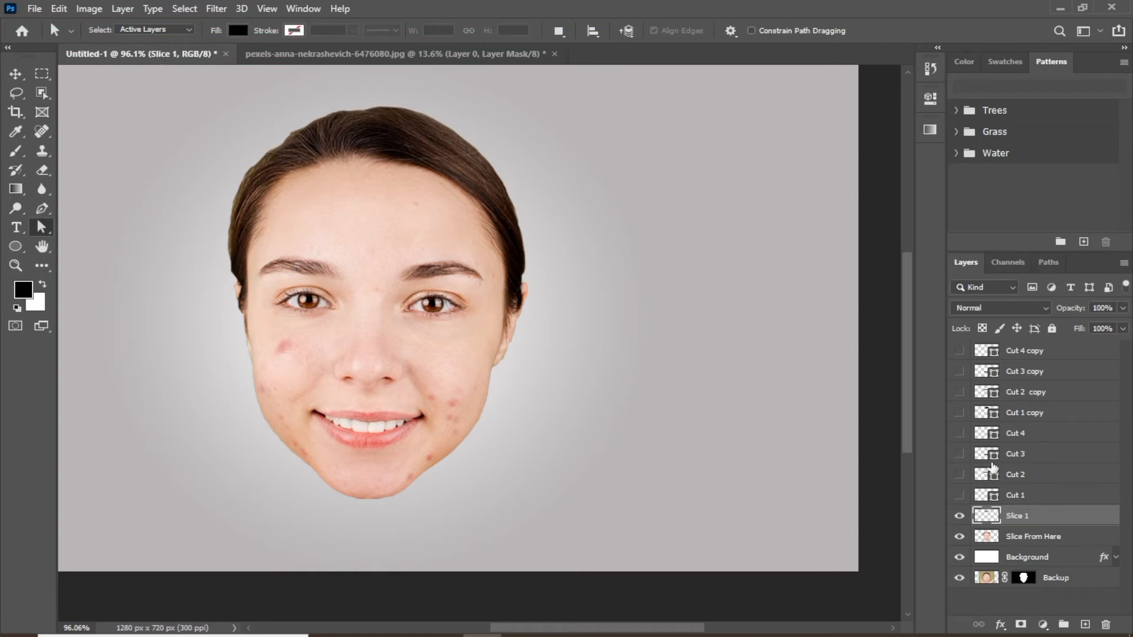
{"action": "left_click", "coordinate": [1031, 417]}
{"action": "left_click_drag", "start_coordinate": [1057, 413], "coordinate": [1110, 626]}
Step: Show the Cut 2 copy layer and extend its ellipse above the head, widening the top curve to enclose the forehead and hair
{"action": "left_click", "coordinate": [1017, 393]}
{"action": "left_click", "coordinate": [960, 392]}
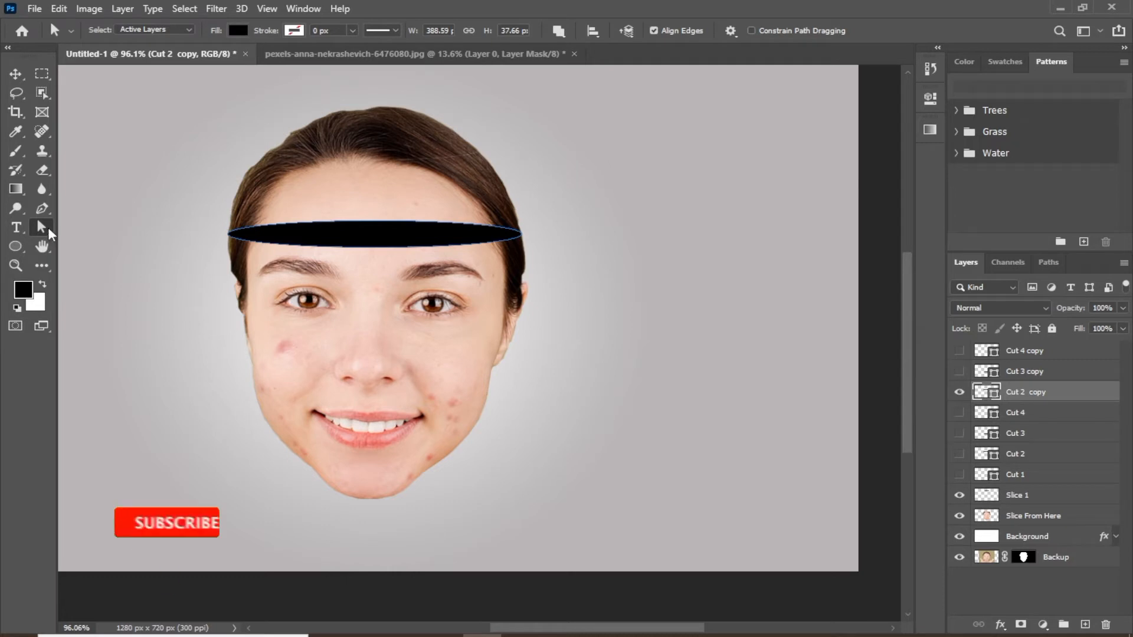
{"action": "left_click", "coordinate": [387, 236]}
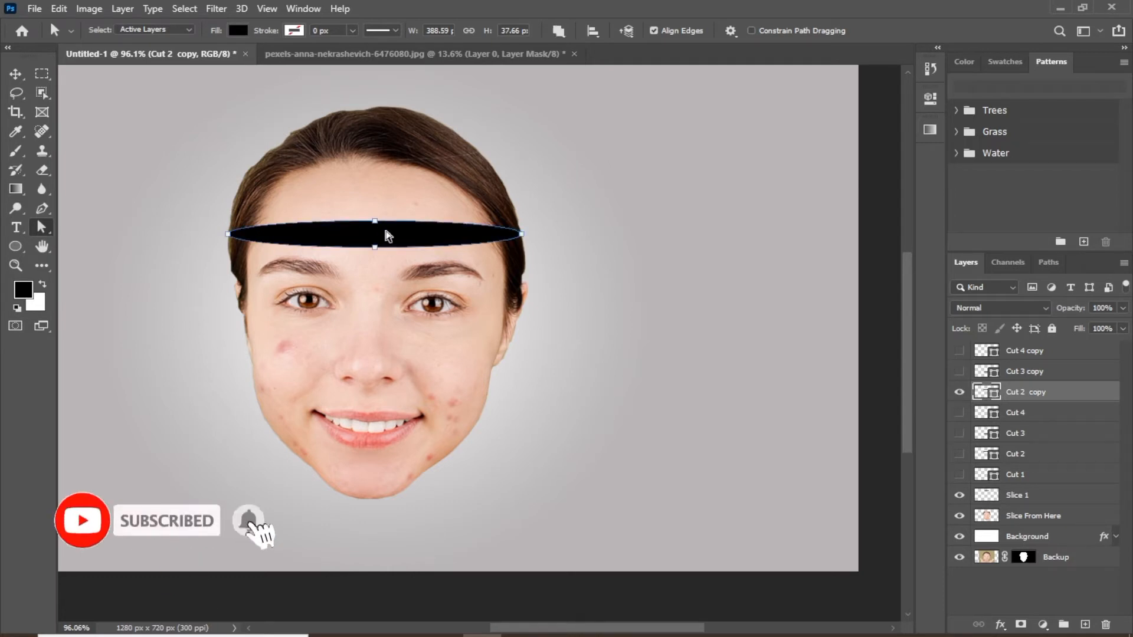
{"action": "left_click_drag", "start_coordinate": [375, 222], "coordinate": [373, 89]}
{"action": "key", "text": "Return"}
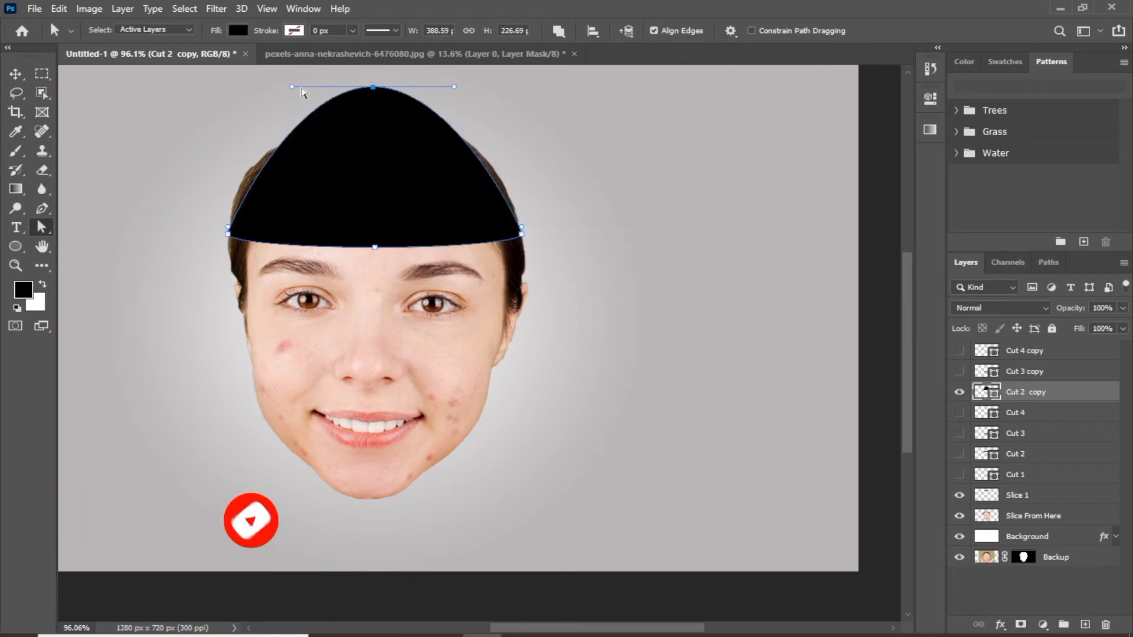
{"action": "left_click_drag", "start_coordinate": [291, 87], "coordinate": [201, 97]}
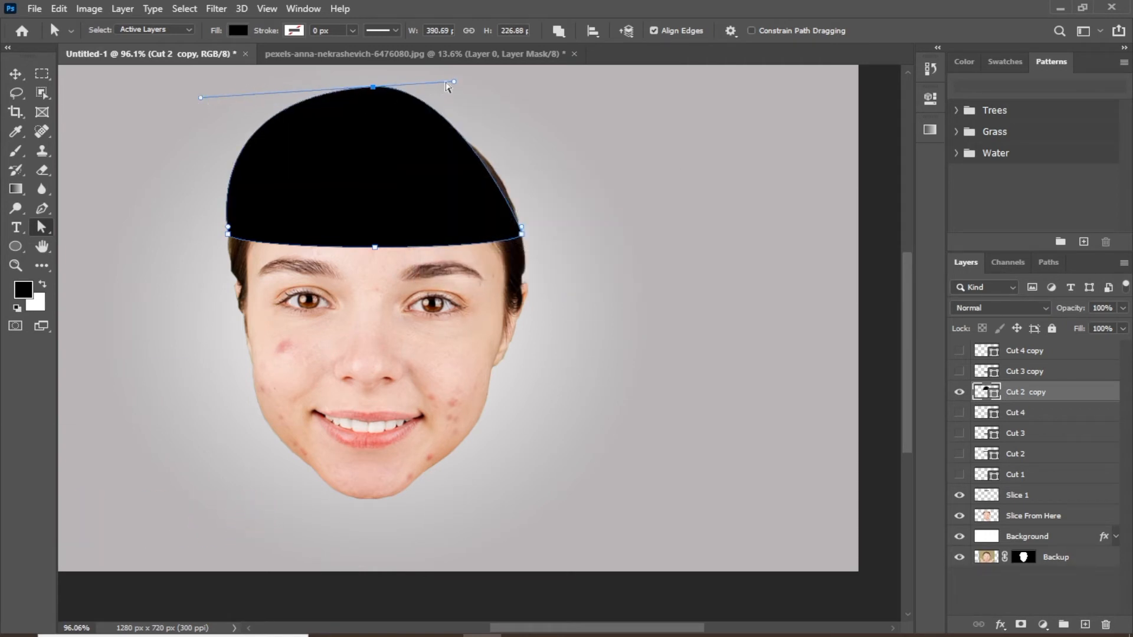
{"action": "left_click_drag", "start_coordinate": [454, 84], "coordinate": [531, 84]}
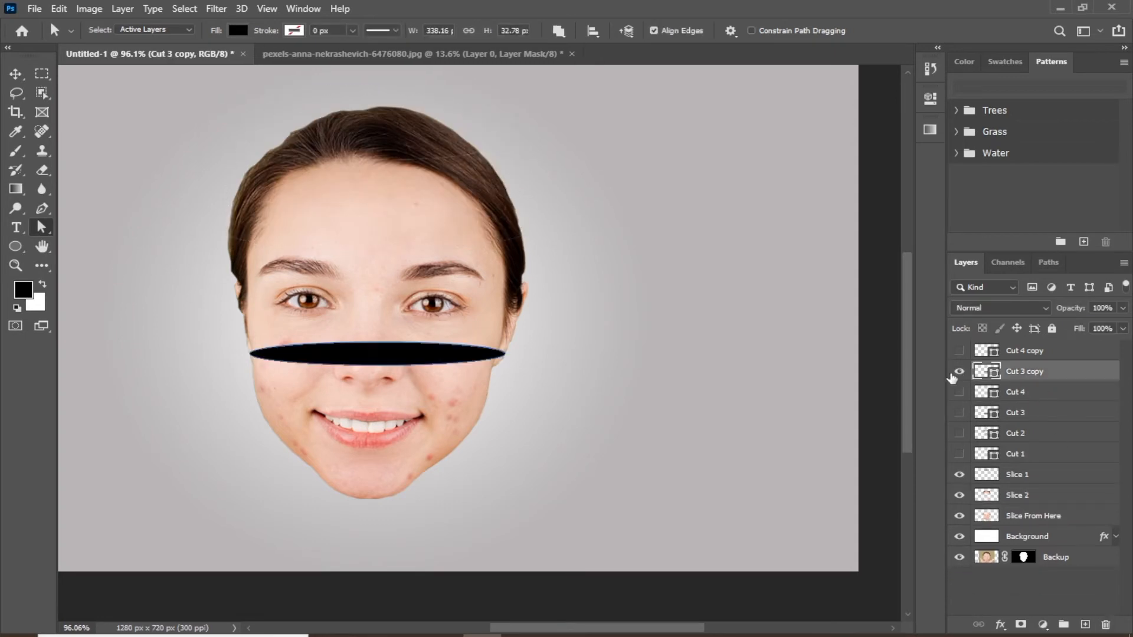
Step: Extend the Cut 3 copy ellipse up over the eyes and cut the enclosed face section onto a layer named Slice 3
{"action": "left_click_drag", "start_coordinate": [377, 341], "coordinate": [370, 210]}
{"action": "left_click_drag", "start_coordinate": [442, 210], "coordinate": [647, 185]}
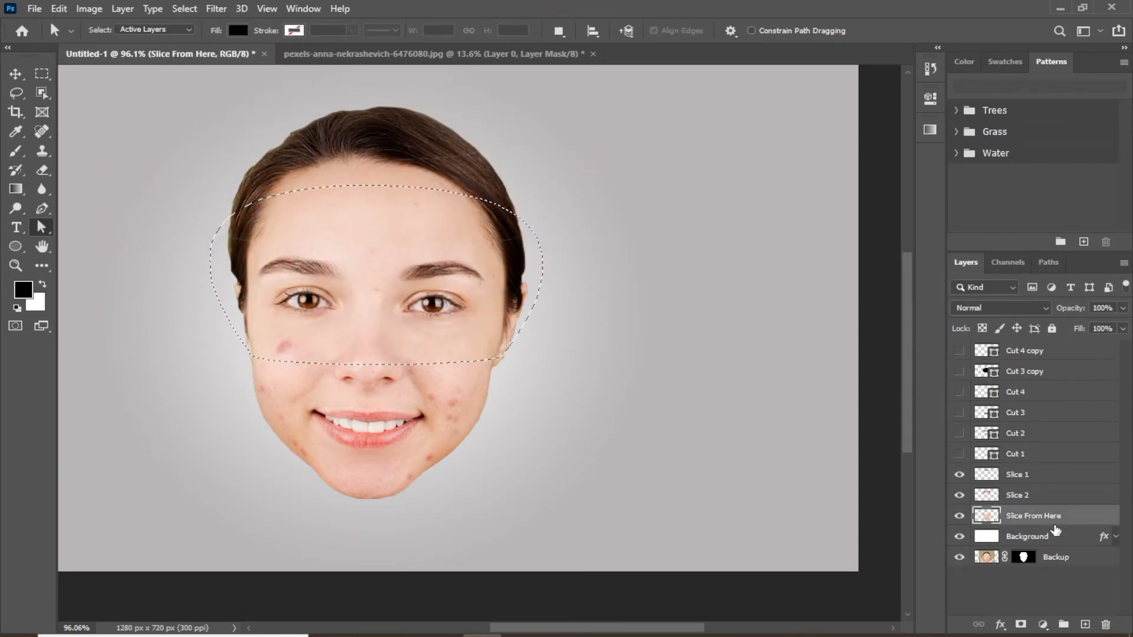
{"action": "type", "text": "3"}
{"action": "key", "text": "Return"}
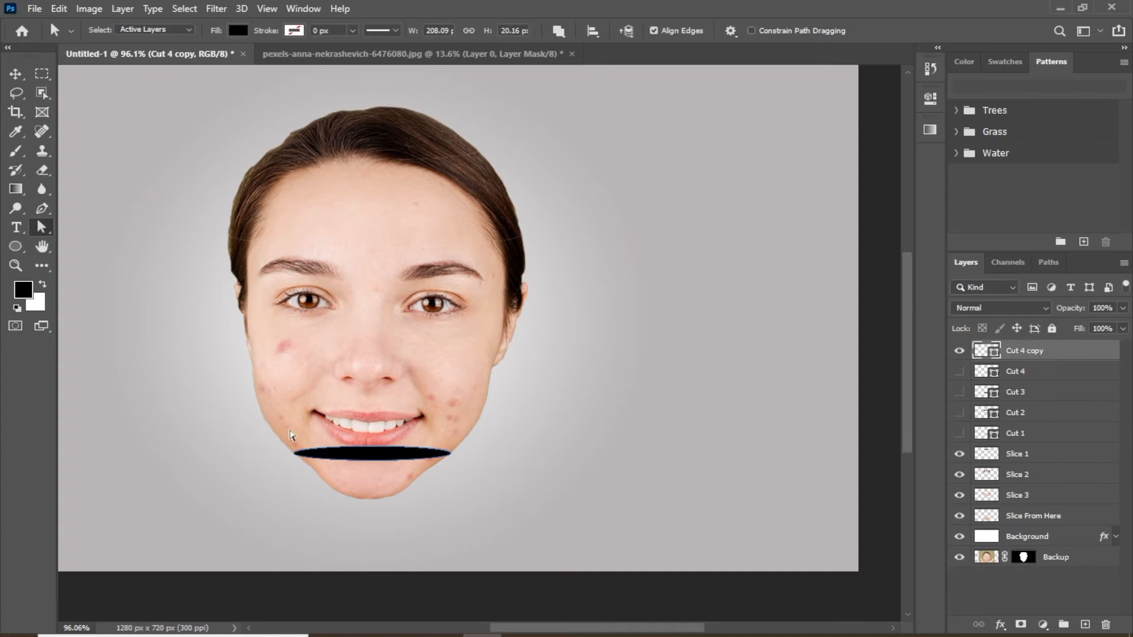
Step: Extend the Cut 4 copy ellipse up over the mouth and cut the enclosed face section onto a layer named Slice 4
{"action": "left_click_drag", "start_coordinate": [372, 447], "coordinate": [71, 253]}
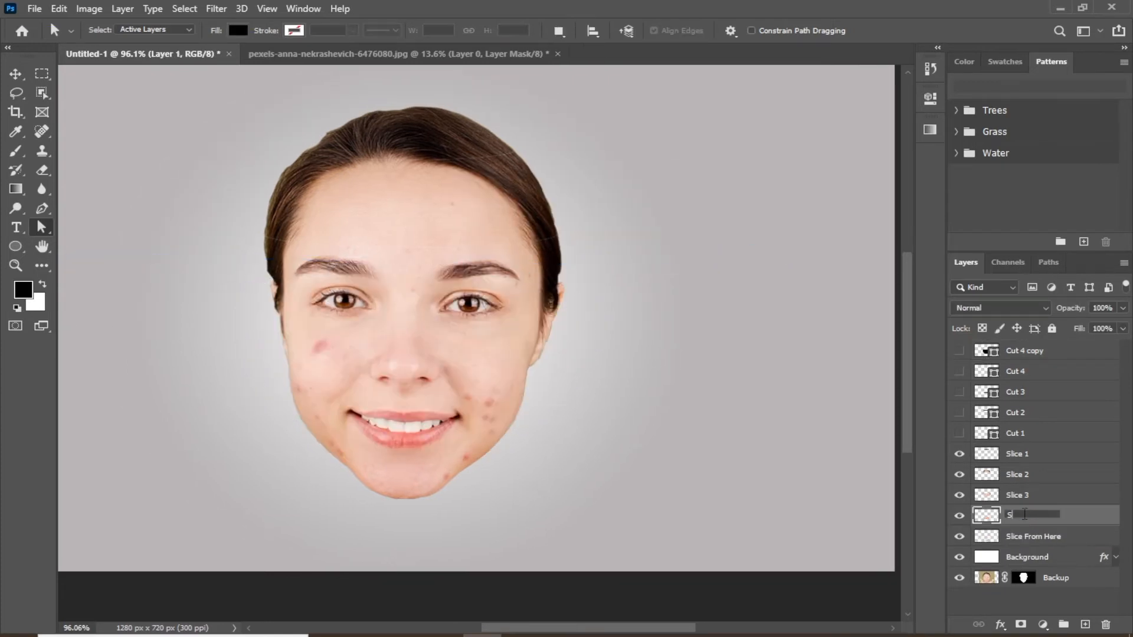
{"action": "type", "text": "4"}
{"action": "key", "text": "Return"}
Step: Delete the Cut 4 copy layer and rename the Slice From Here layer Slice 5
{"action": "left_click_drag", "start_coordinate": [1037, 352], "coordinate": [1106, 625]}
{"action": "double_click", "coordinate": [1030, 517]}
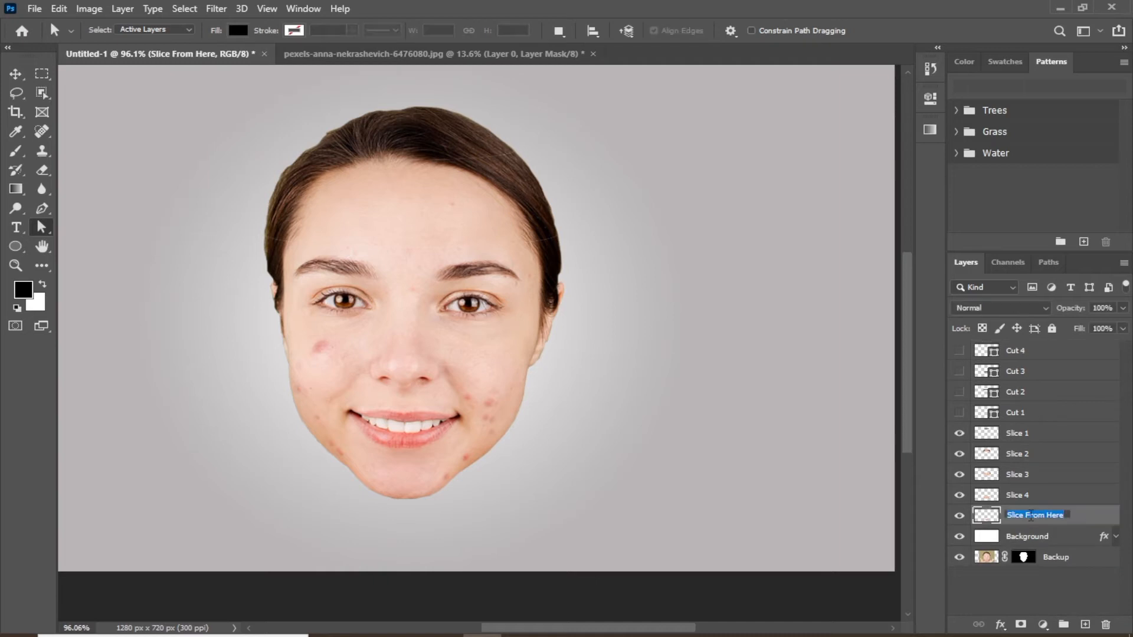
{"action": "type", "text": "Slice 5"}
{"action": "key", "text": "Return"}
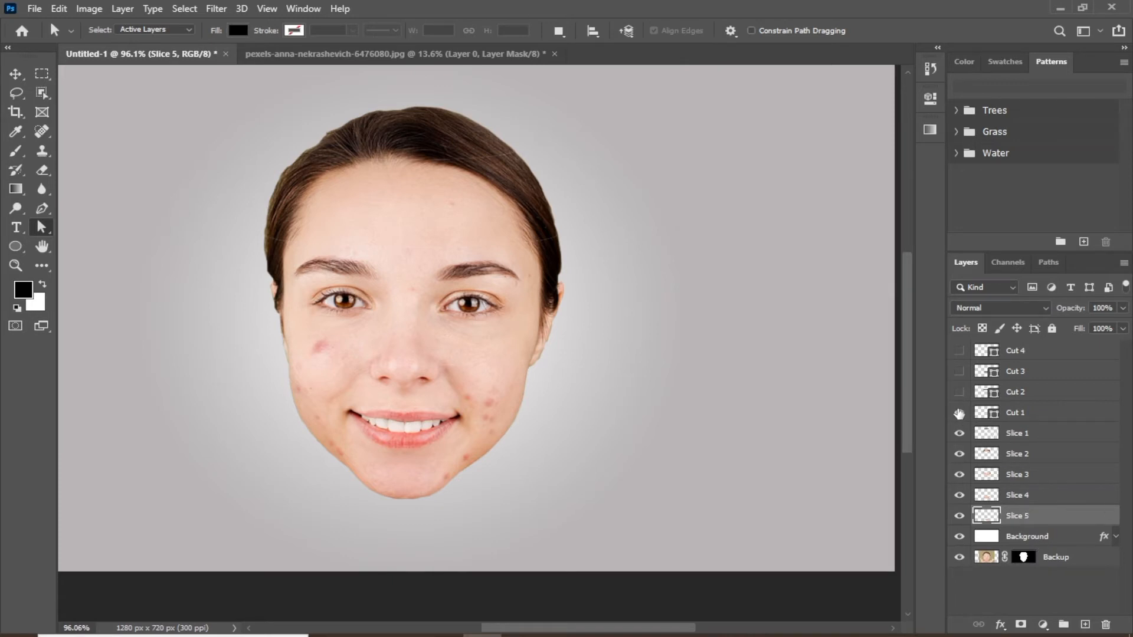
Step: Make the Cut 1, Cut 2, Cut 3 and Cut 4 ellipse layers visible
{"action": "left_click", "coordinate": [959, 412]}
{"action": "left_click", "coordinate": [960, 392]}
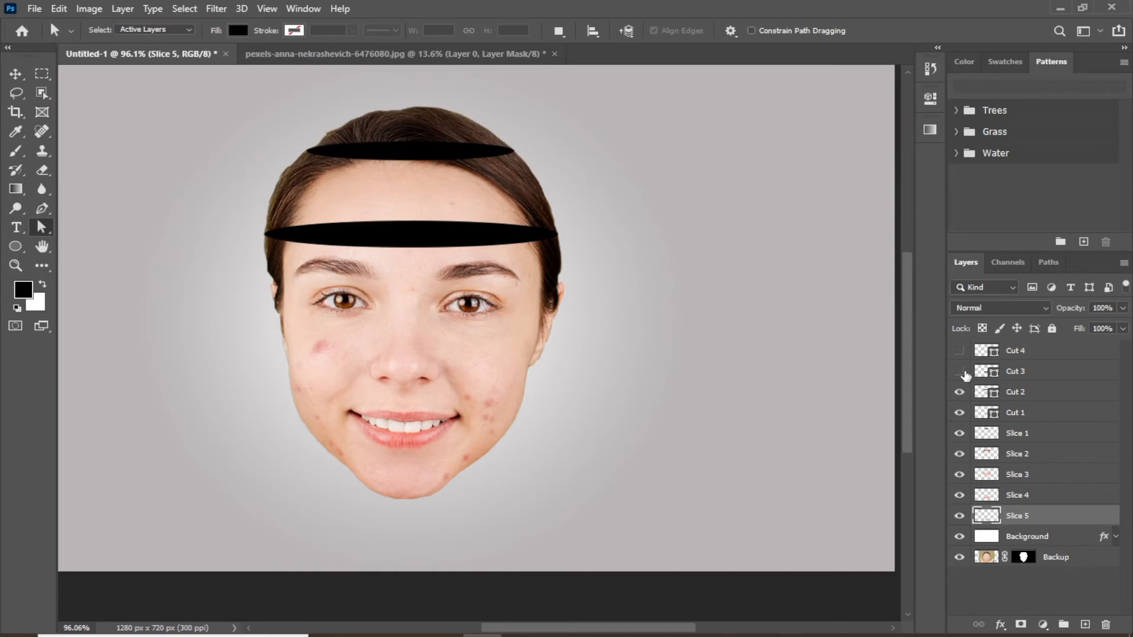
{"action": "left_click", "coordinate": [959, 372]}
{"action": "left_click", "coordinate": [960, 351]}
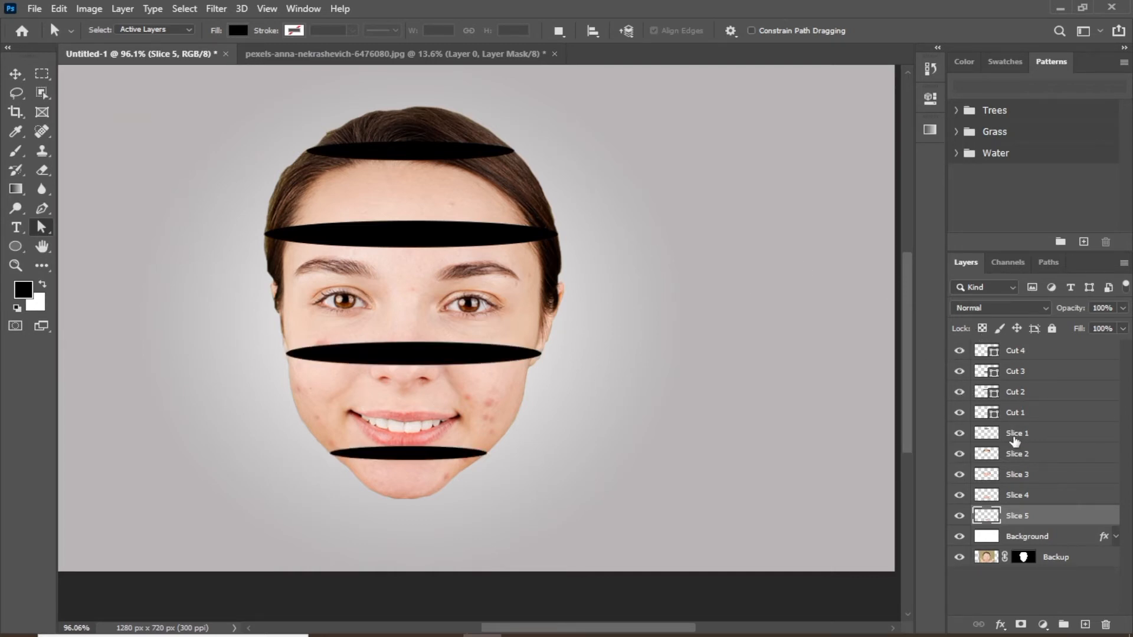
Step: Place the Cut 1 layer directly above the Slice 2 layer and group the two under the name Slice 2
{"action": "left_click", "coordinate": [1018, 413]}
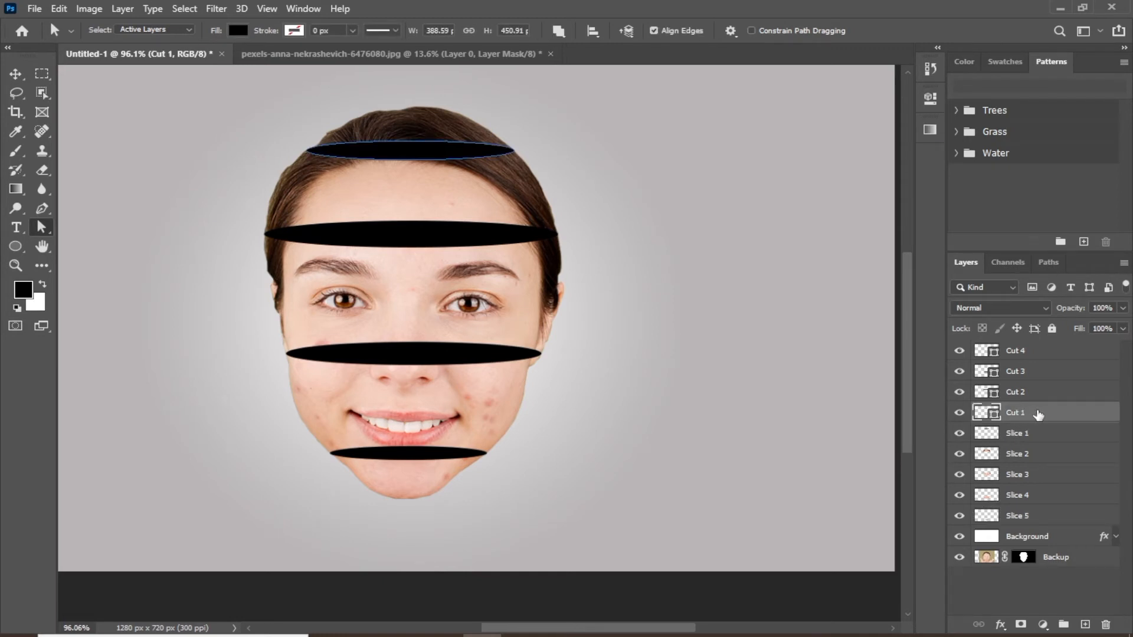
{"action": "key", "text": "v"}
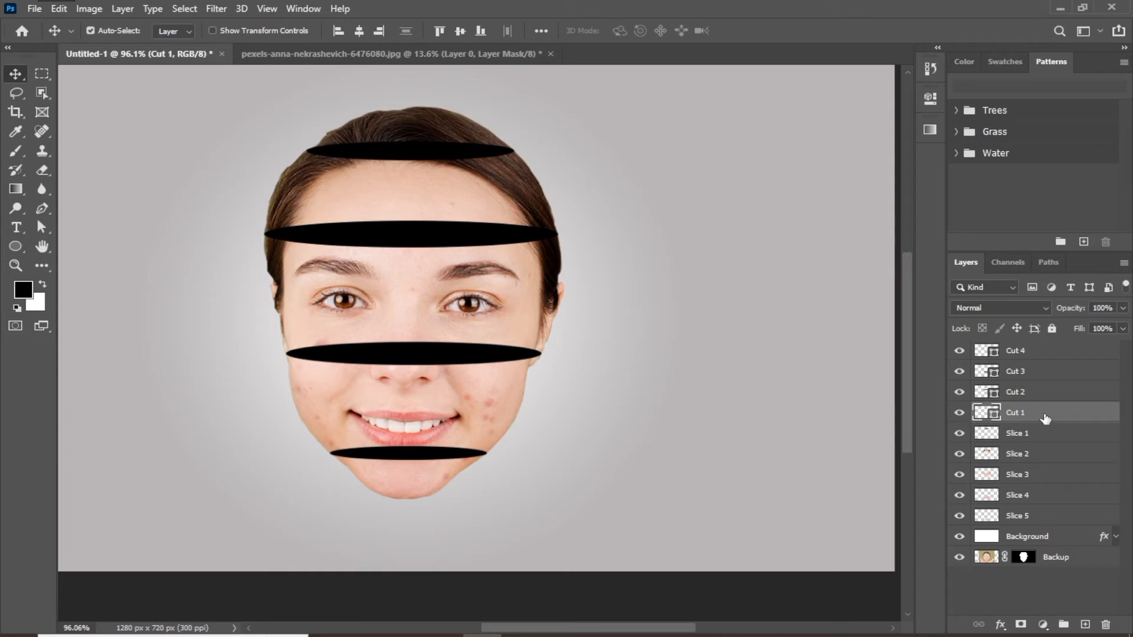
{"action": "left_click_drag", "start_coordinate": [1045, 417], "coordinate": [1032, 457]}
{"action": "left_click", "coordinate": [1030, 454]}
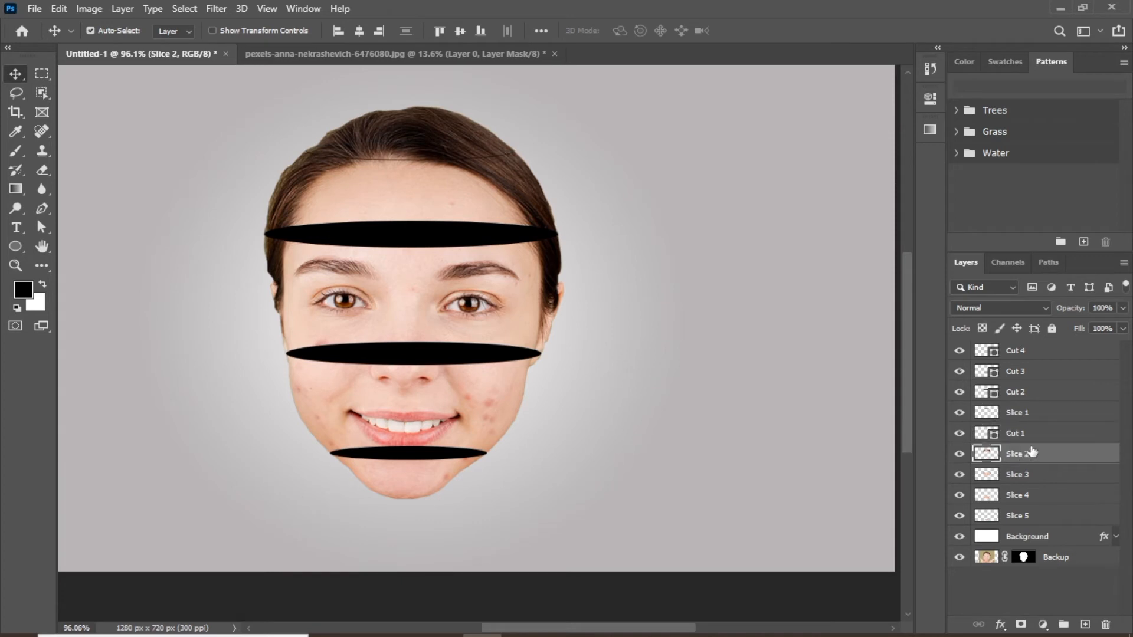
{"action": "left_click", "coordinate": [1032, 442], "text": "shift"}
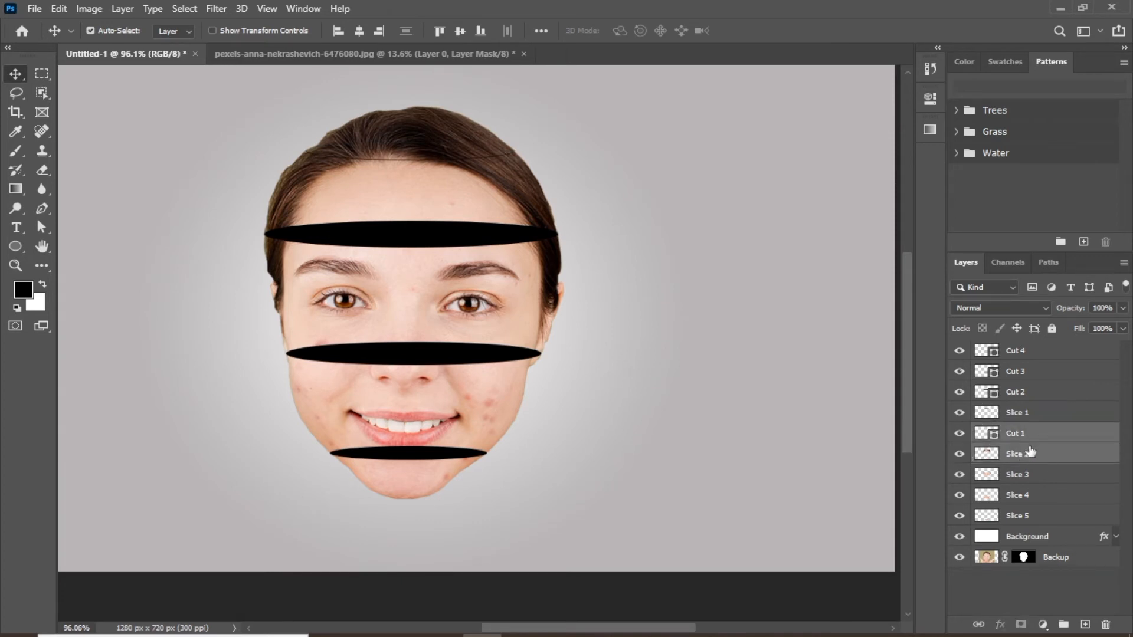
{"action": "key", "text": "ctrl"}
{"action": "left_click", "coordinate": [1061, 626]}
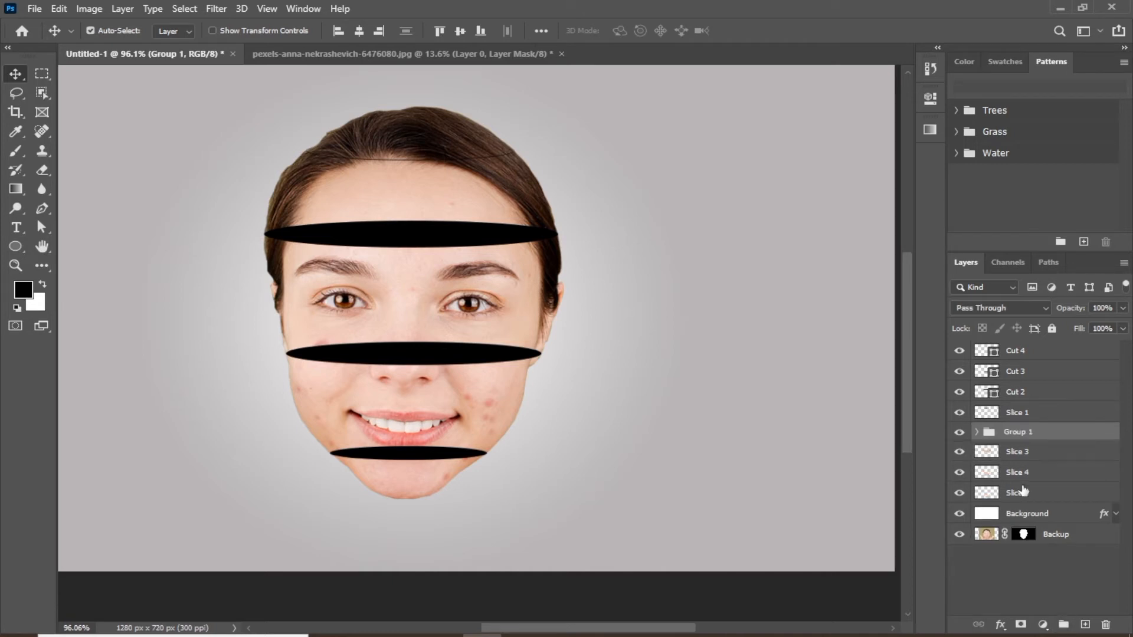
{"action": "double_click", "coordinate": [1020, 433]}
{"action": "type", "text": "Slice 2"}
{"action": "key", "text": "Return"}
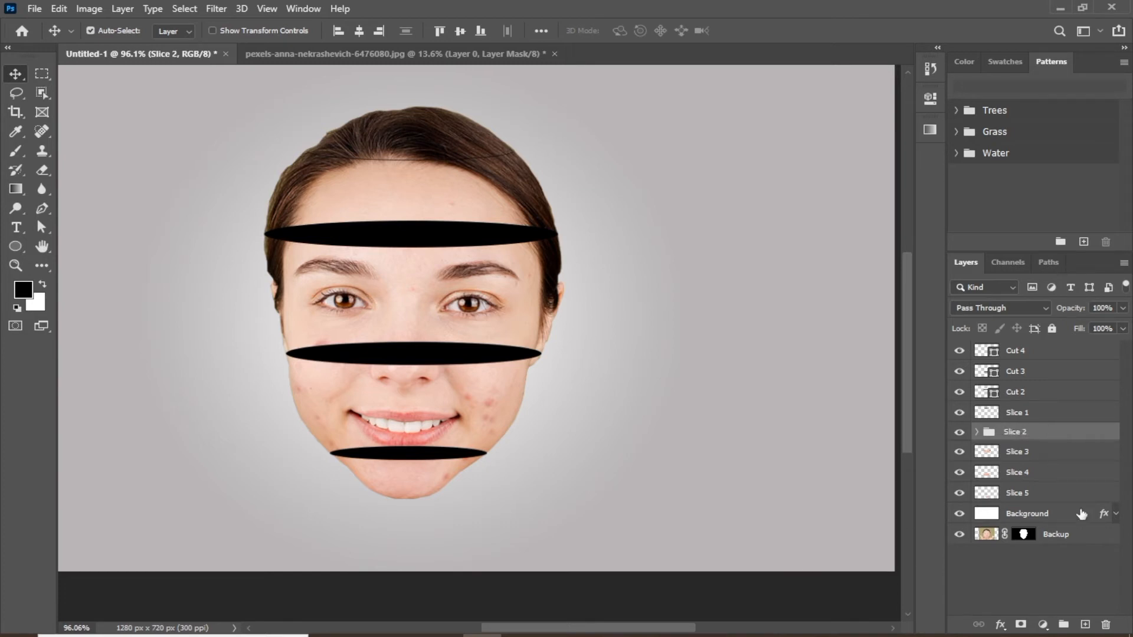
Step: Place the Cut 2 layer directly above the Slice 3 layer and group the two under the name Slice 3
{"action": "left_click", "coordinate": [1027, 394]}
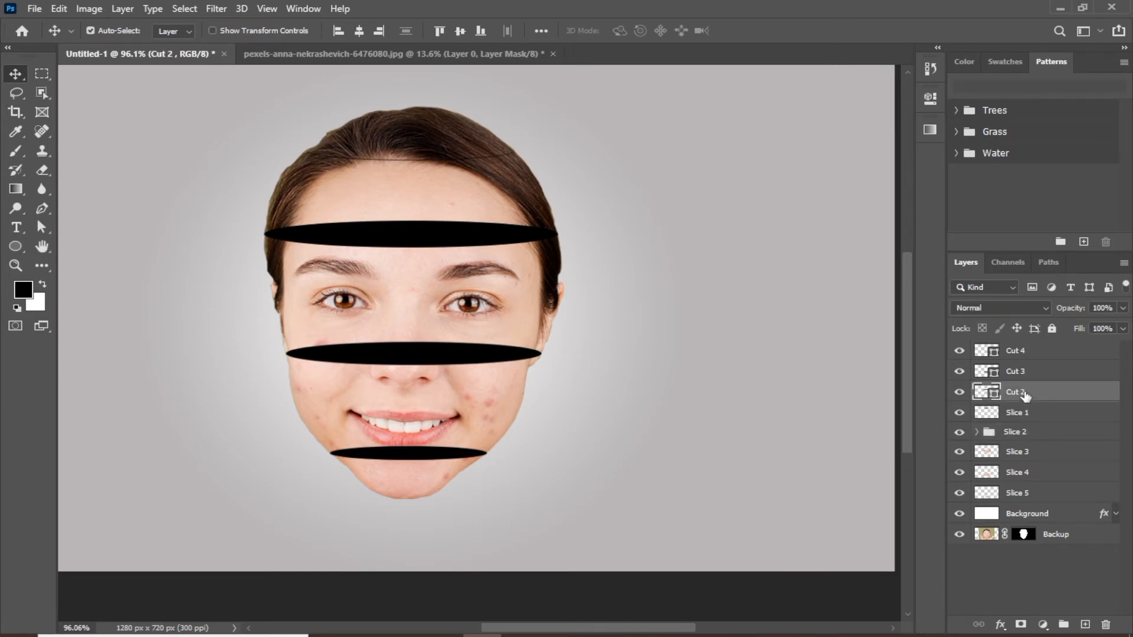
{"action": "left_click_drag", "start_coordinate": [1026, 397], "coordinate": [1026, 453]}
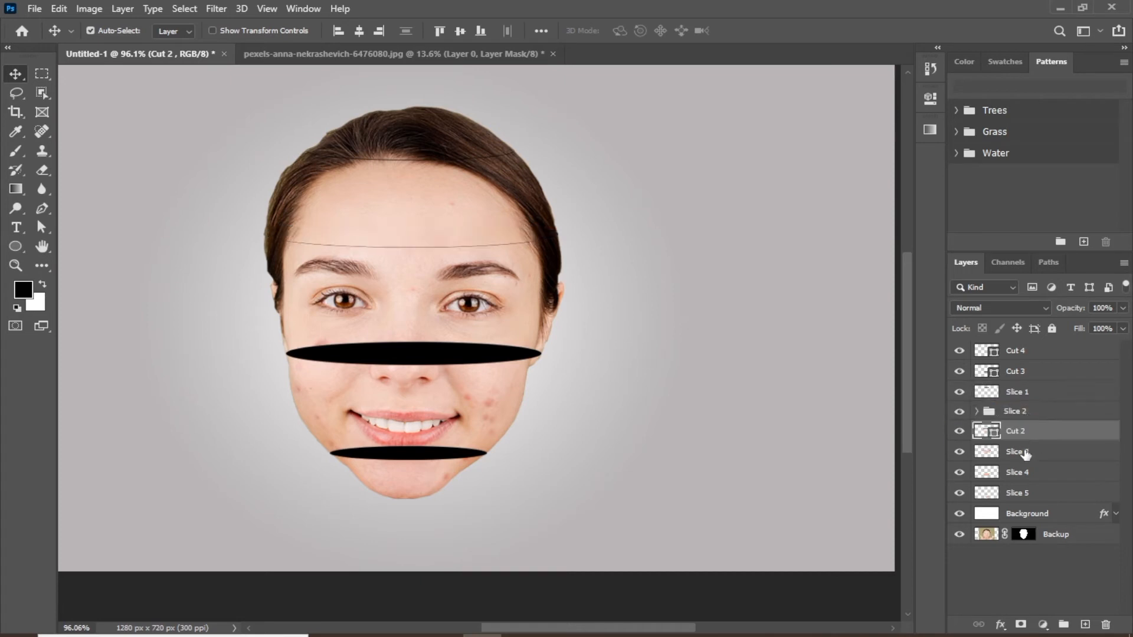
{"action": "left_click", "coordinate": [1021, 453]}
{"action": "left_click", "coordinate": [1028, 433], "text": "shift"}
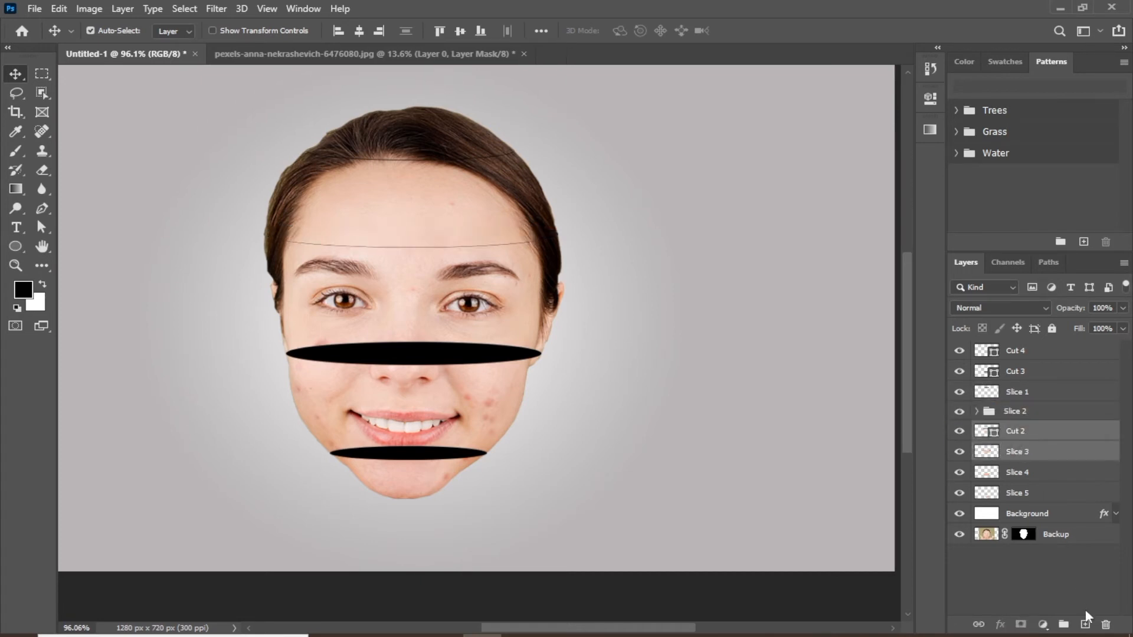
{"action": "left_click", "coordinate": [1064, 624]}
{"action": "double_click", "coordinate": [1021, 432]}
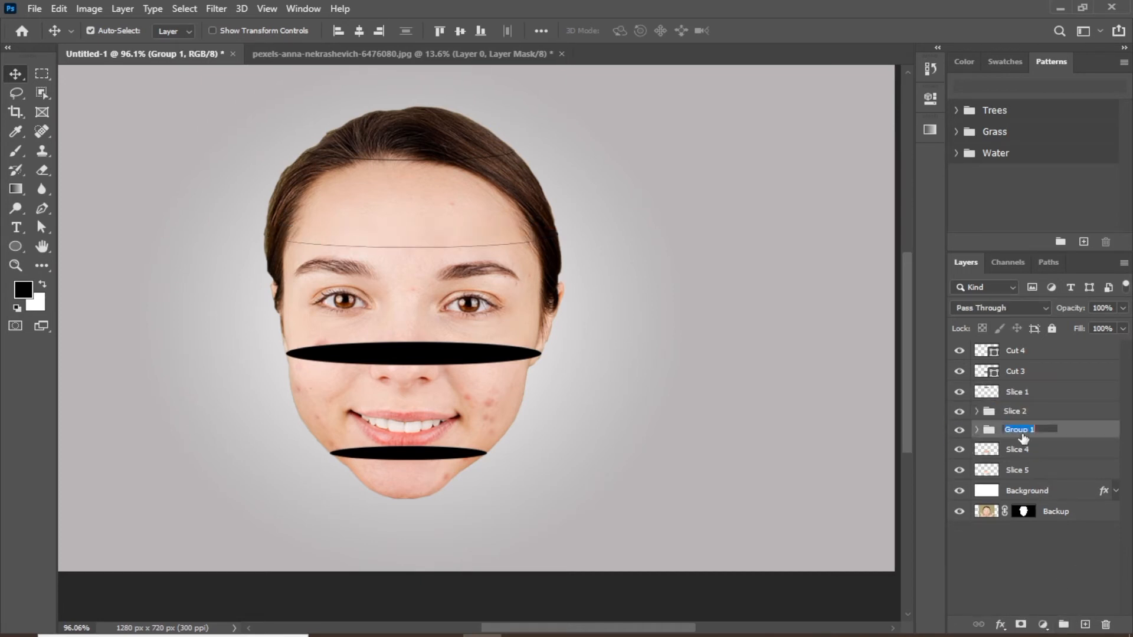
{"action": "type", "text": "Slice 3"}
Step: Place the Cut 3 layer directly above the Slice 4 layer and group the two under the name Slice 4
{"action": "left_click_drag", "start_coordinate": [1016, 372], "coordinate": [1019, 440]}
{"action": "left_click", "coordinate": [1017, 451], "text": "shift"}
{"action": "left_click", "coordinate": [1063, 625]}
{"action": "double_click", "coordinate": [1016, 428]}
{"action": "type", "text": "Slice 4"}
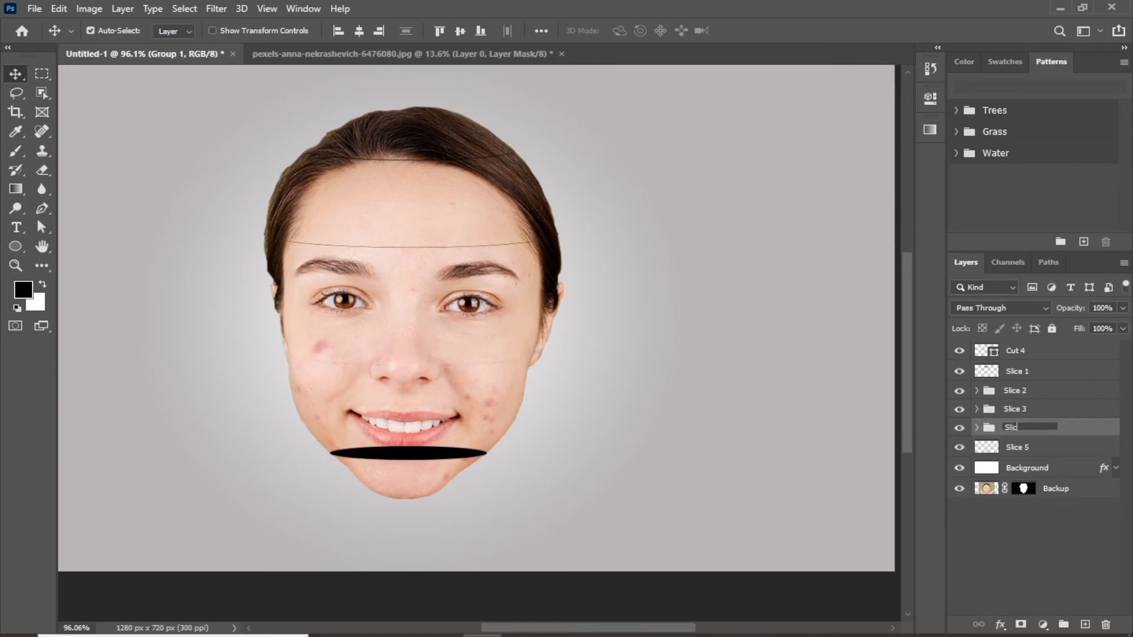
Step: Place the Cut 4 layer directly above the Slice 5 layer and group the two under the name Slice 5
{"action": "left_click_drag", "start_coordinate": [1017, 351], "coordinate": [1018, 438]}
{"action": "type", "text": "Slice 5"}
{"action": "key", "text": "Return"}
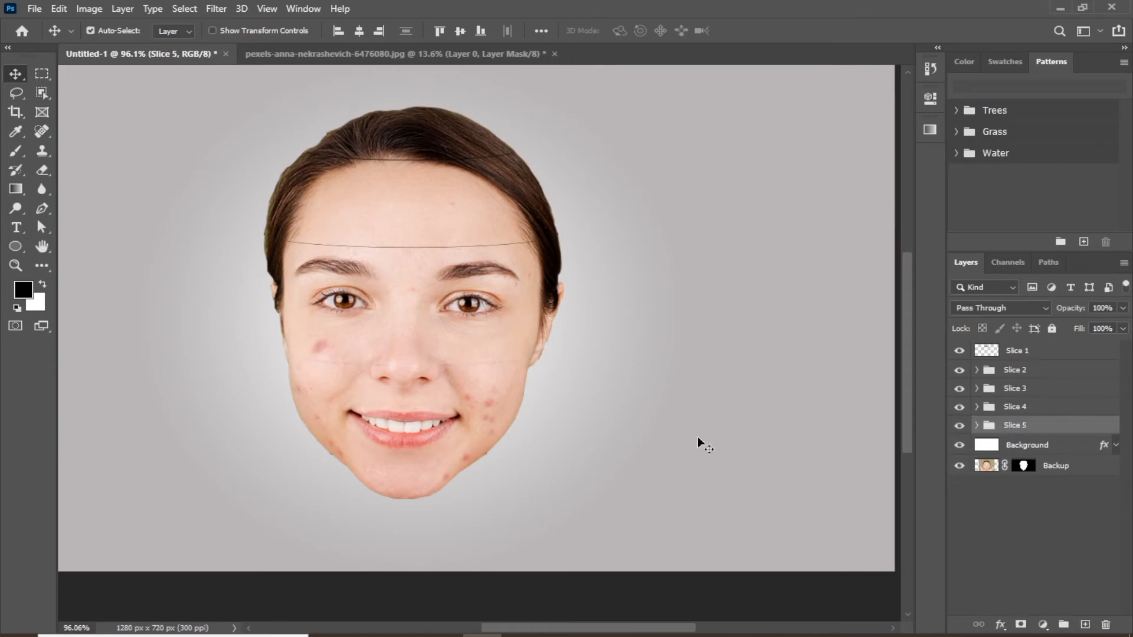
Step: Shift the Slice 1 hair section slightly to the right and the Slice 2 forehead group slightly to the left
{"action": "left_click", "coordinate": [1045, 352]}
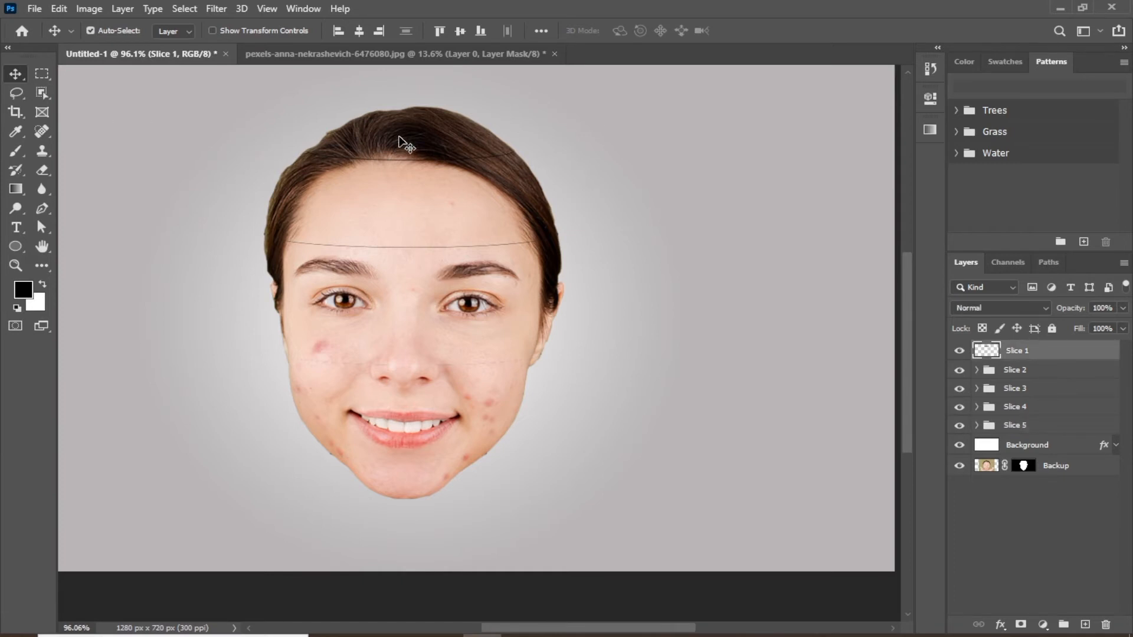
{"action": "left_click_drag", "start_coordinate": [407, 136], "coordinate": [440, 146]}
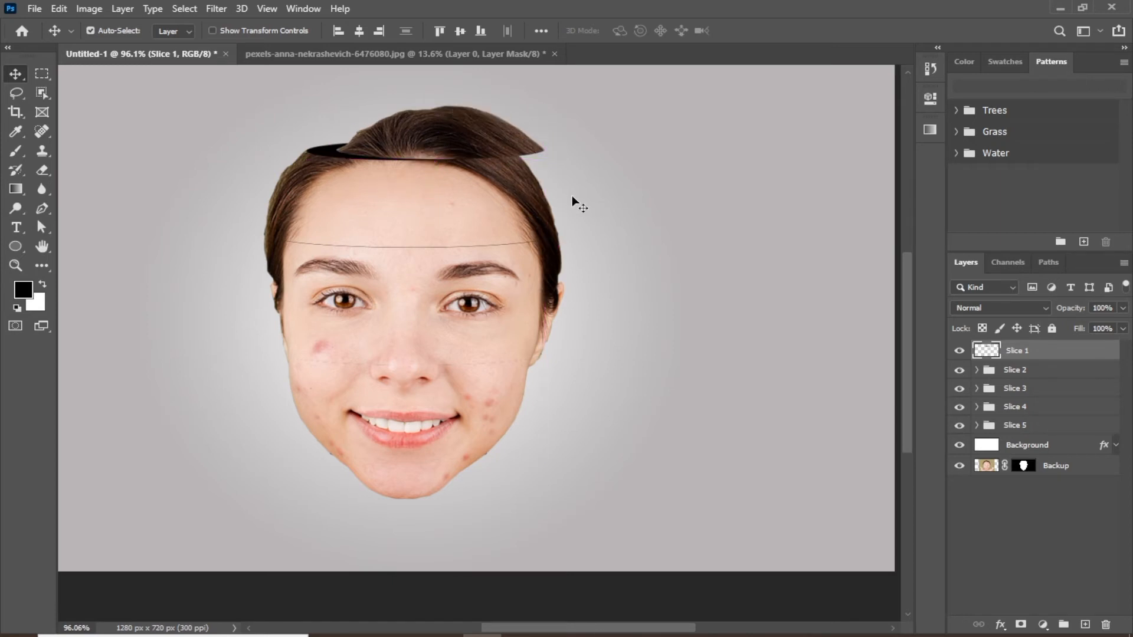
{"action": "left_click", "coordinate": [1013, 377]}
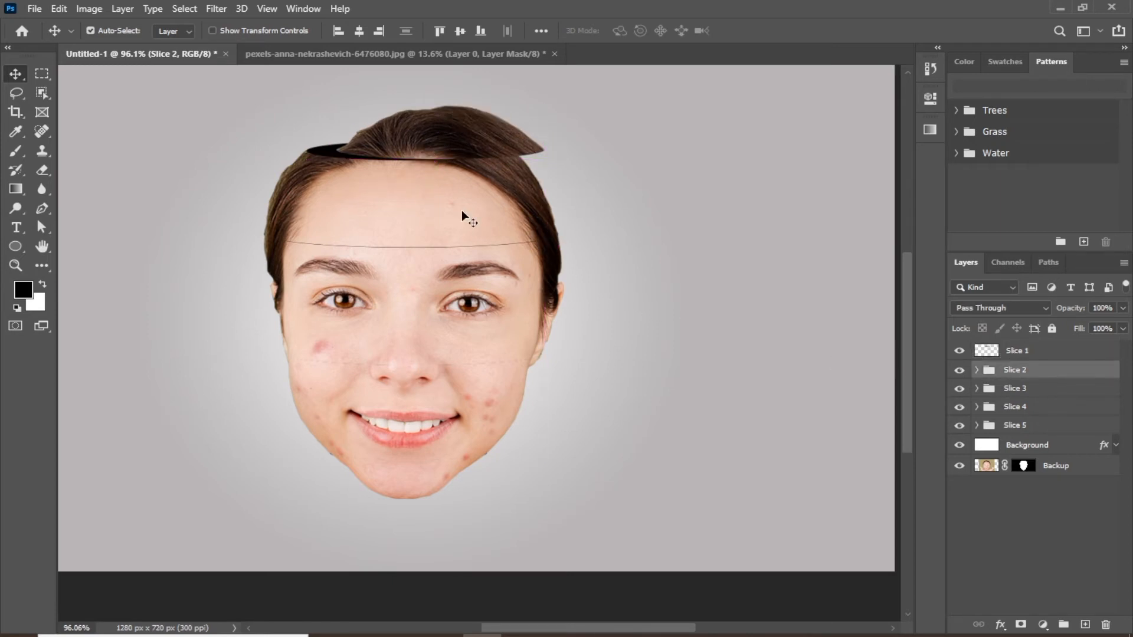
{"action": "left_click_drag", "start_coordinate": [461, 210], "coordinate": [437, 212]}
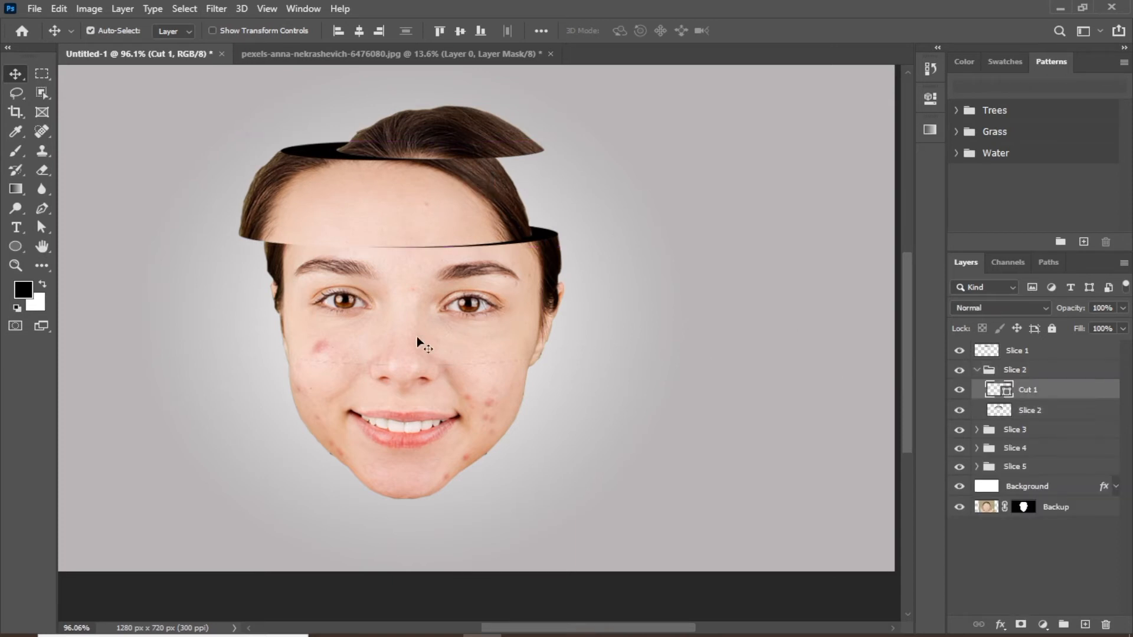
{"action": "left_click_drag", "start_coordinate": [448, 279], "coordinate": [487, 276]}
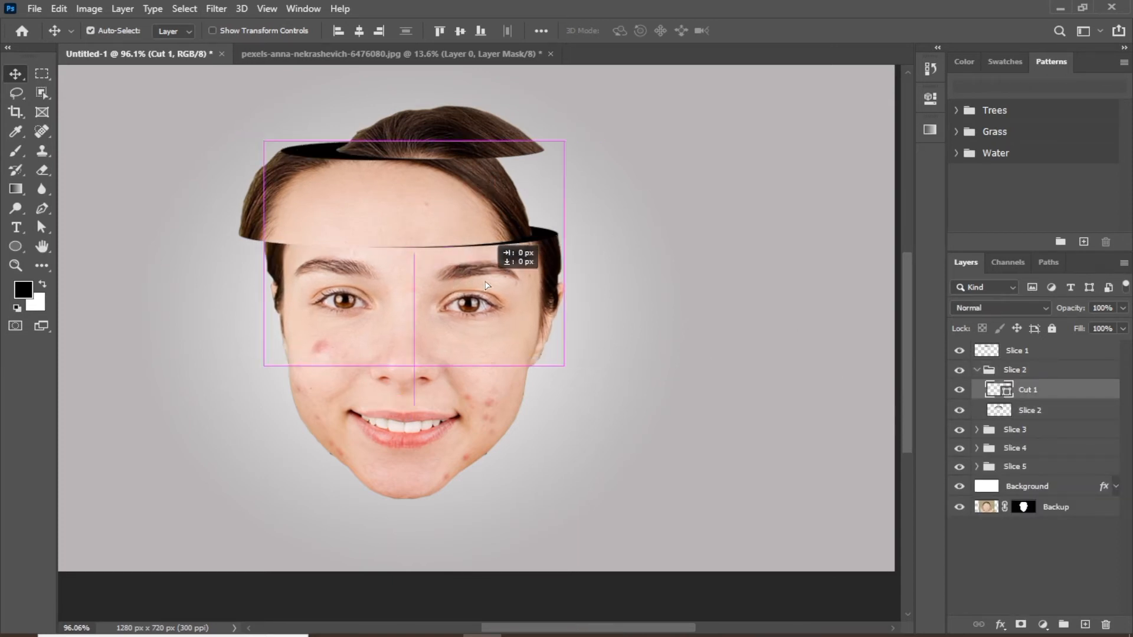
{"action": "key", "text": "ctrl+z"}
{"action": "left_click", "coordinate": [976, 370]}
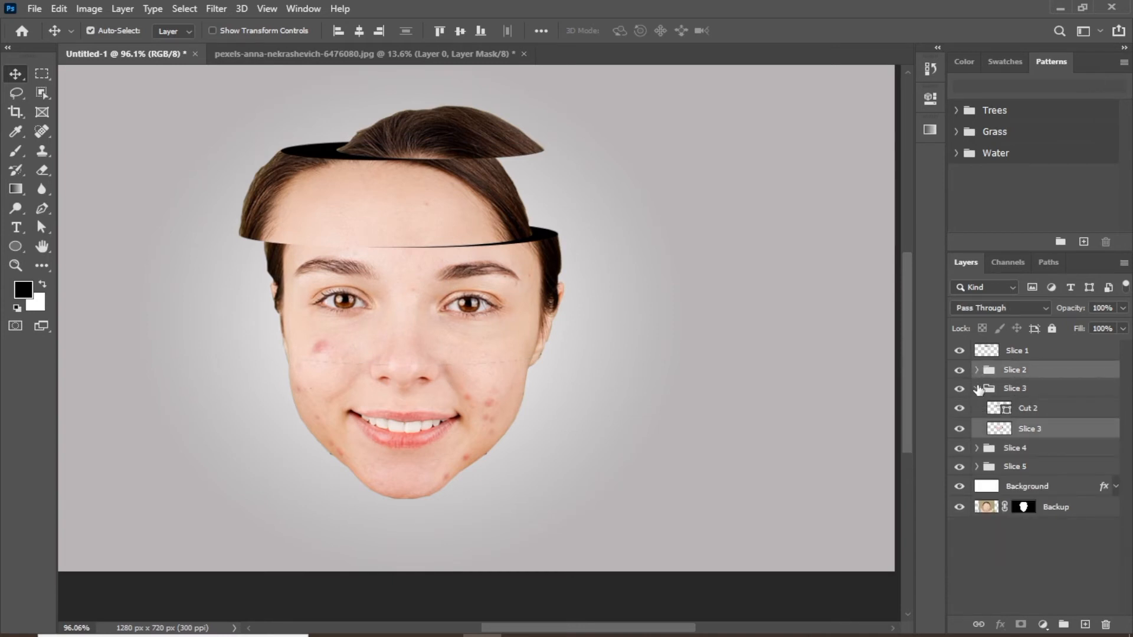
{"action": "left_click", "coordinate": [977, 388]}
{"action": "left_click", "coordinate": [1011, 389]}
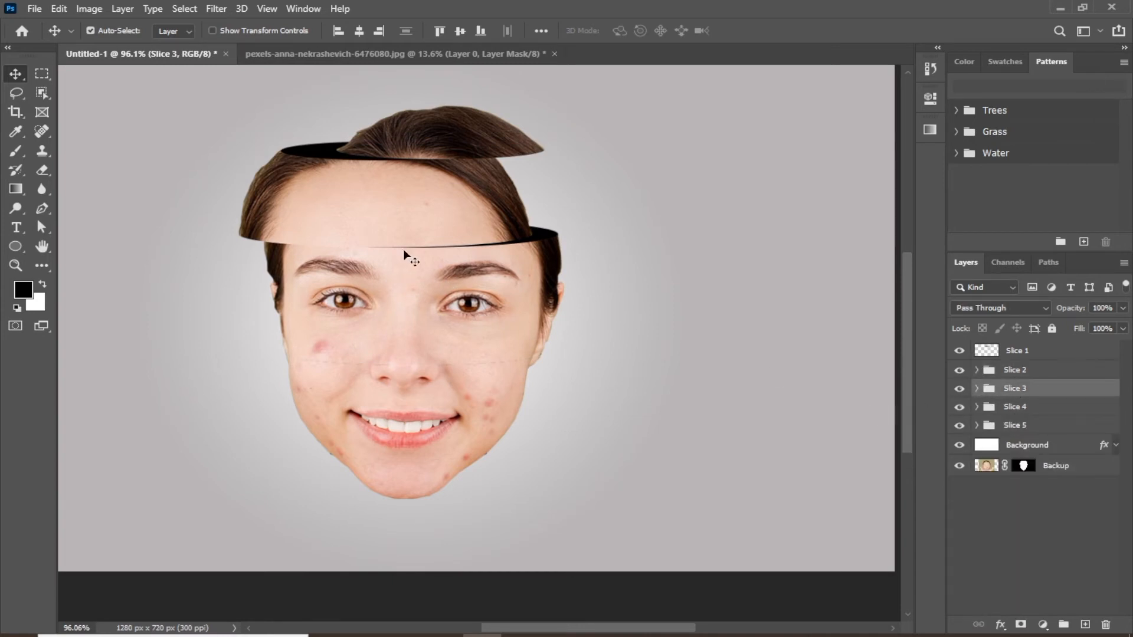
{"action": "left_click_drag", "start_coordinate": [404, 252], "coordinate": [460, 269]}
{"action": "key", "text": "ctrl+z"}
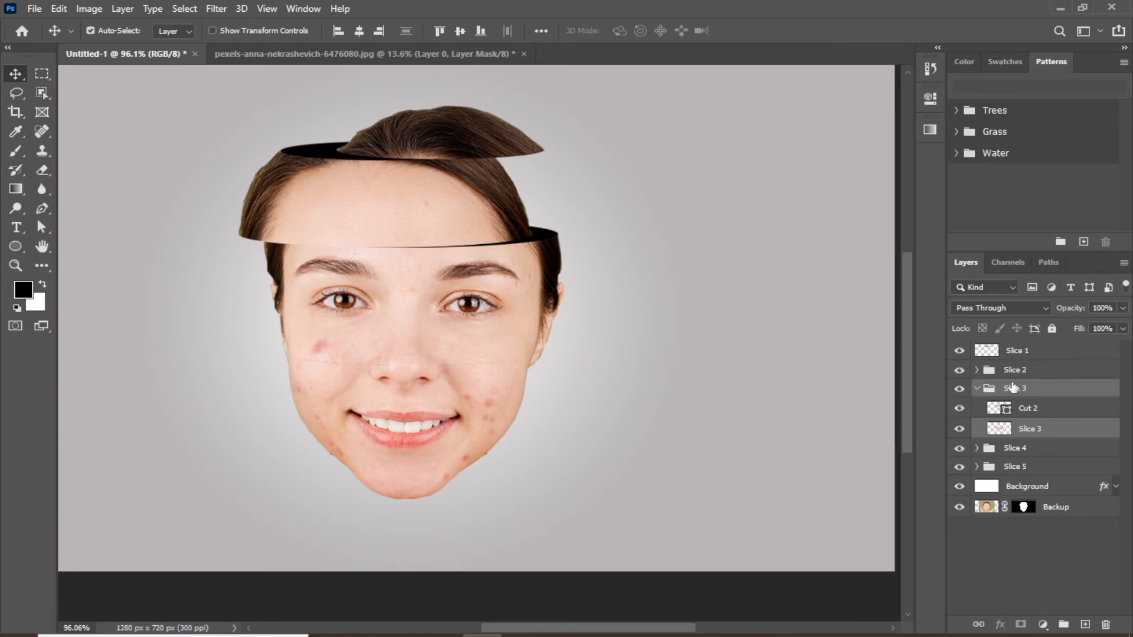
Step: Shift the whole Slice 3 eye group to the right, exposing the black cut surface of the slice below
{"action": "left_click", "coordinate": [1003, 394]}
{"action": "left_click", "coordinate": [976, 389]}
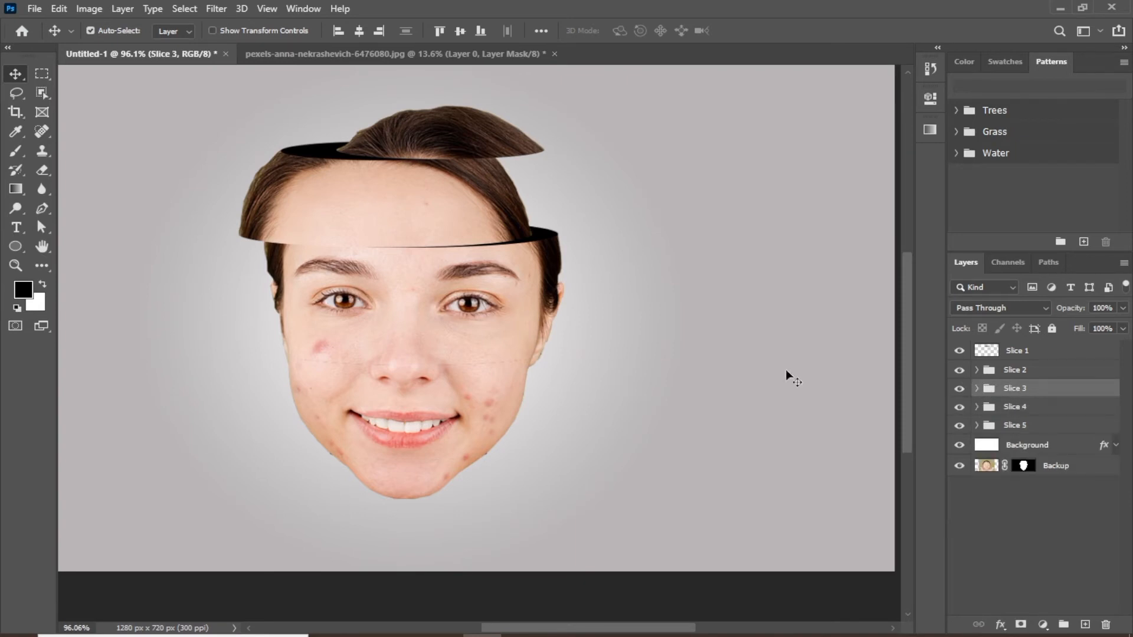
{"action": "left_click_drag", "start_coordinate": [359, 273], "coordinate": [402, 275]}
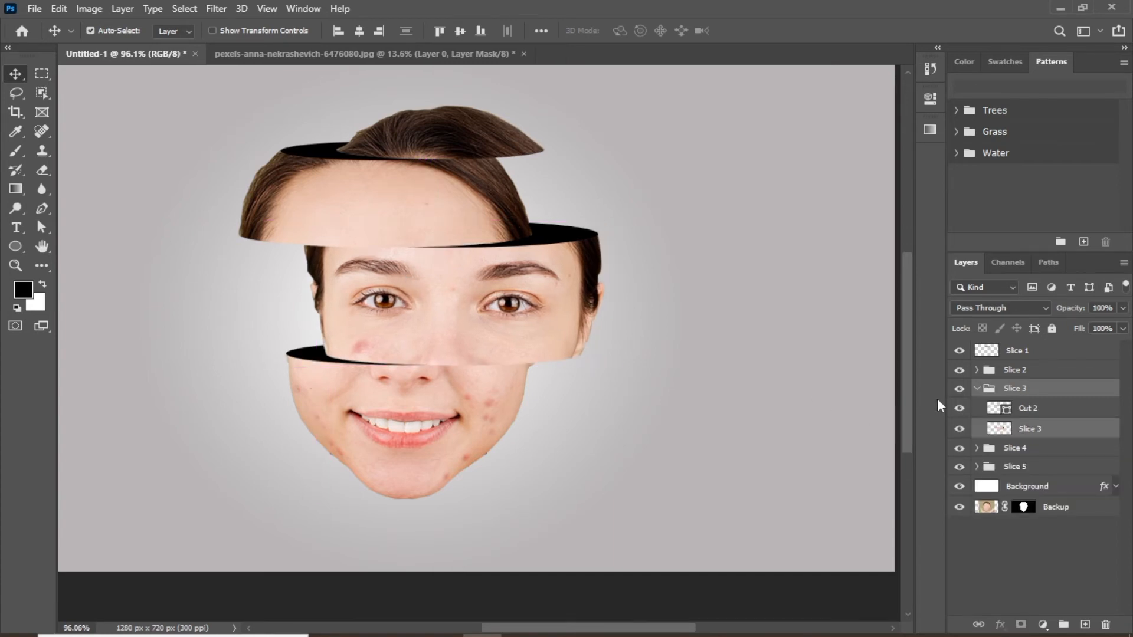
{"action": "left_click", "coordinate": [976, 389]}
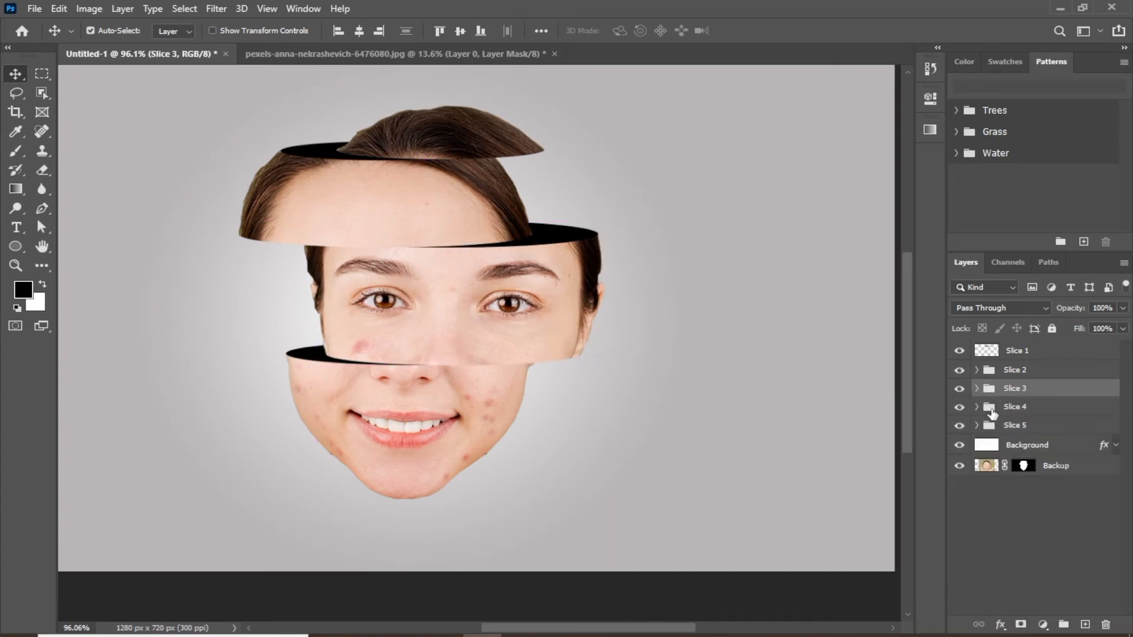
Step: Shift the Slice 4 mouth group to the left and the Slice 5 chin group slightly to the right
{"action": "left_click", "coordinate": [1018, 412]}
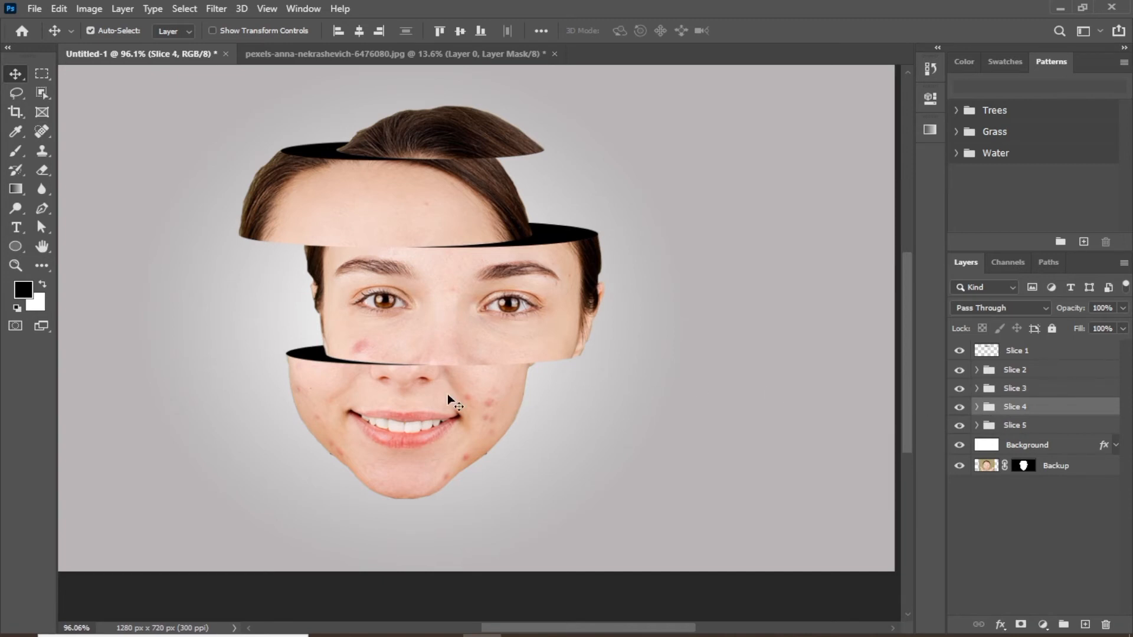
{"action": "left_click_drag", "start_coordinate": [447, 394], "coordinate": [407, 396]}
{"action": "left_click", "coordinate": [977, 407]}
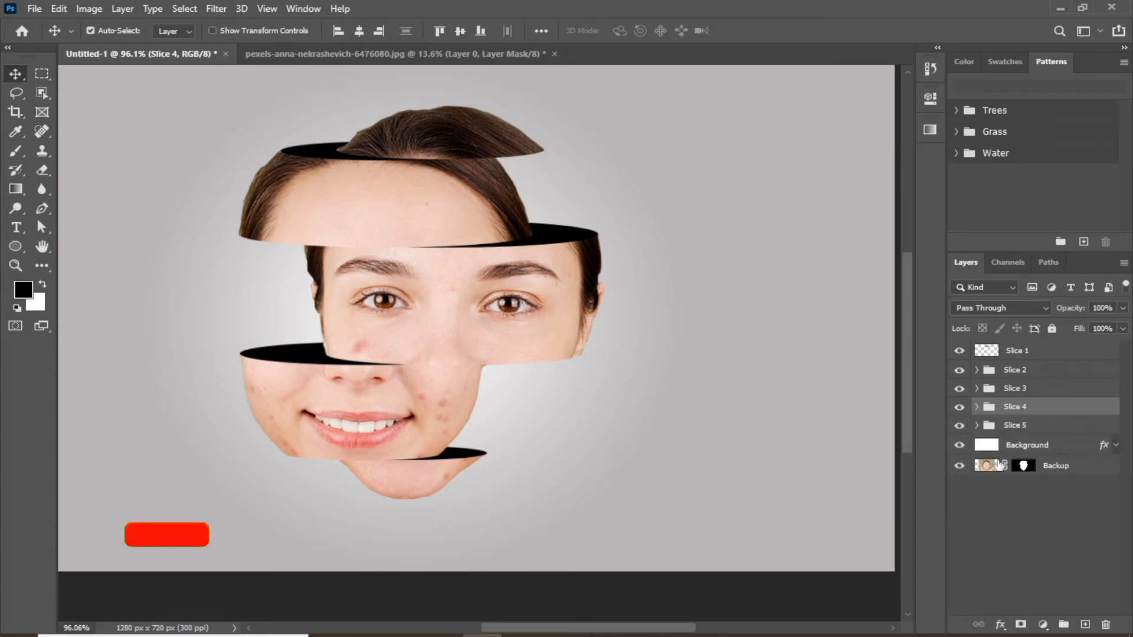
{"action": "left_click", "coordinate": [1015, 425]}
{"action": "mouse_move", "coordinate": [381, 476]}
{"action": "left_mouse_down"}
{"action": "mouse_move", "coordinate": [416, 475]}
{"action": "mouse_move", "coordinate": [399, 476]}
{"action": "left_mouse_up"}
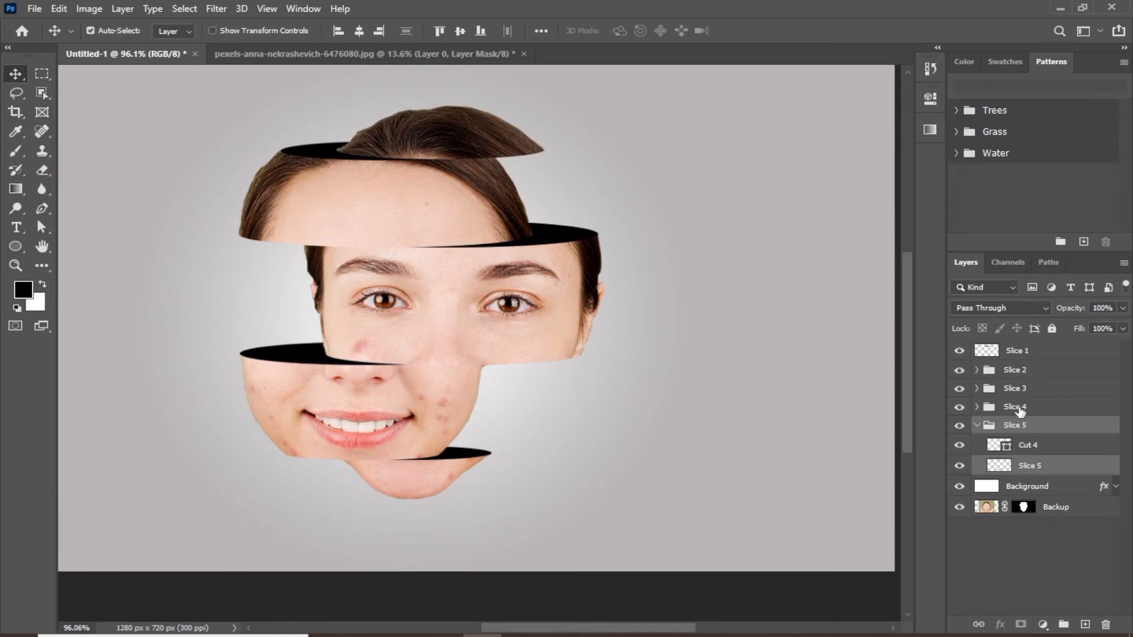
Step: Fine-tune the slice offsets by nudging the Slice 4 group right, the Slice 3 group slightly left and the Slice 5 group slightly right
{"action": "left_click", "coordinate": [1015, 407]}
{"action": "left_click_drag", "start_coordinate": [404, 413], "coordinate": [424, 416]}
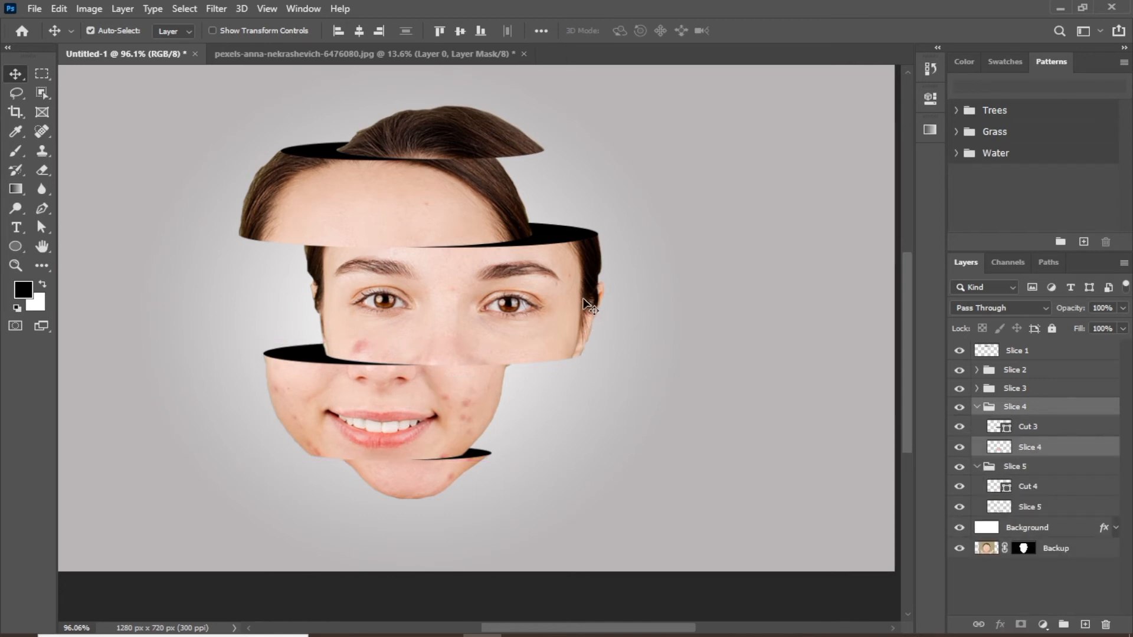
{"action": "left_click", "coordinate": [1026, 389]}
{"action": "left_click_drag", "start_coordinate": [558, 308], "coordinate": [553, 313]}
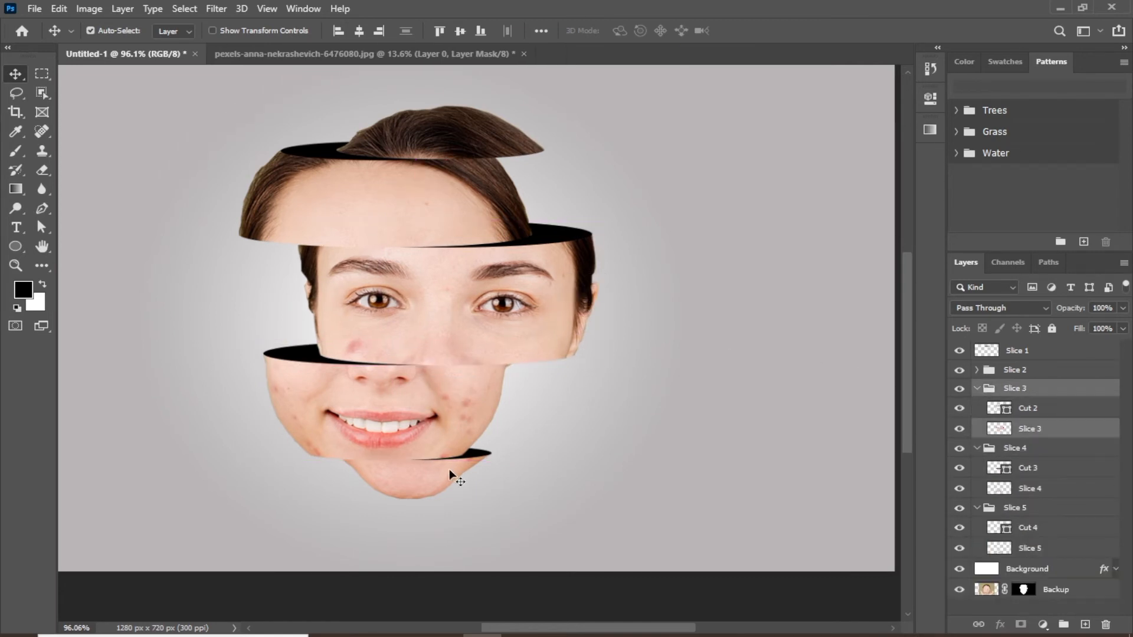
{"action": "left_click", "coordinate": [1018, 512]}
{"action": "left_click_drag", "start_coordinate": [421, 488], "coordinate": [435, 481]}
Step: Collapse the Slice 3, Slice 4 and Slice 5 groups and select the Slice 2 group
{"action": "scroll", "coordinate": [435, 303], "scroll_direction": "down", "scroll_amount": 2}
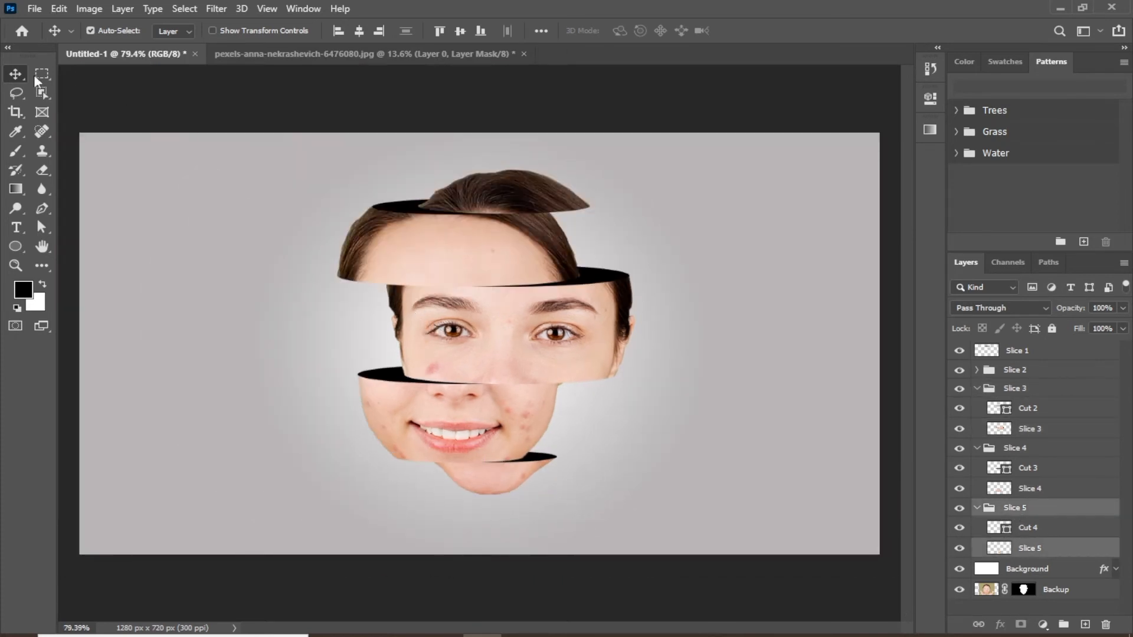
{"action": "left_click", "coordinate": [978, 388]}
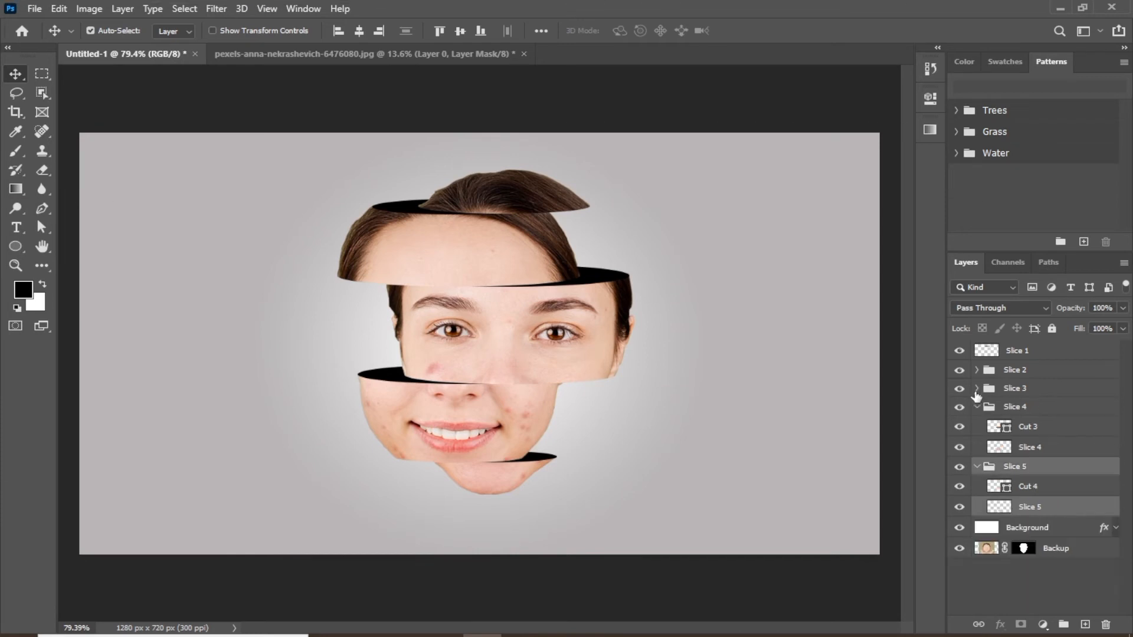
{"action": "left_click", "coordinate": [977, 407]}
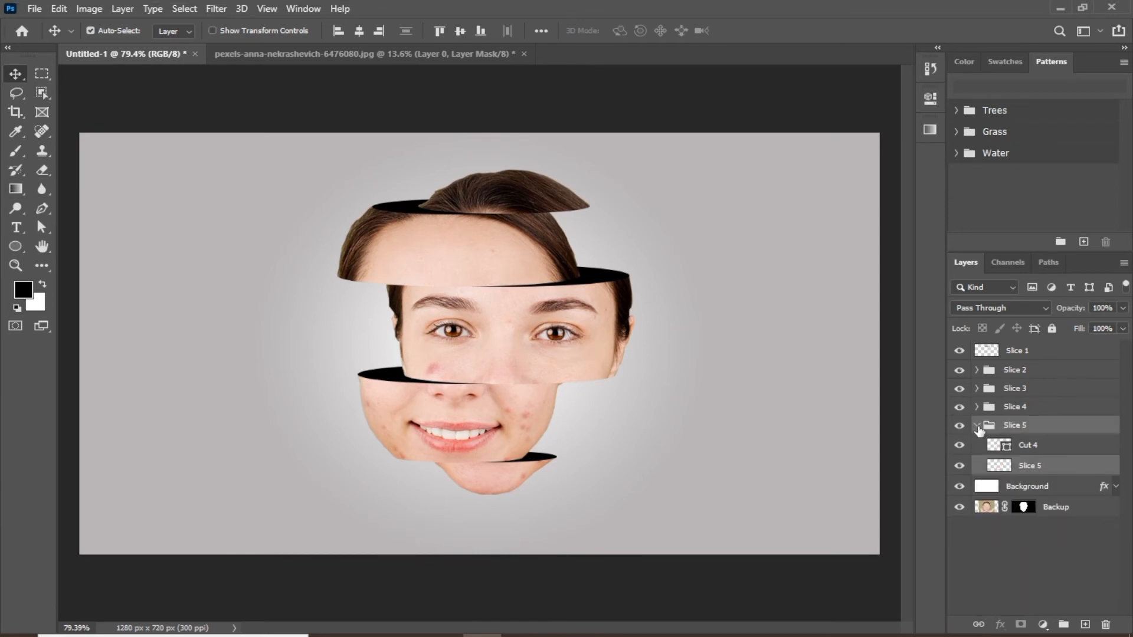
{"action": "left_click", "coordinate": [978, 425]}
{"action": "left_click", "coordinate": [873, 590]}
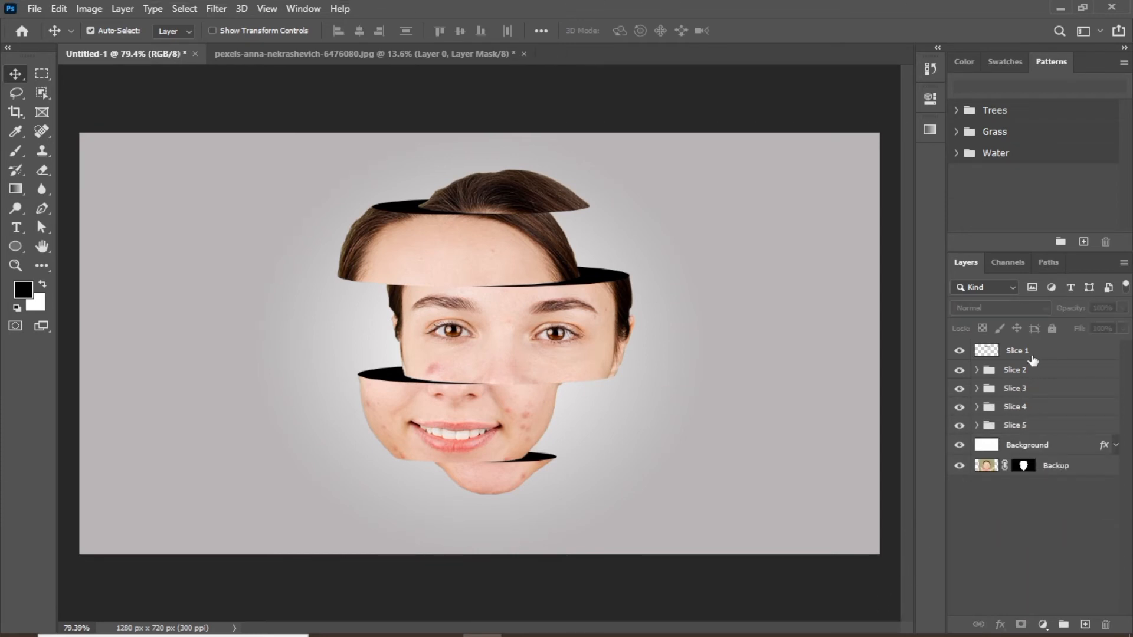
{"action": "left_click", "coordinate": [1024, 372]}
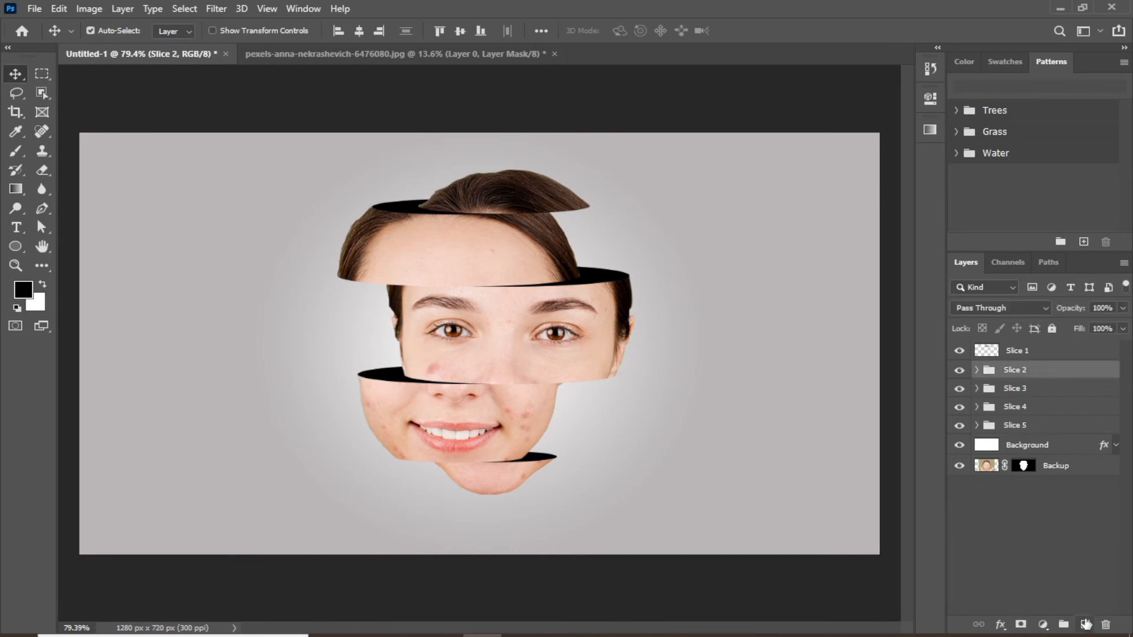
Step: Add a new layer above the Slice 2 group, name it "Slice 2 Shadaw" and clip it to the group
{"action": "left_click", "coordinate": [1086, 624]}
{"action": "double_click", "coordinate": [1023, 368]}
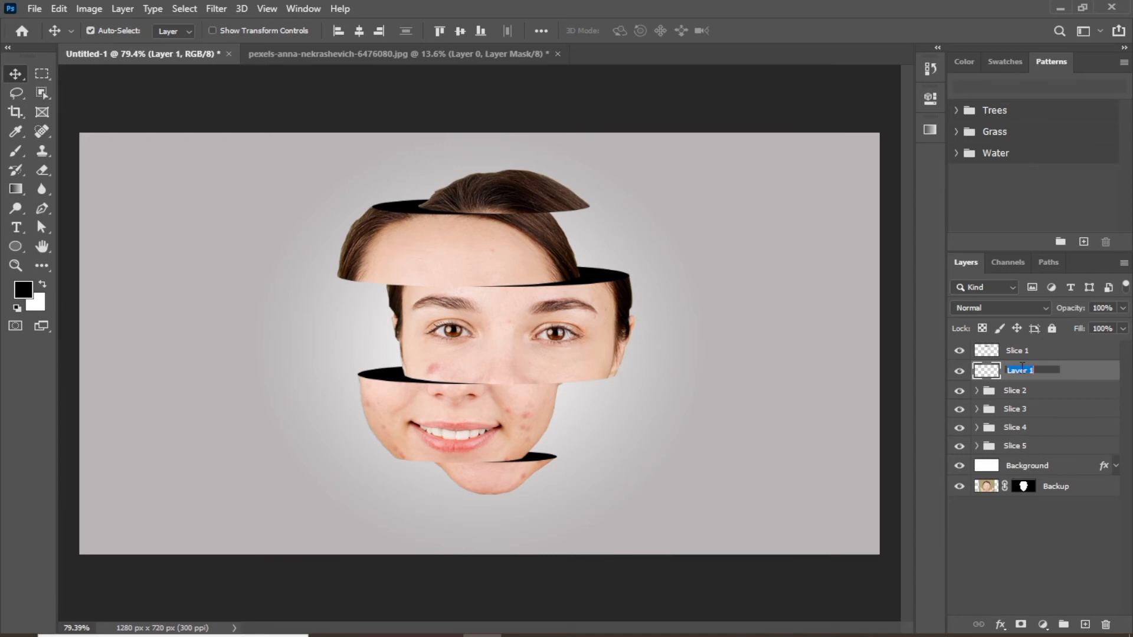
{"action": "type", "text": "Slice 2 Shadow"}
{"action": "key", "text": "Return"}
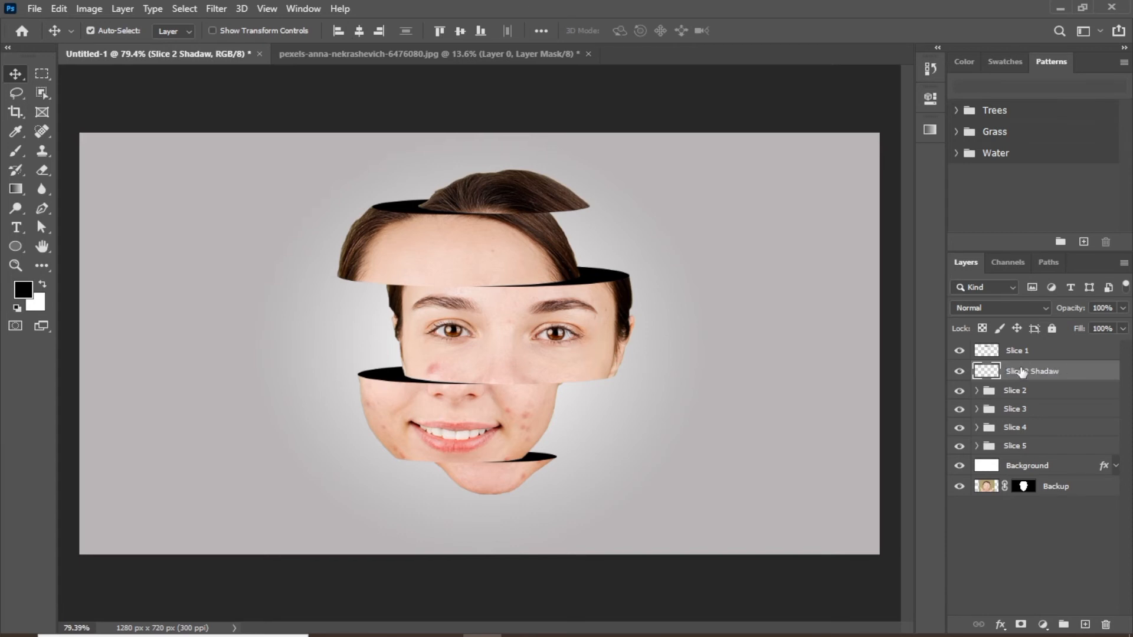
{"action": "right_click", "coordinate": [1021, 369]}
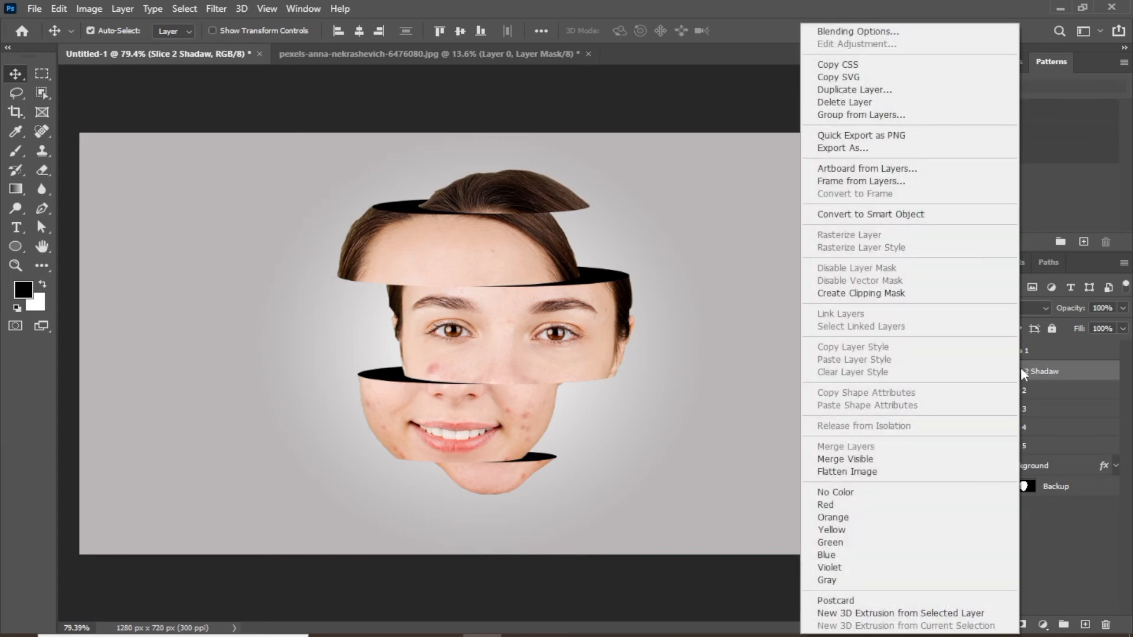
{"action": "left_click", "coordinate": [869, 291]}
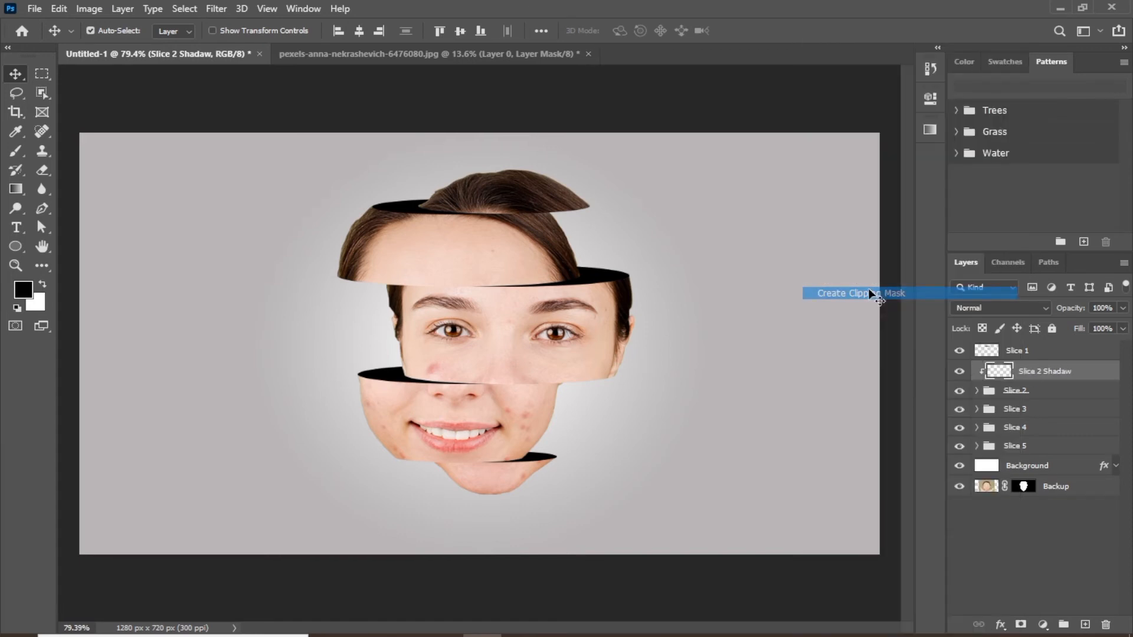
Step: Set up a black Soft Round brush of 84 px with 0% hardness and 39% opacity for the shadow
{"action": "left_click", "coordinate": [28, 152]}
{"action": "left_click", "coordinate": [362, 31]}
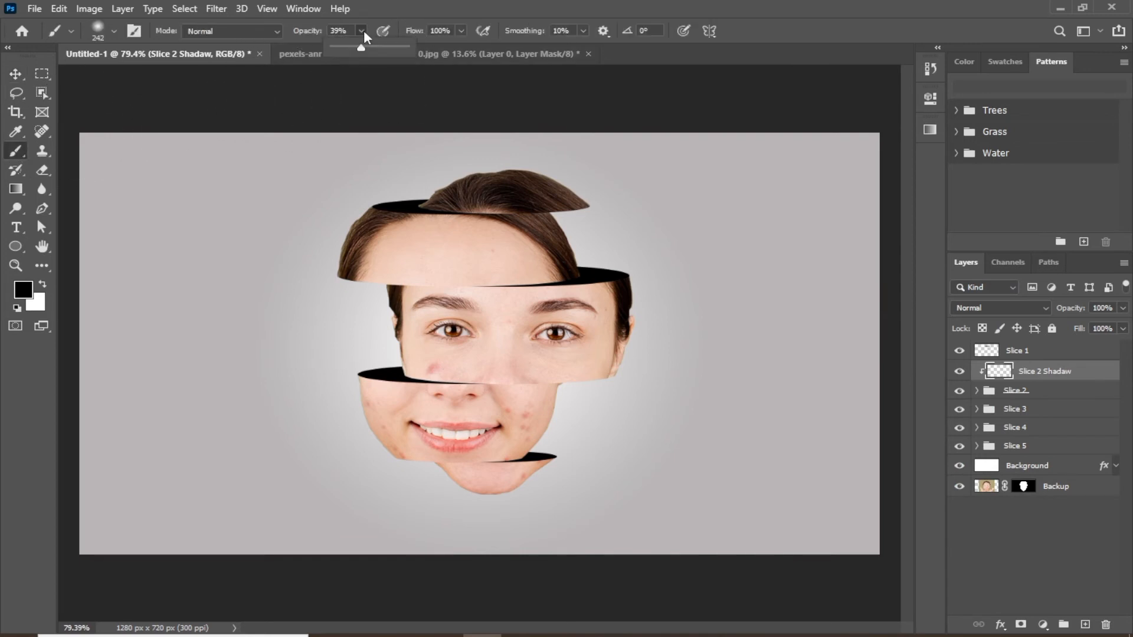
{"action": "scroll", "coordinate": [513, 224], "scroll_direction": "up", "scroll_amount": 1}
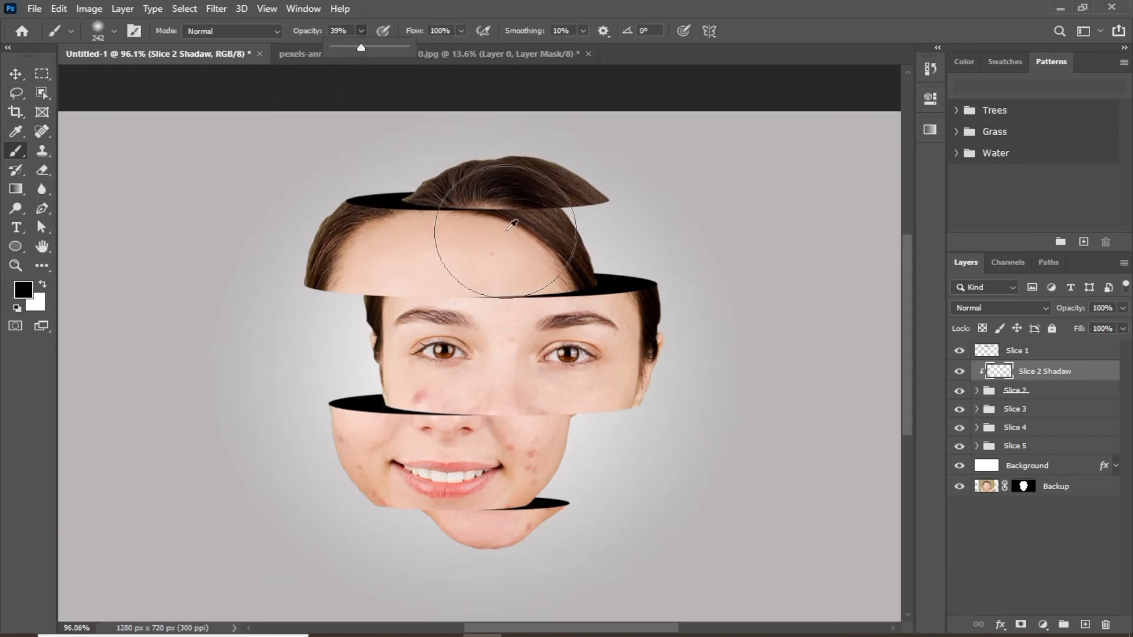
{"action": "left_click_drag", "start_coordinate": [511, 224], "coordinate": [473, 227]}
{"action": "scroll", "coordinate": [443, 202], "scroll_direction": "up", "scroll_amount": 2}
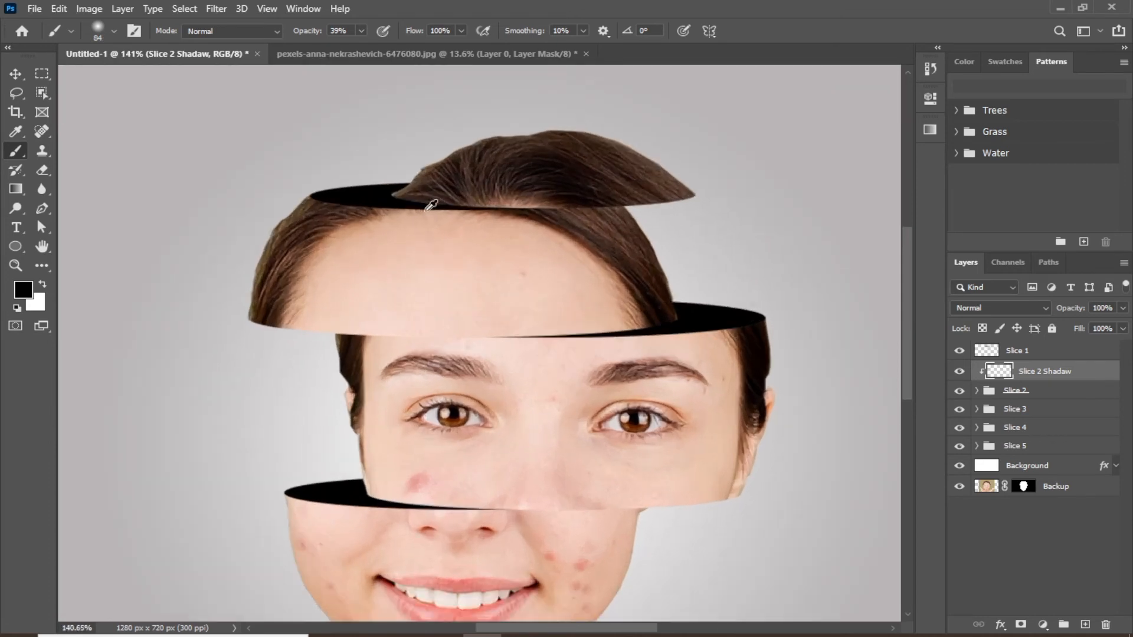
{"action": "right_click", "coordinate": [555, 303]}
{"action": "left_click", "coordinate": [511, 394]}
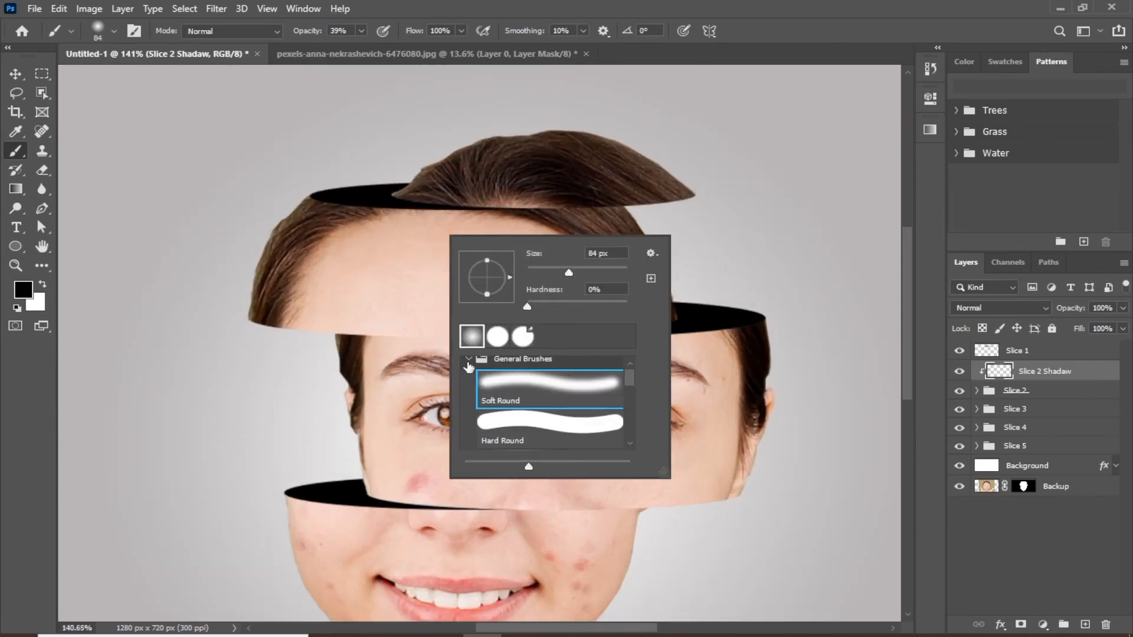
{"action": "left_click", "coordinate": [470, 361]}
{"action": "left_click", "coordinate": [481, 375]}
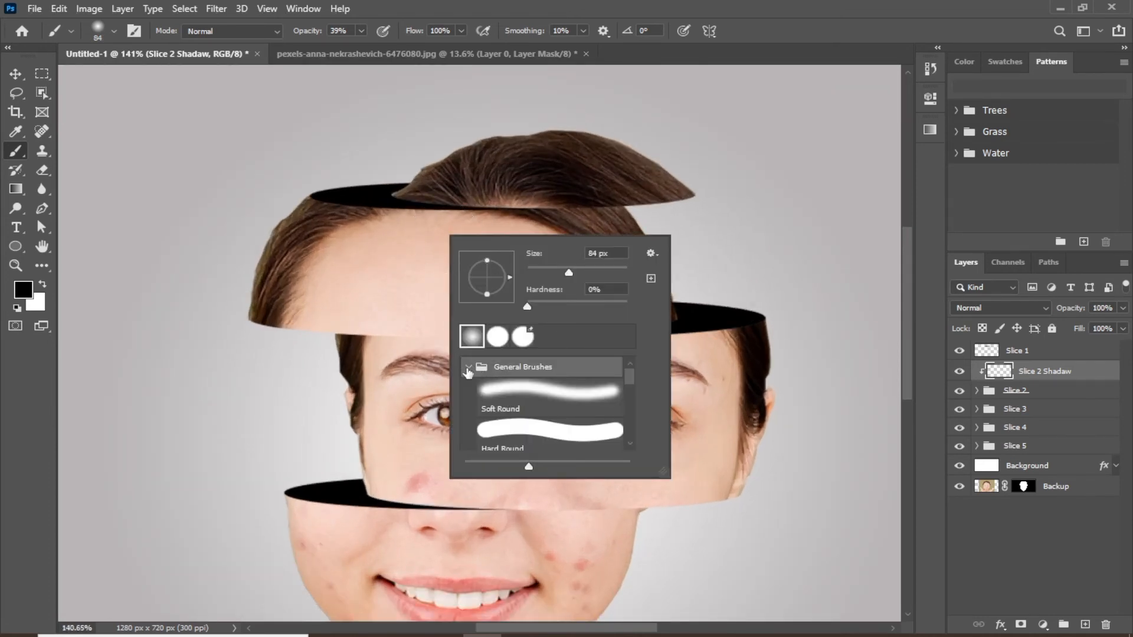
Step: Try a single shadow dab on the forehead just below the hair slice, and undo it
{"action": "left_click", "coordinate": [413, 222]}
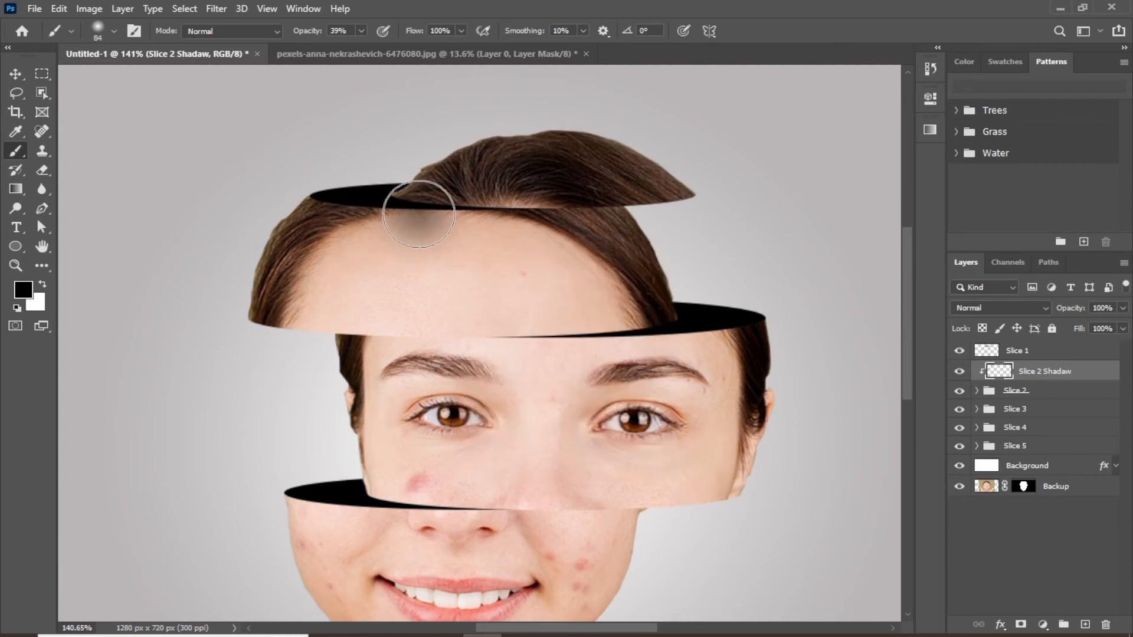
{"action": "key", "text": "ctrl+z"}
{"action": "scroll", "coordinate": [408, 214], "scroll_direction": "up", "scroll_amount": 2}
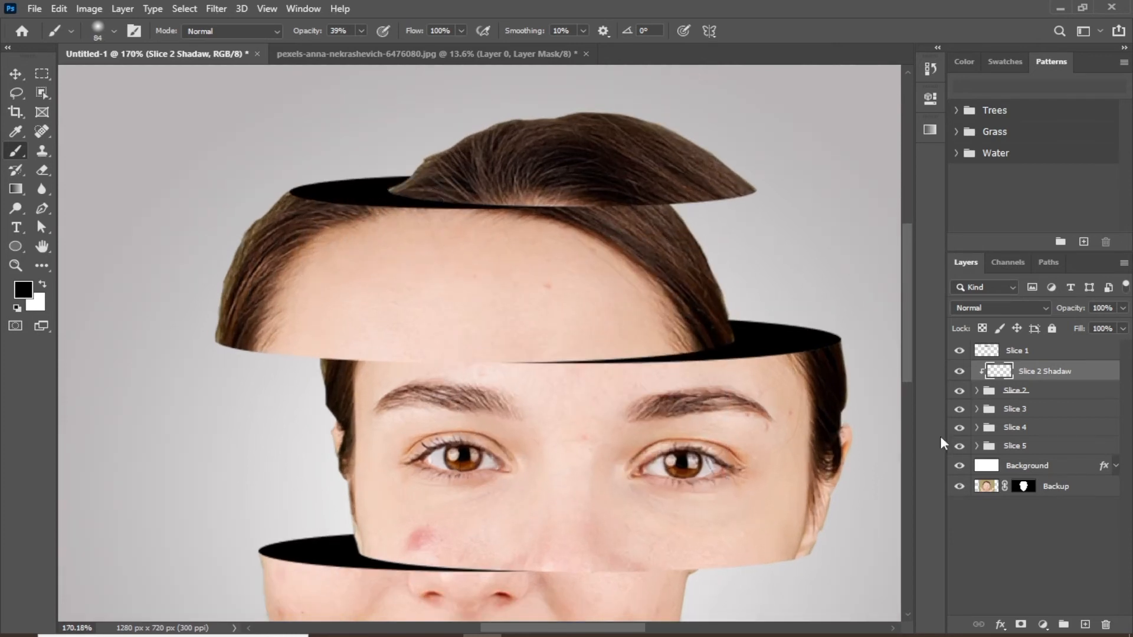
{"action": "scroll", "coordinate": [616, 311], "scroll_direction": "down", "scroll_amount": 3}
{"action": "scroll", "coordinate": [615, 312], "scroll_direction": "down", "scroll_amount": 3}
{"action": "left_click_drag", "start_coordinate": [864, 391], "coordinate": [813, 383]}
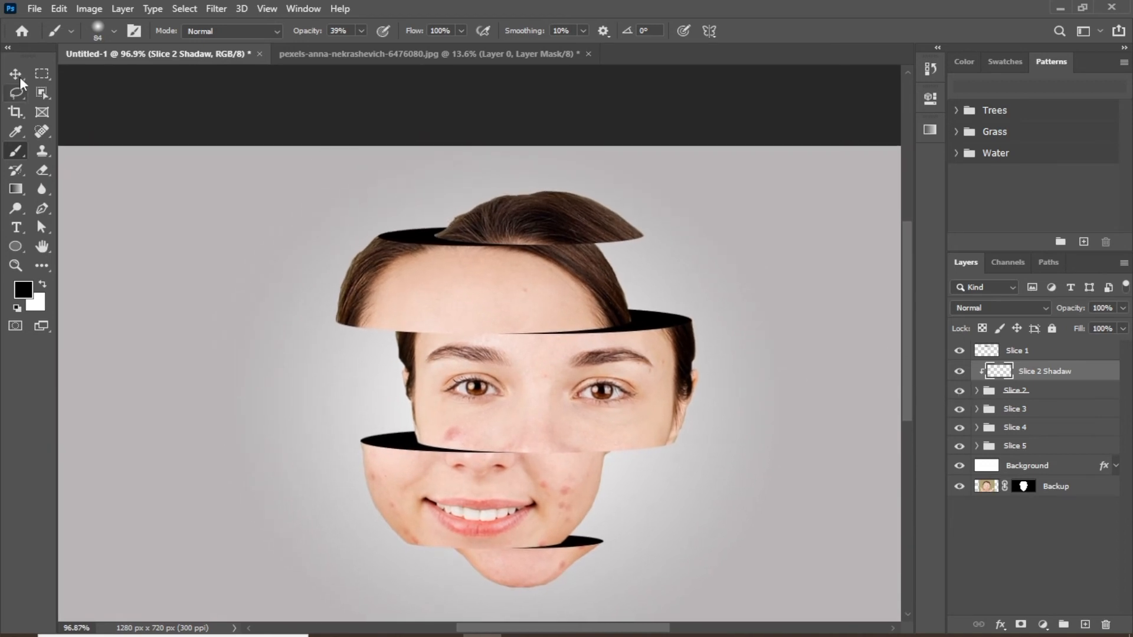
Step: Expand the Slice 2 group and recolour its Cut 1 ellipse to a vivid pink-red with hue 337°
{"action": "left_click", "coordinate": [15, 73]}
{"action": "left_click", "coordinate": [976, 391]}
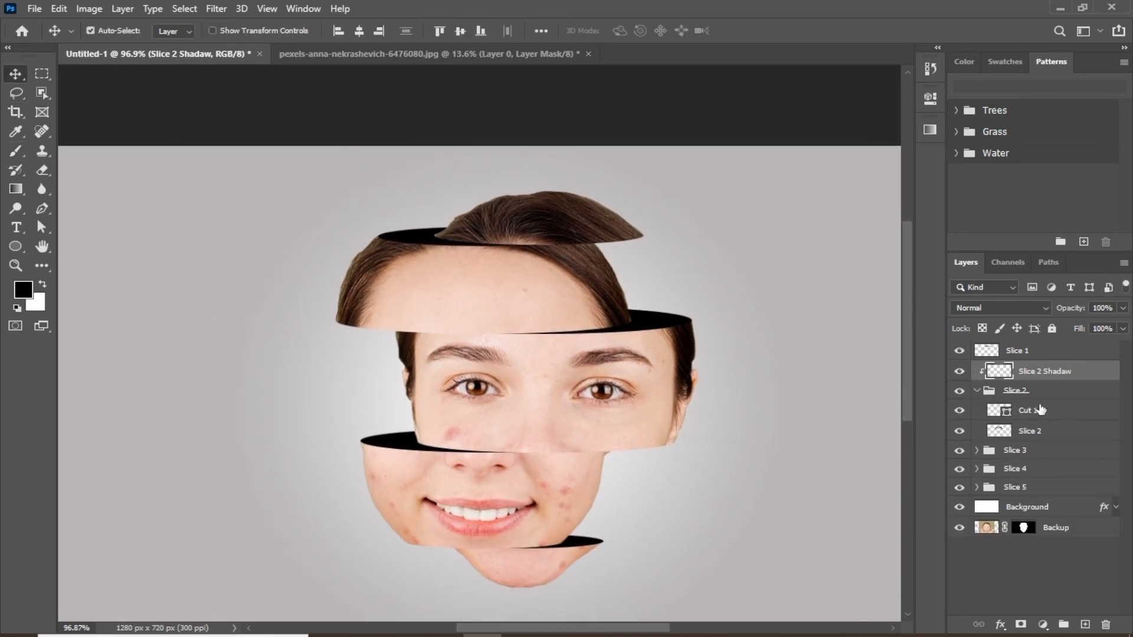
{"action": "double_click", "coordinate": [1000, 417]}
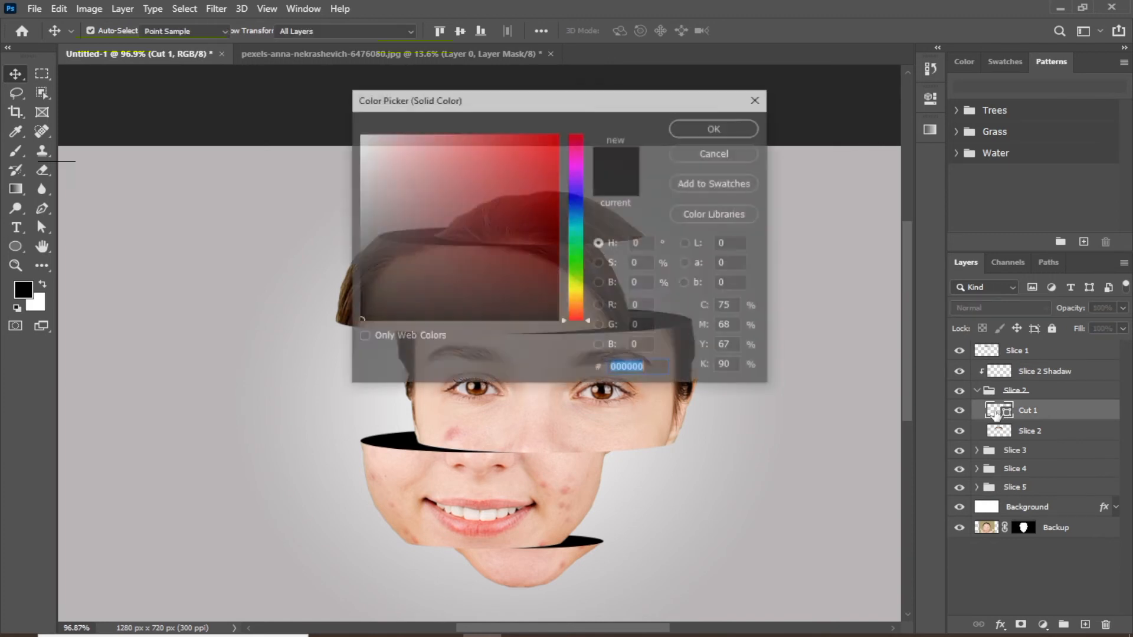
{"action": "left_click_drag", "start_coordinate": [574, 168], "coordinate": [575, 146]}
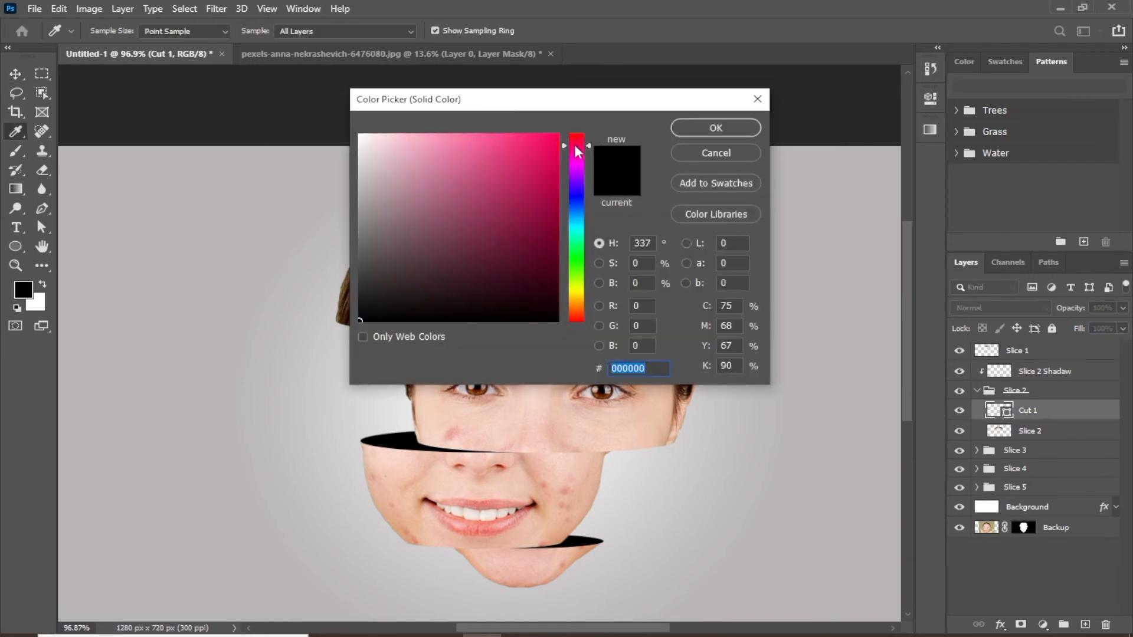
{"action": "left_click", "coordinate": [555, 146]}
{"action": "left_click", "coordinate": [711, 130]}
{"action": "key", "text": "v"}
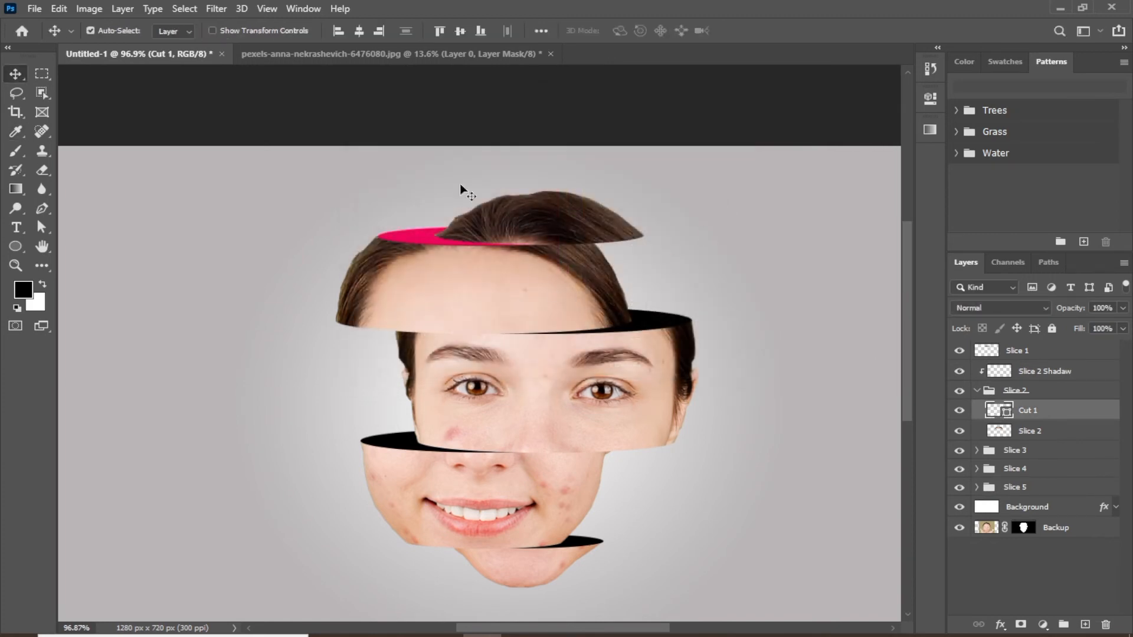
Step: Expand the Slice 3 group and recolour its Cut 2 ellipse to a bright blue with hue 208°
{"action": "left_click", "coordinate": [977, 450]}
{"action": "double_click", "coordinate": [998, 470]}
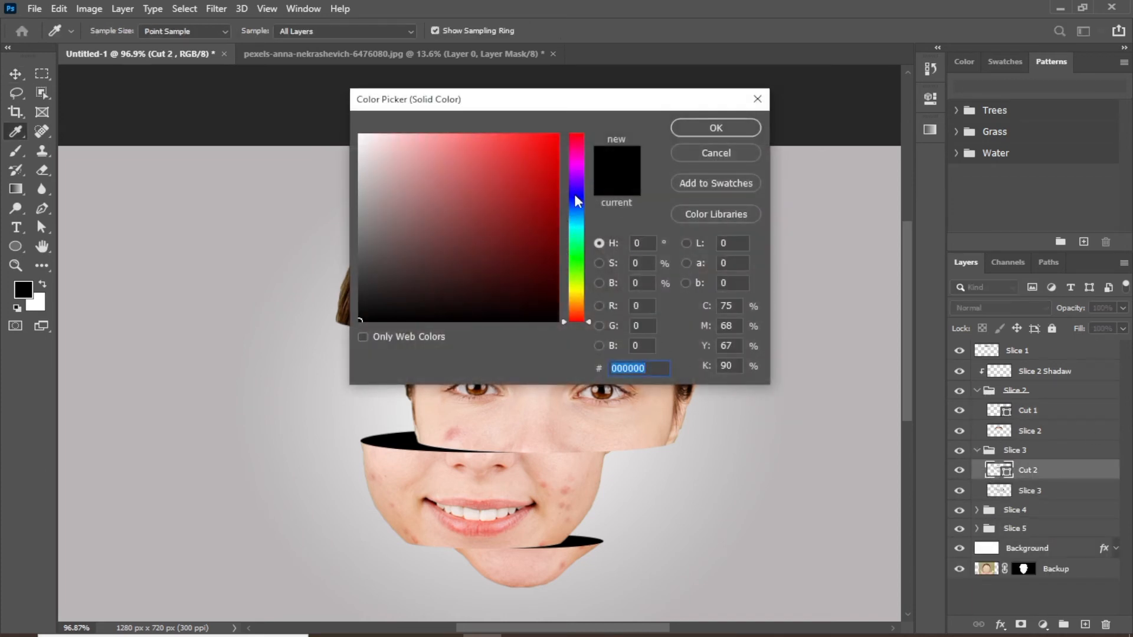
{"action": "left_click", "coordinate": [576, 214]}
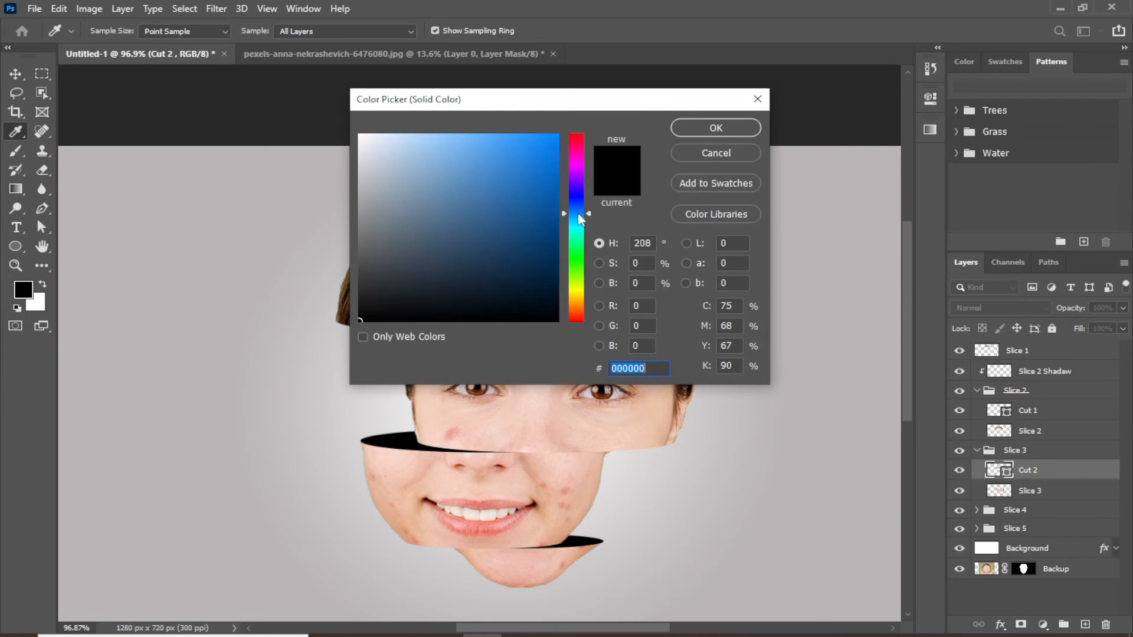
{"action": "left_click", "coordinate": [556, 152]}
{"action": "left_click", "coordinate": [711, 128]}
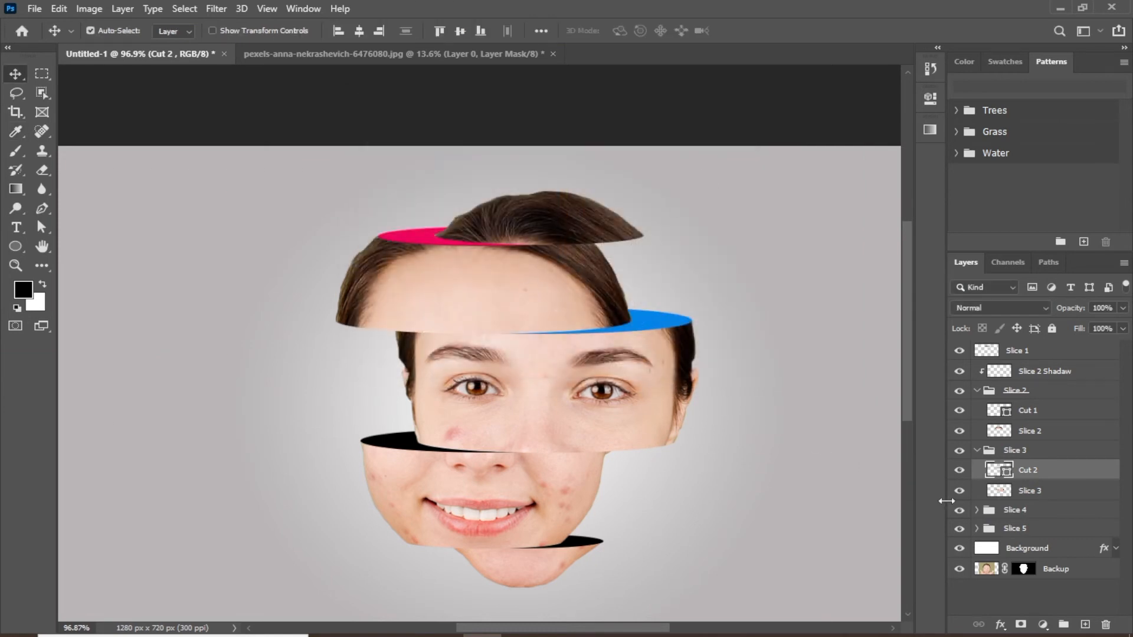
Step: Expand the Slice 4 group and recolour its Cut 3 ellipse to orange e98504
{"action": "left_click", "coordinate": [977, 510]}
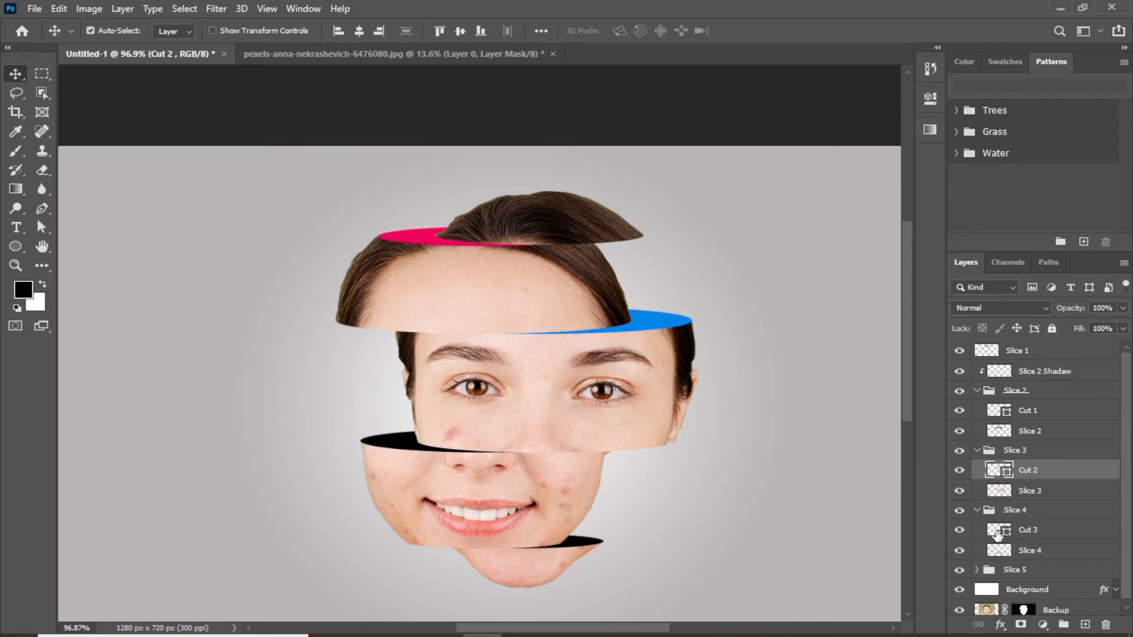
{"action": "double_click", "coordinate": [997, 534]}
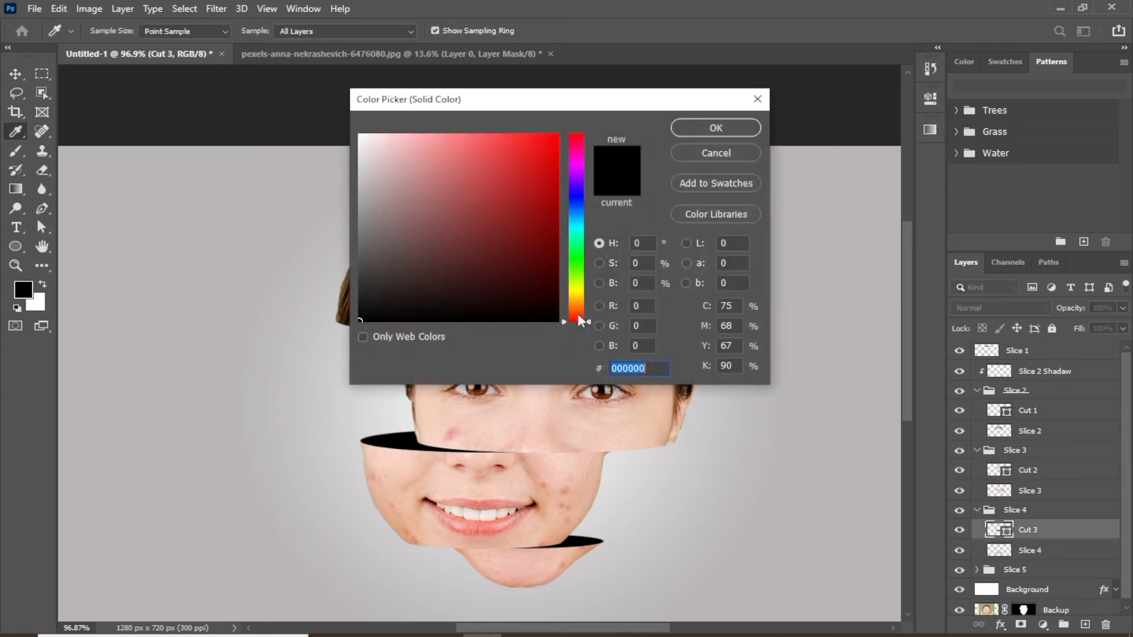
{"action": "left_click_drag", "start_coordinate": [578, 314], "coordinate": [579, 302]}
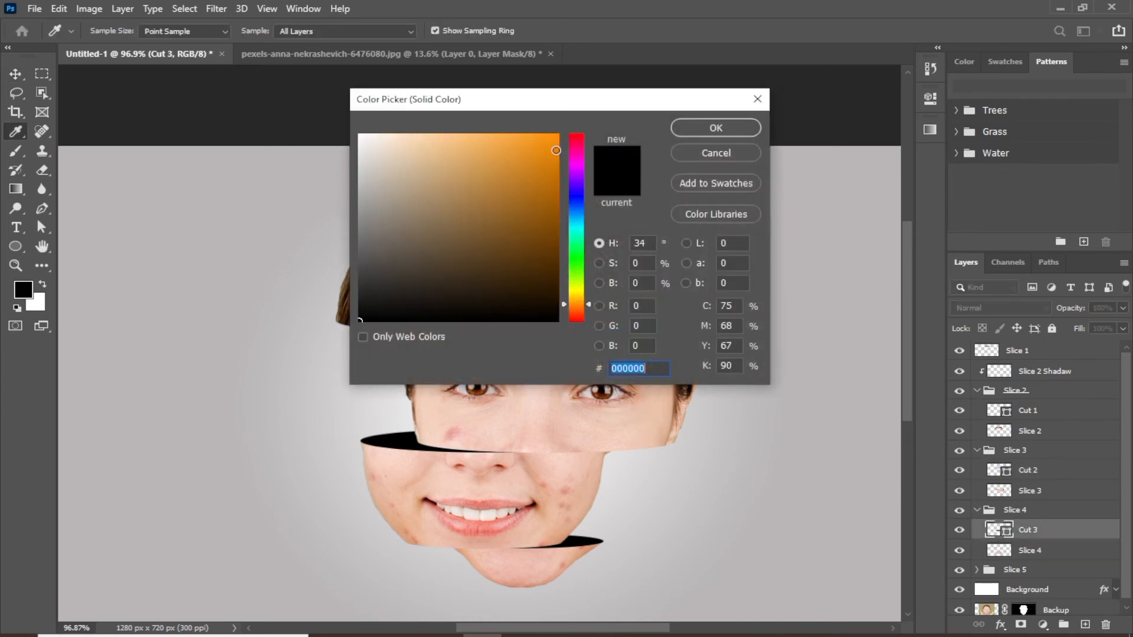
{"action": "left_click", "coordinate": [556, 151]}
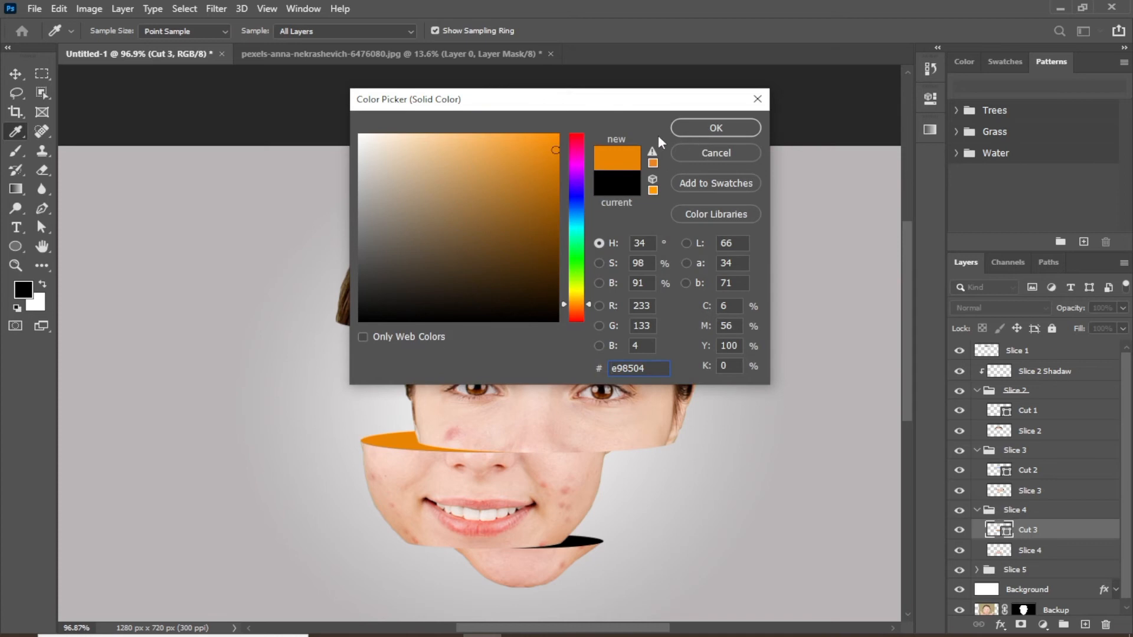
{"action": "left_click", "coordinate": [703, 129]}
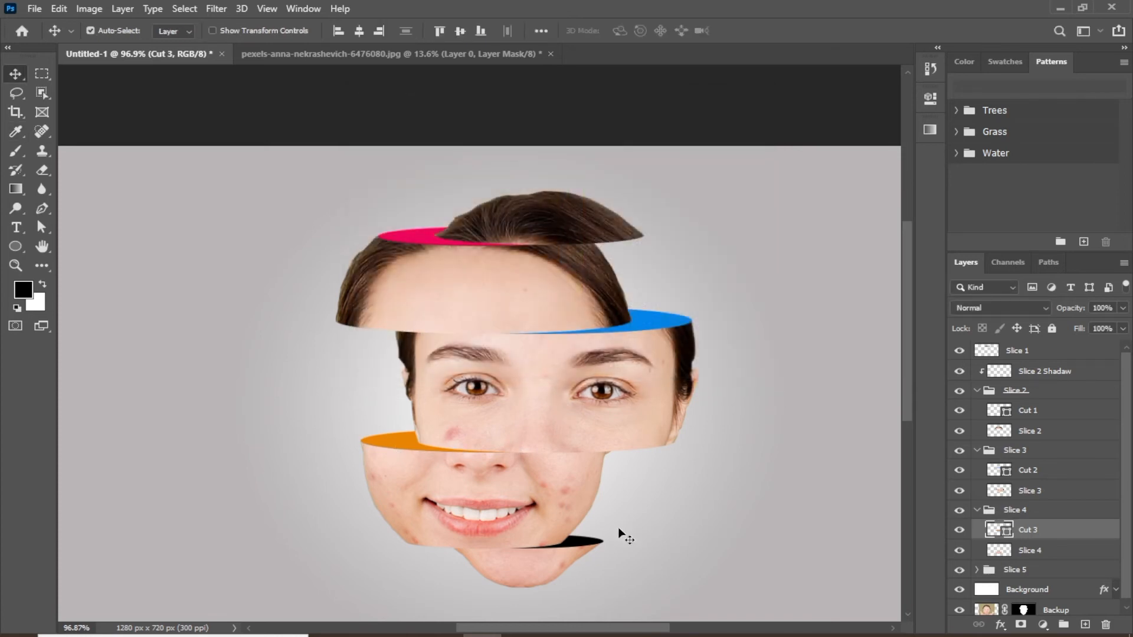
Step: Expand the Slice 5 group and recolour its Cut 4 ellipse to a turquoise with hue 175°
{"action": "left_click", "coordinate": [977, 570]}
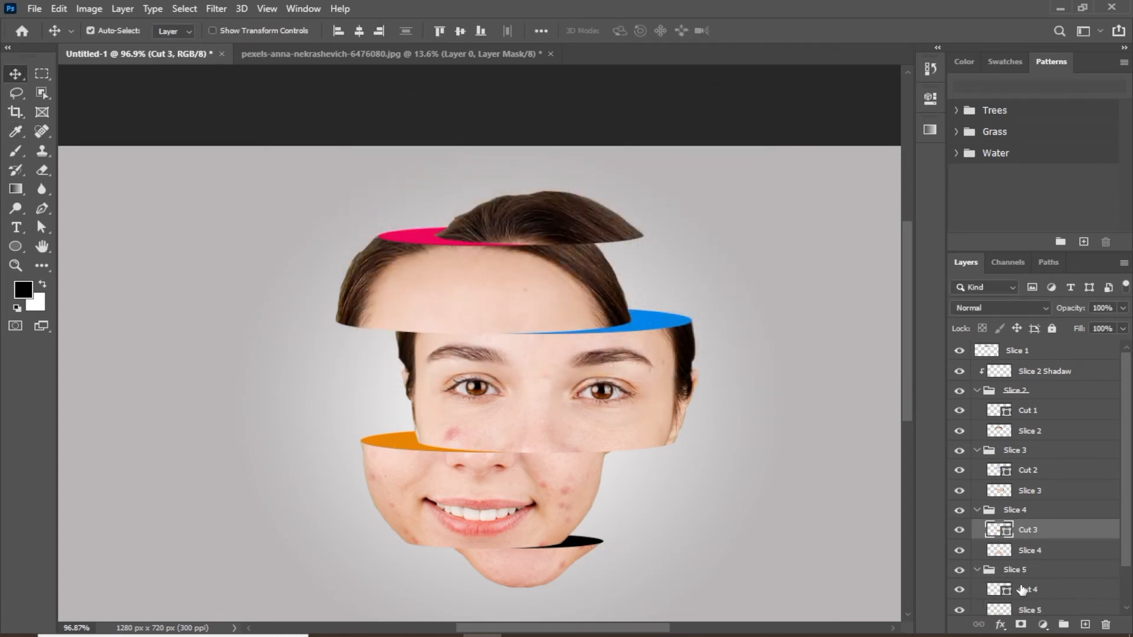
{"action": "scroll", "coordinate": [1018, 582], "scroll_direction": "down", "scroll_amount": 2}
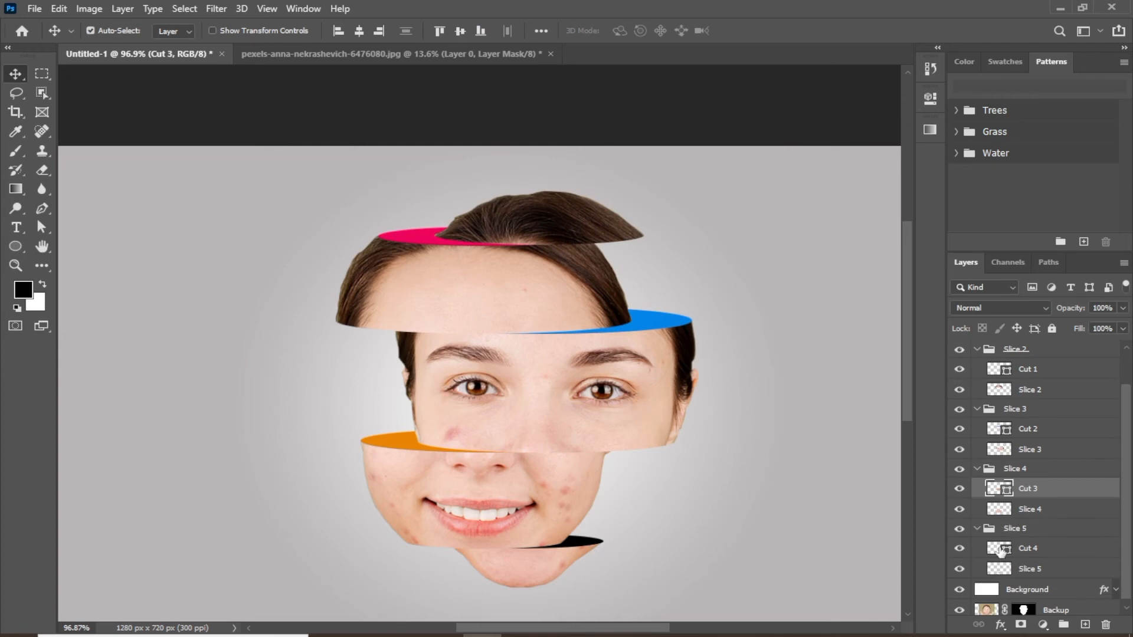
{"action": "double_click", "coordinate": [998, 551]}
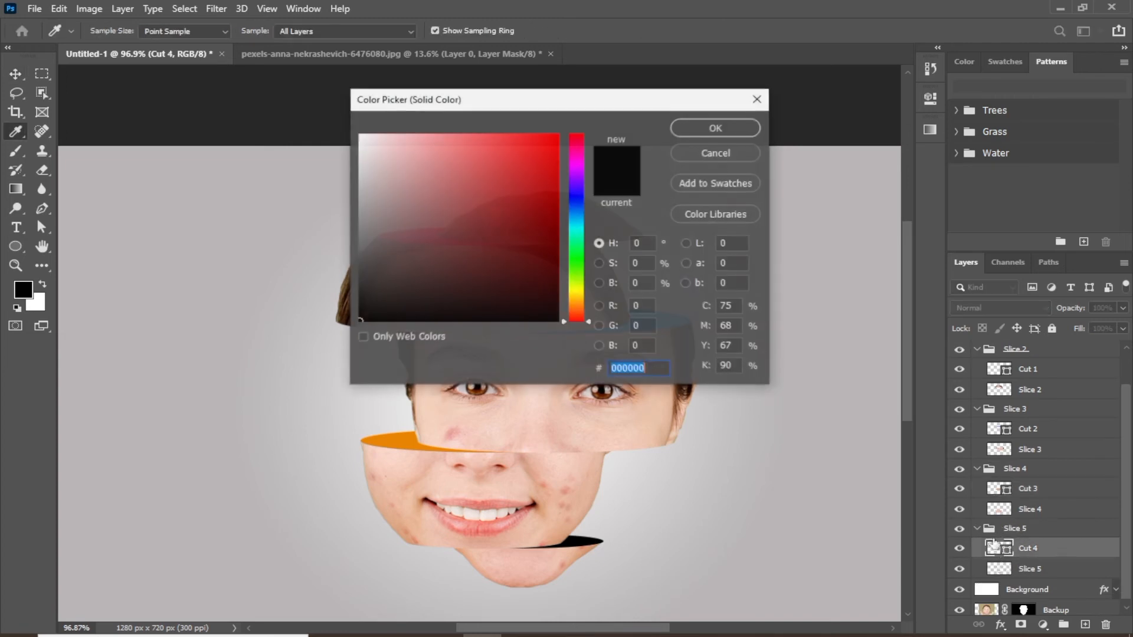
{"action": "left_click", "coordinate": [575, 234]}
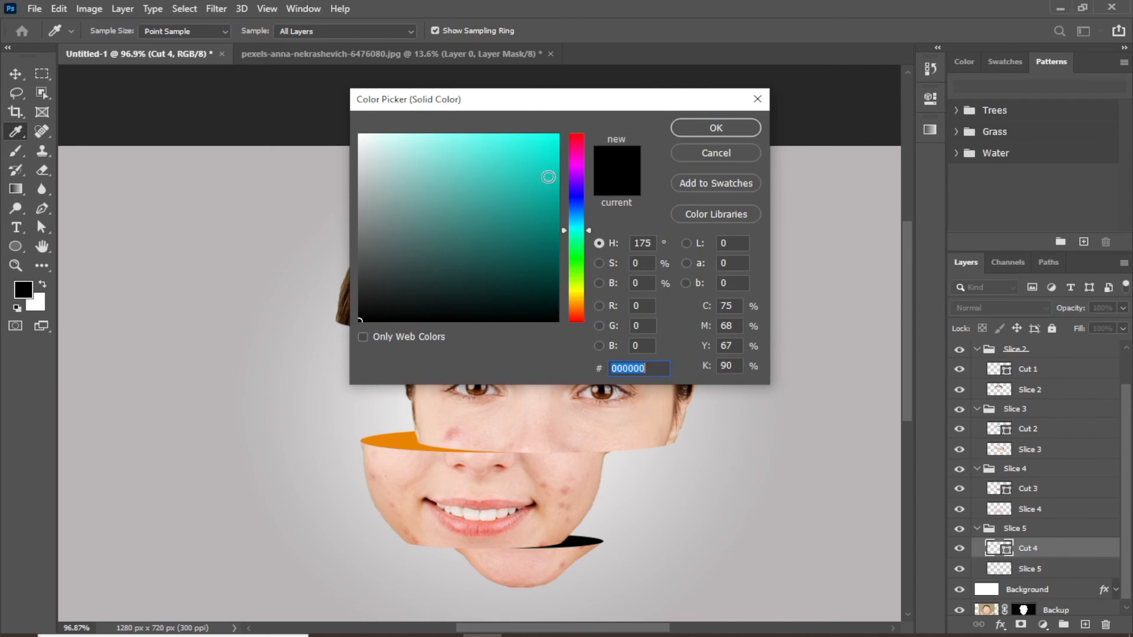
{"action": "left_click", "coordinate": [548, 172]}
{"action": "left_click", "coordinate": [716, 128]}
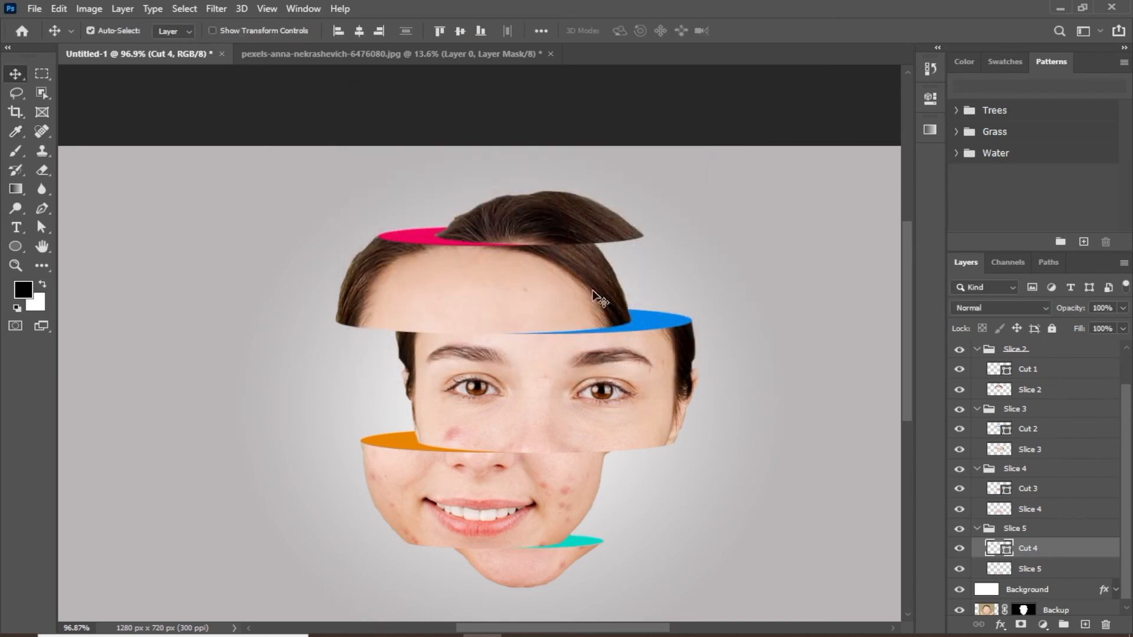
{"action": "scroll", "coordinate": [624, 290], "scroll_direction": "down", "scroll_amount": 2}
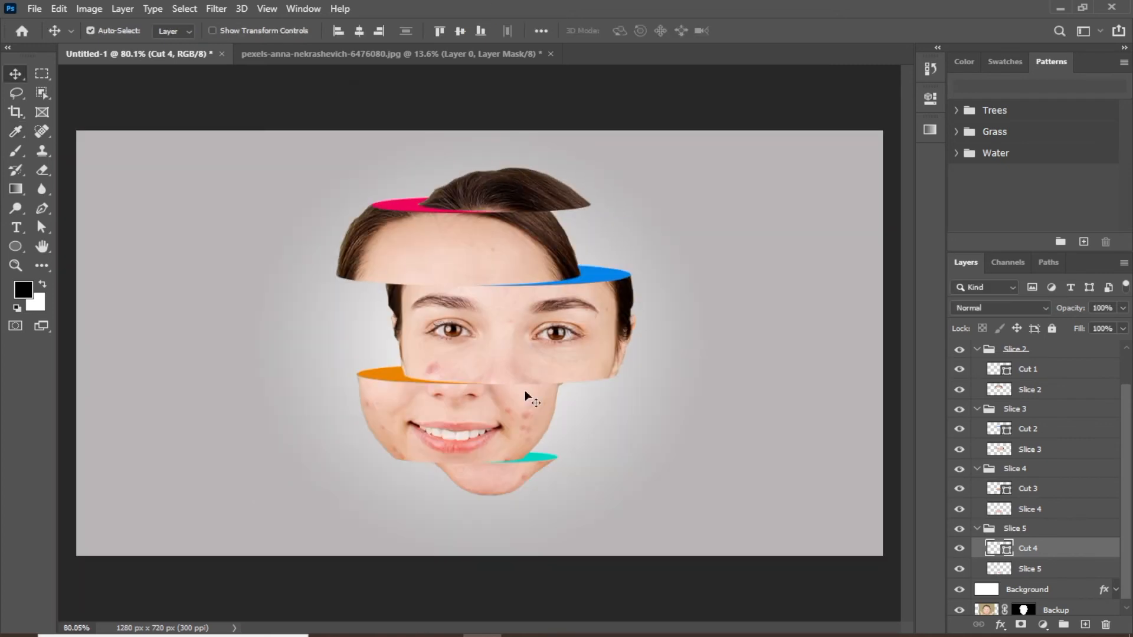
Step: Collapse the Slice 2, Slice 3, Slice 4 and Slice 5 groups
{"action": "left_click", "coordinate": [976, 528]}
{"action": "left_click", "coordinate": [976, 451]}
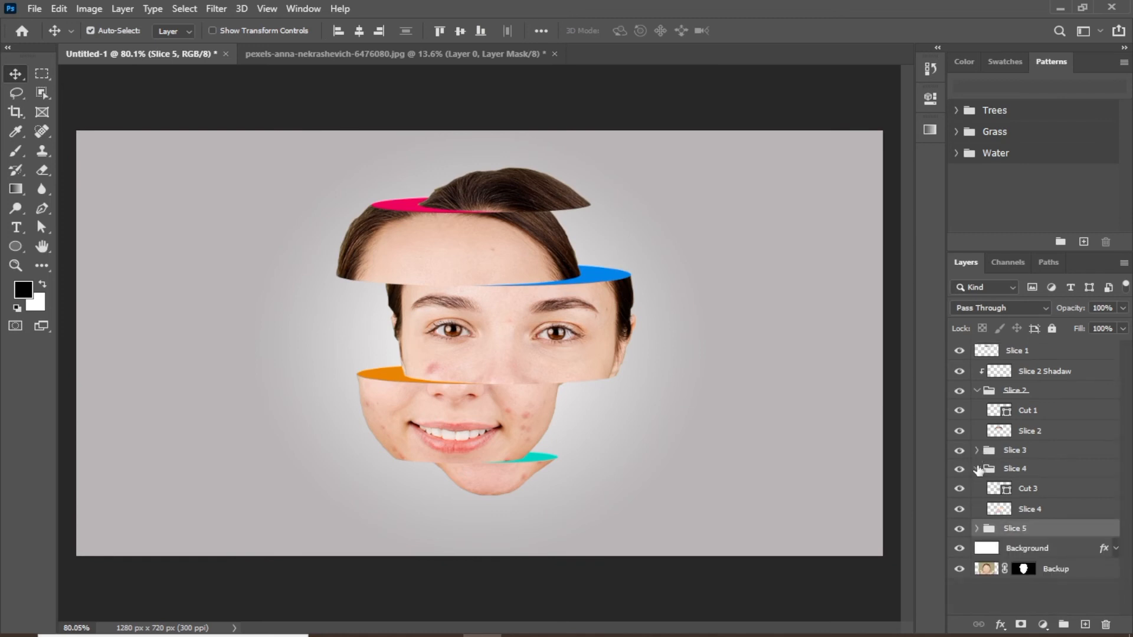
{"action": "left_click", "coordinate": [977, 469]}
{"action": "left_click", "coordinate": [976, 391]}
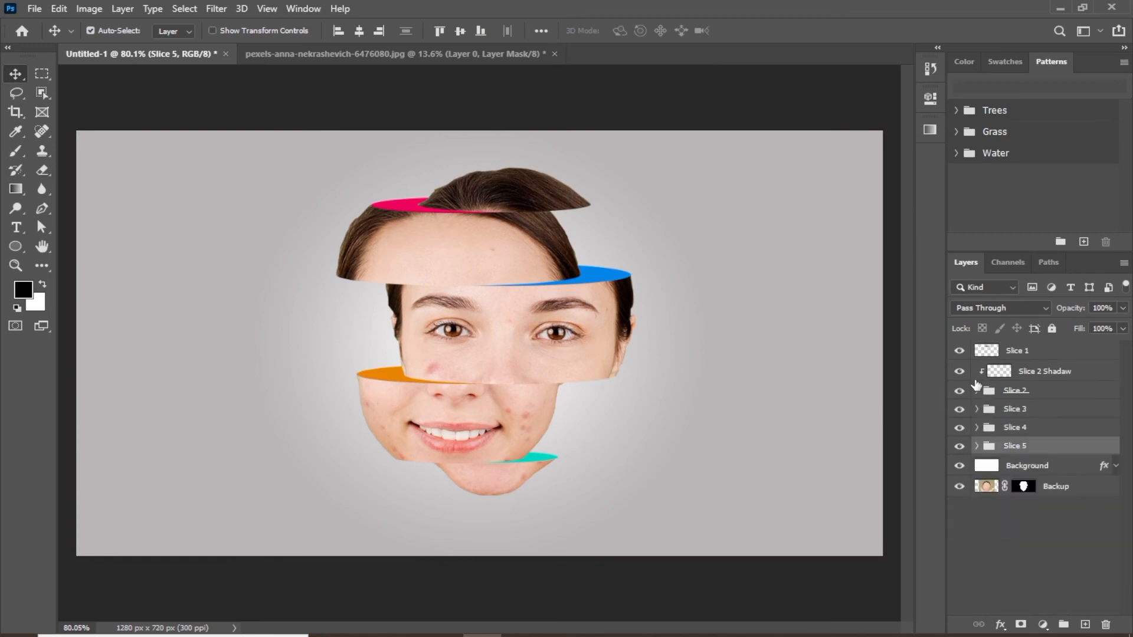
Step: Paint a soft black brush shadow beneath the hair slice on the Slice 2 Shadaw layer and set the layer's opacity to 65%
{"action": "left_click", "coordinate": [1031, 372]}
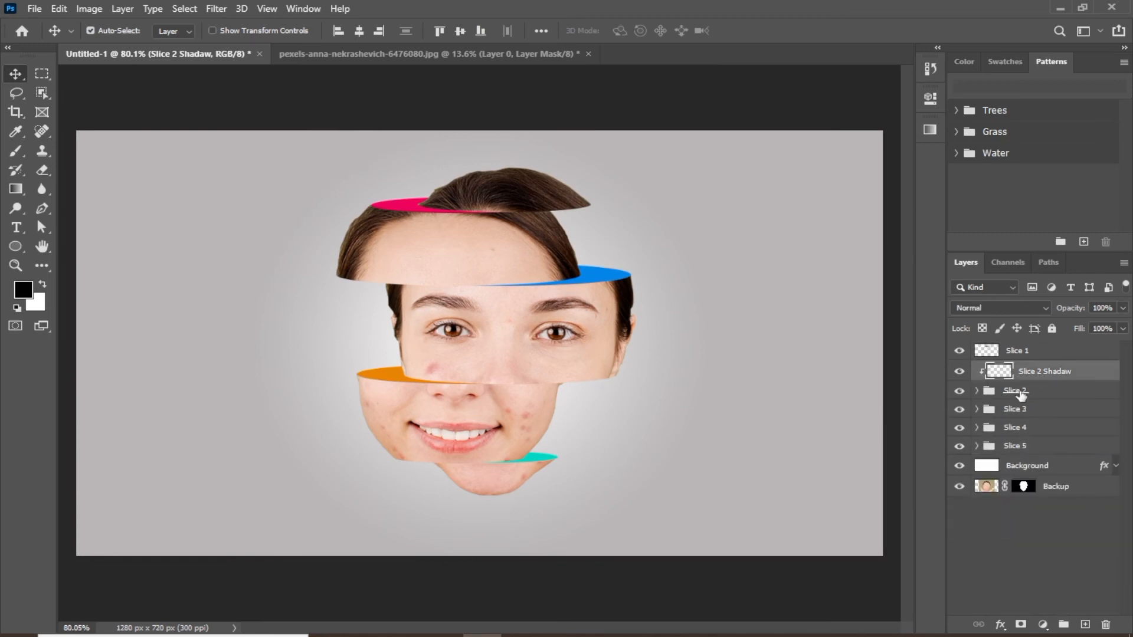
{"action": "left_click", "coordinate": [16, 151]}
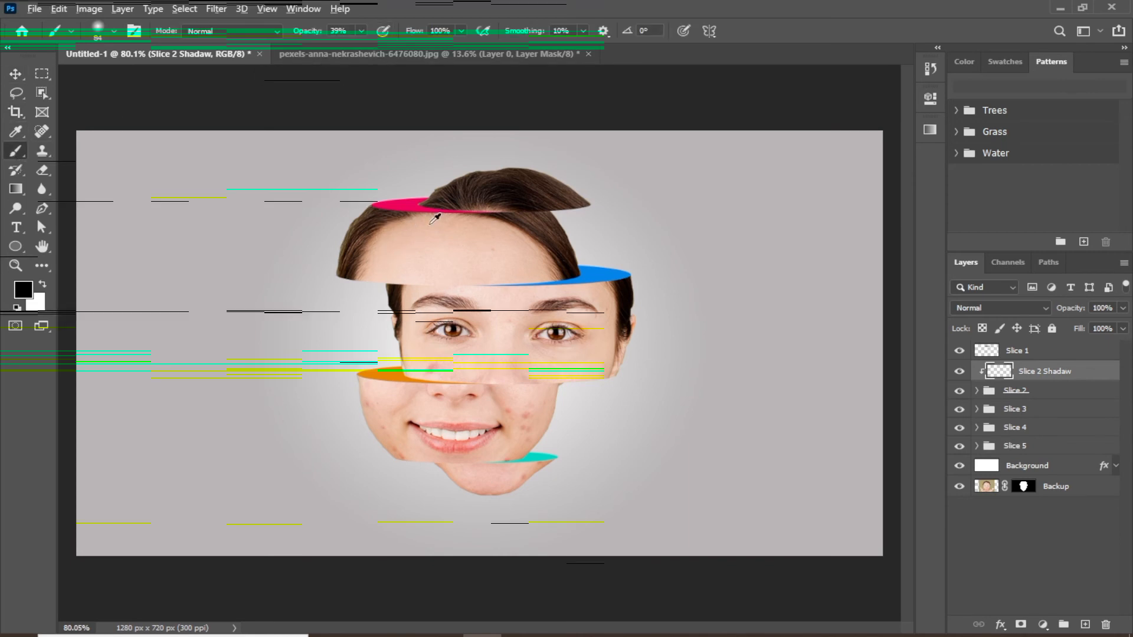
{"action": "scroll", "coordinate": [431, 218], "scroll_direction": "up", "scroll_amount": 5}
{"action": "mouse_move", "coordinate": [456, 206]}
{"action": "left_mouse_down"}
{"action": "mouse_move", "coordinate": [387, 300]}
{"action": "mouse_move", "coordinate": [596, 299]}
{"action": "left_mouse_up"}
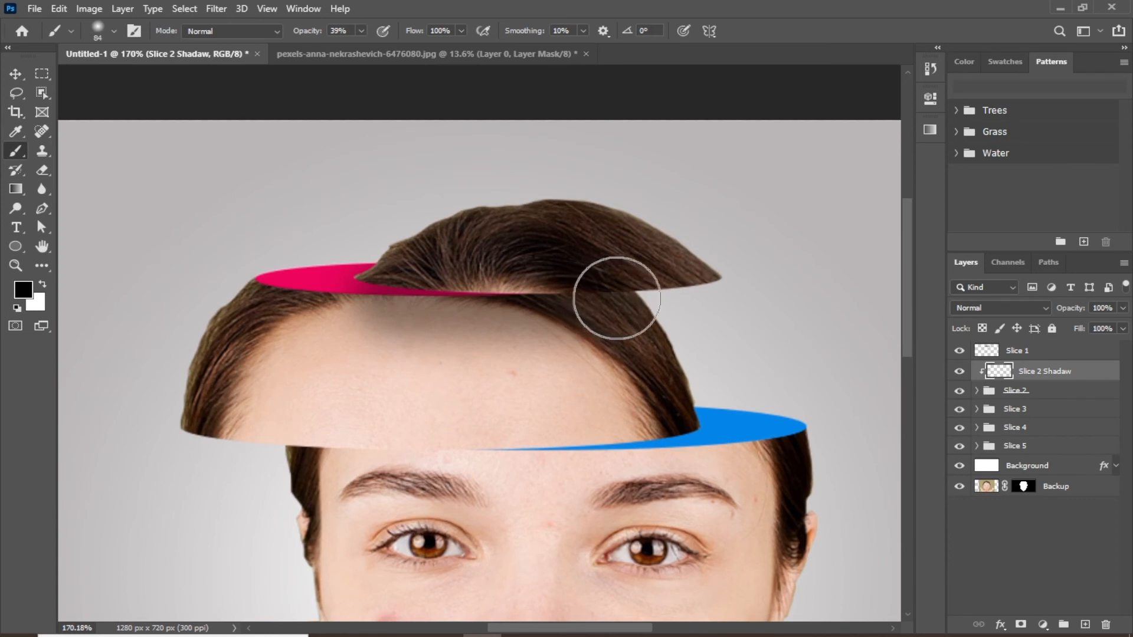
{"action": "mouse_move", "coordinate": [468, 311]}
{"action": "left_mouse_down"}
{"action": "mouse_move", "coordinate": [385, 304]}
{"action": "mouse_move", "coordinate": [651, 301]}
{"action": "mouse_move", "coordinate": [628, 302]}
{"action": "mouse_move", "coordinate": [595, 338]}
{"action": "mouse_move", "coordinate": [431, 347]}
{"action": "mouse_move", "coordinate": [633, 347]}
{"action": "mouse_move", "coordinate": [620, 380]}
{"action": "mouse_move", "coordinate": [450, 372]}
{"action": "mouse_move", "coordinate": [672, 374]}
{"action": "mouse_move", "coordinate": [518, 367]}
{"action": "left_mouse_up"}
{"action": "scroll", "coordinate": [518, 366], "scroll_direction": "down", "scroll_amount": 3}
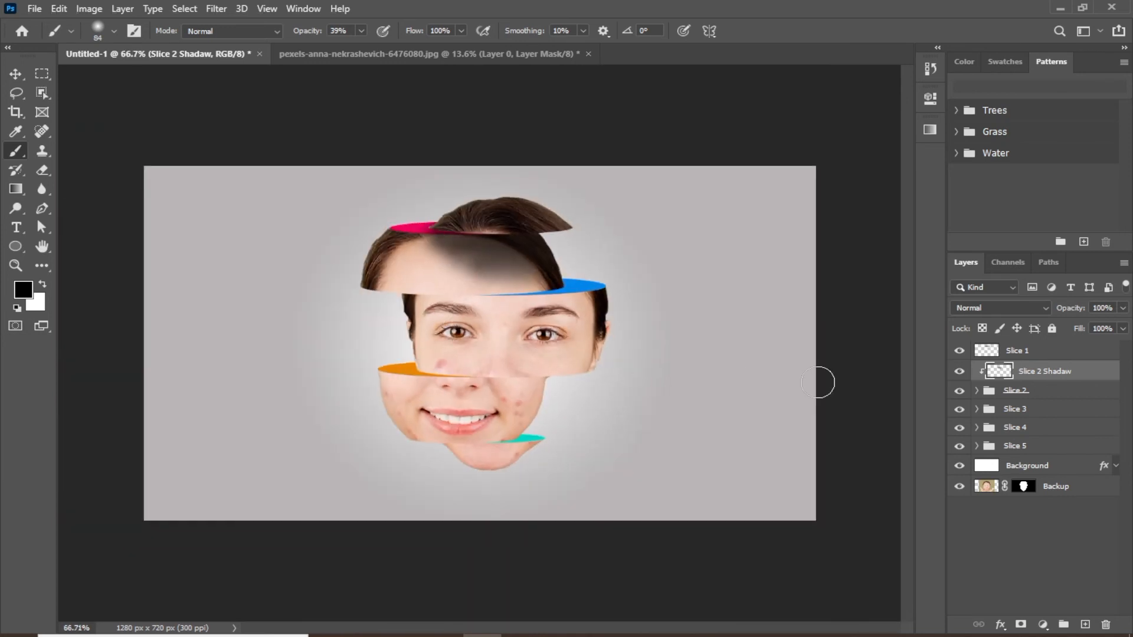
{"action": "scroll", "coordinate": [487, 319], "scroll_direction": "up", "scroll_amount": 2}
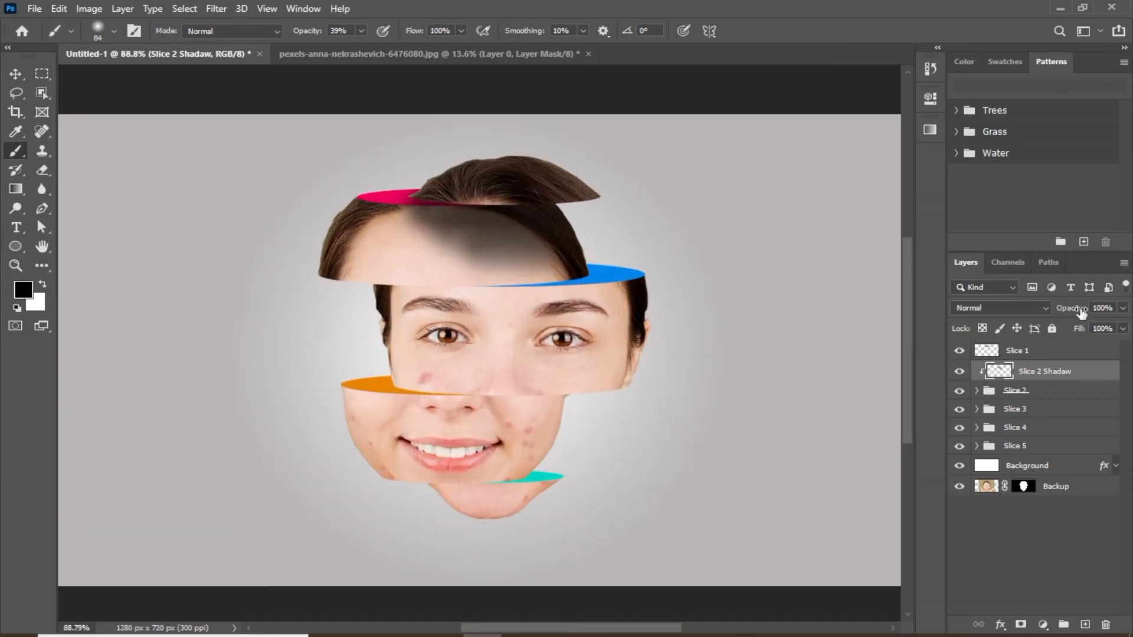
{"action": "mouse_move", "coordinate": [1074, 309]}
{"action": "left_mouse_down"}
{"action": "mouse_move", "coordinate": [1062, 311]}
{"action": "mouse_move", "coordinate": [1075, 310]}
{"action": "left_mouse_up"}
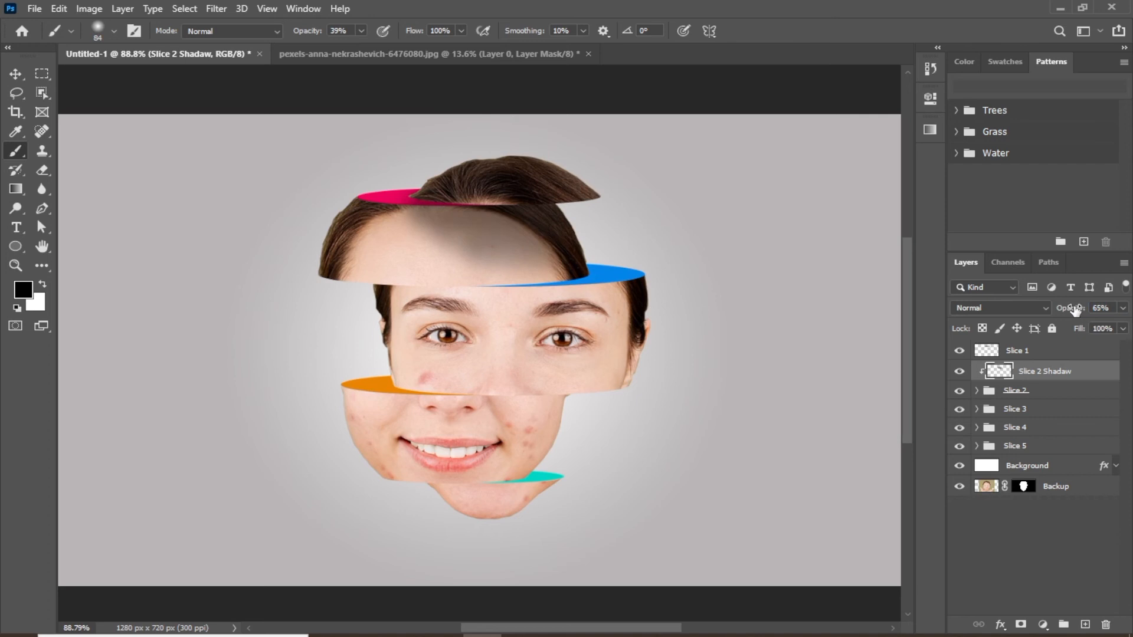
{"action": "left_click", "coordinate": [18, 75]}
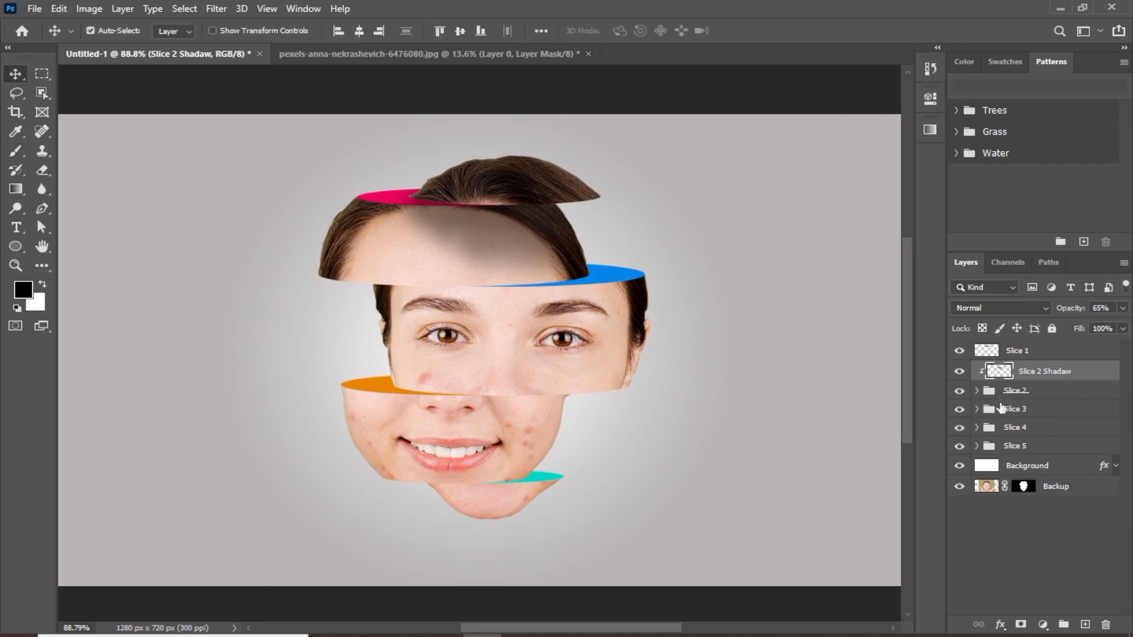
Step: Add a layer above the Slice 3 group, name it "Slice 3 Shadaw" and clip it to that group
{"action": "left_click", "coordinate": [1001, 414]}
{"action": "left_click", "coordinate": [1082, 624]}
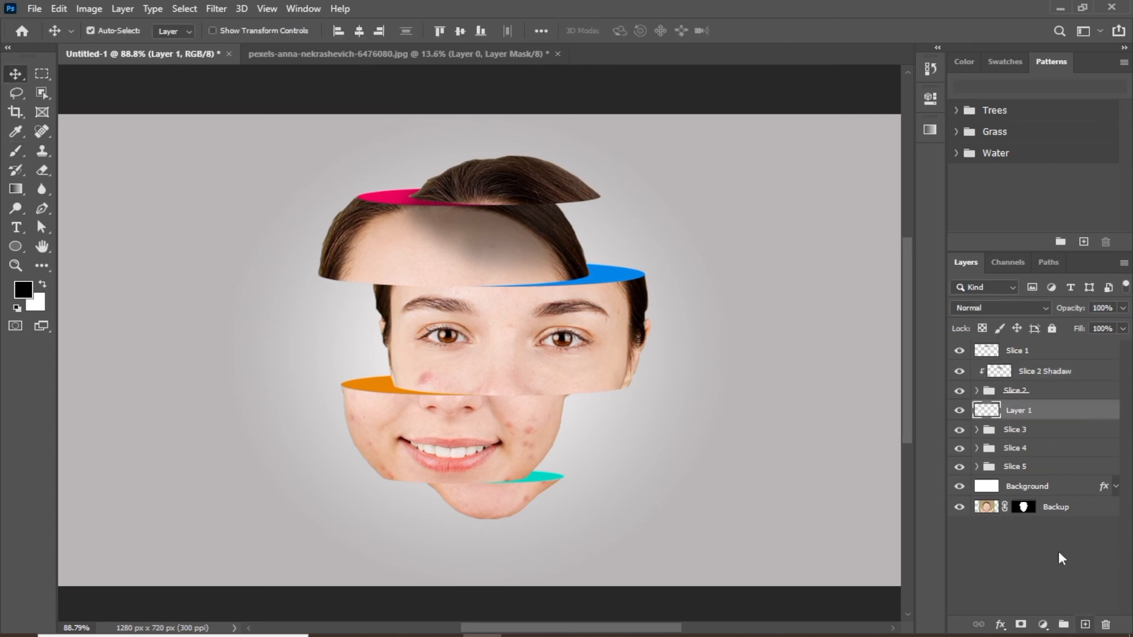
{"action": "double_click", "coordinate": [1021, 412]}
{"action": "type", "text": "S"}
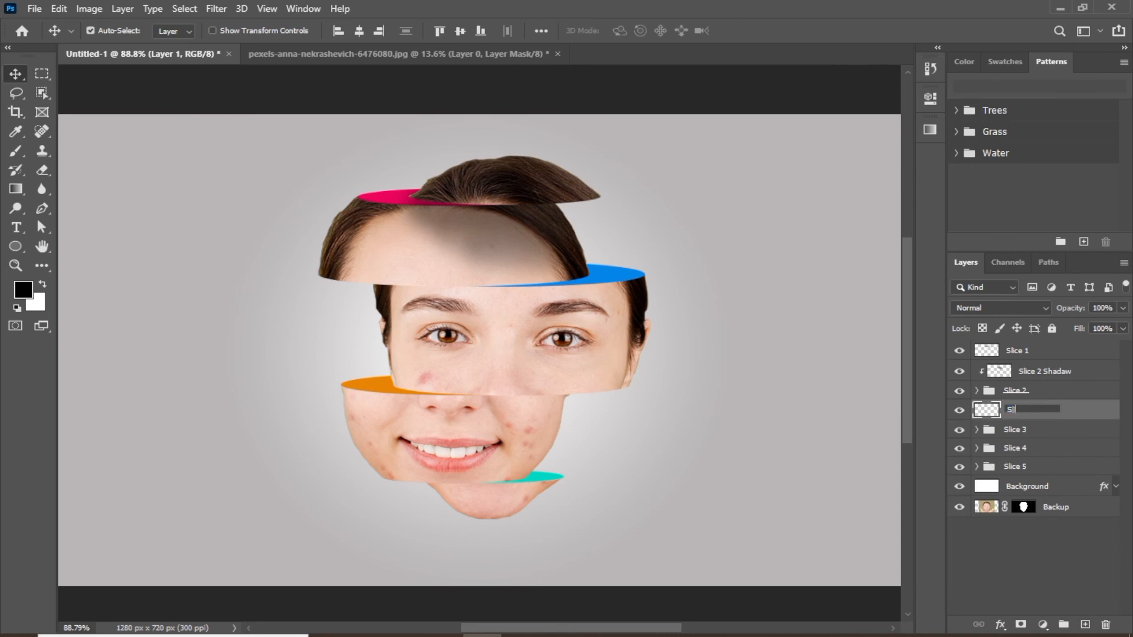
{"action": "type", "text": "lice 3 Shadow"}
{"action": "key", "text": "Return"}
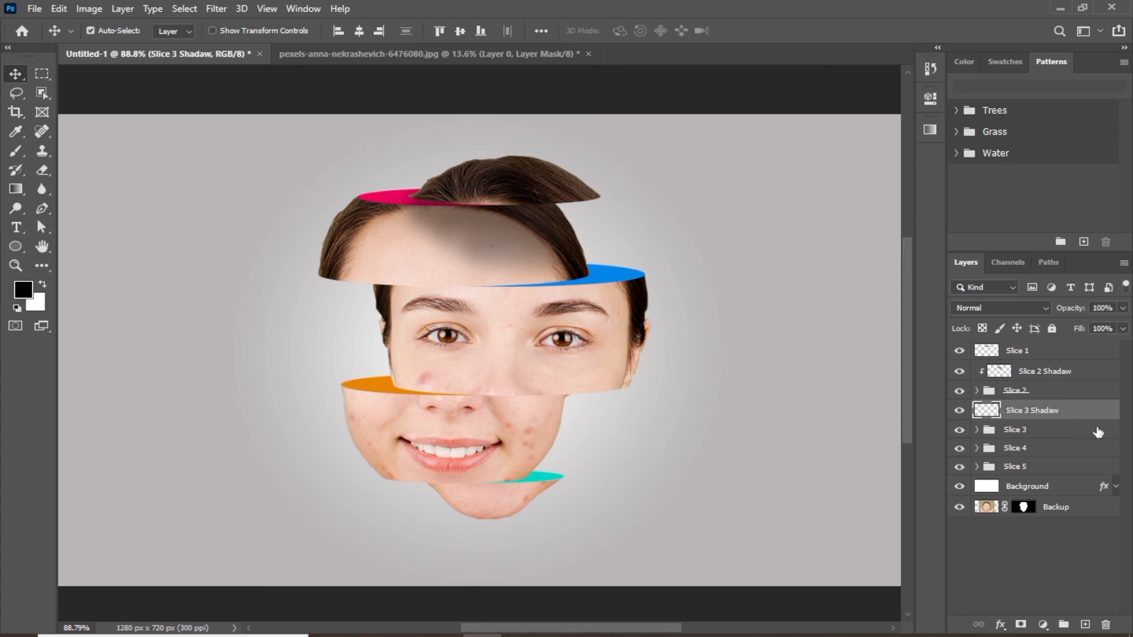
{"action": "right_click", "coordinate": [1050, 413]}
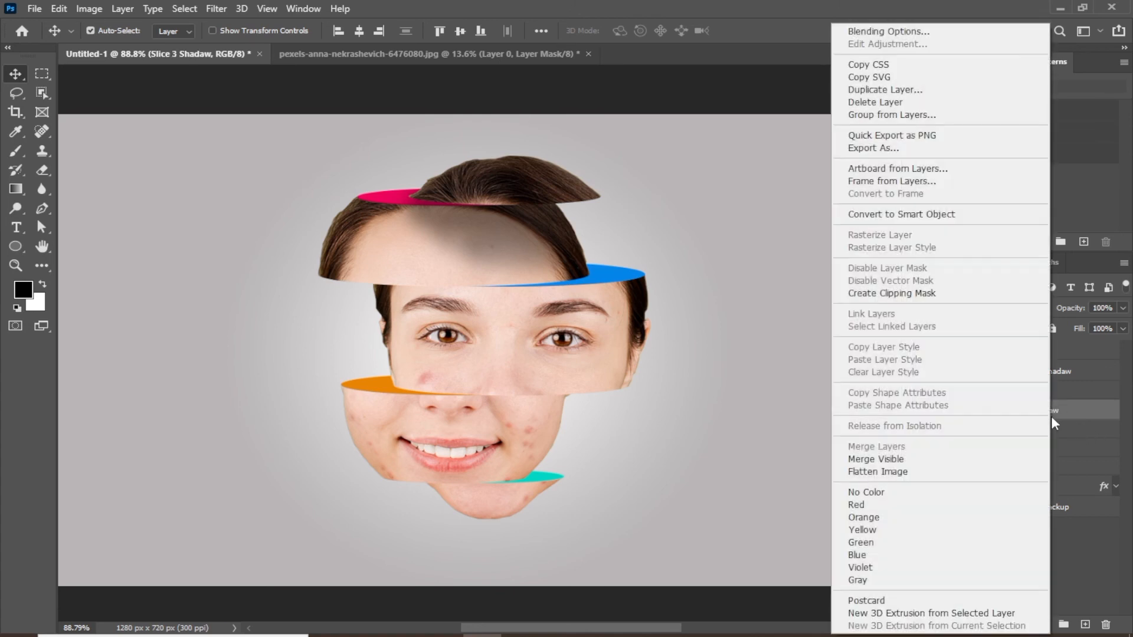
{"action": "left_click", "coordinate": [879, 293]}
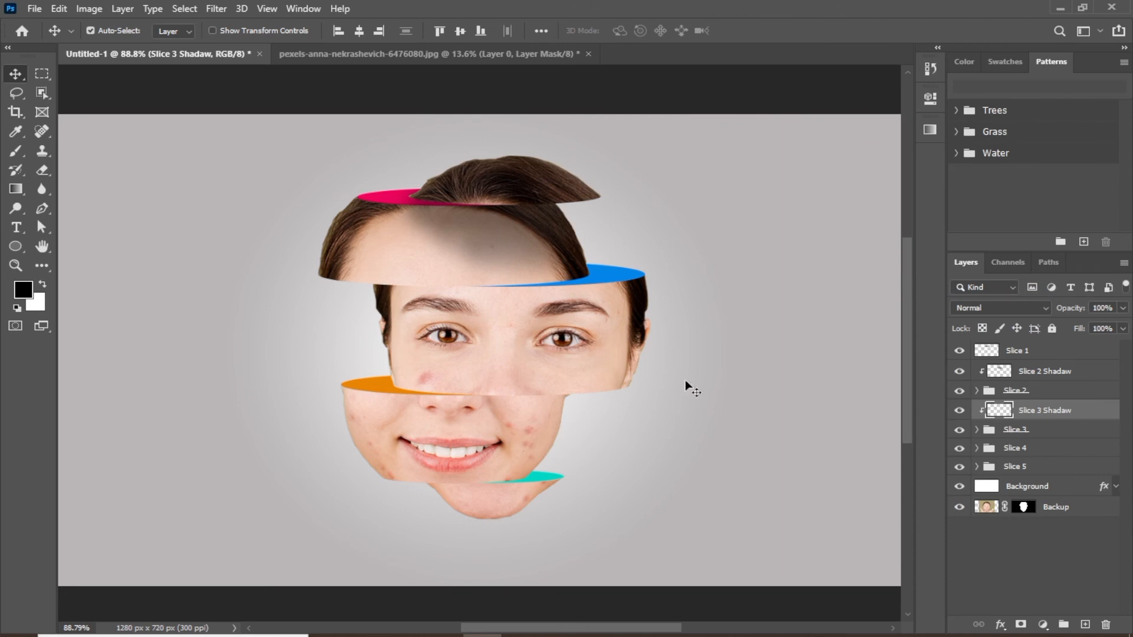
Step: Paint a soft black shadow on the Slice 3 Shadaw layer across the brow, beneath the forehead slice, at 39% brush opacity
{"action": "left_click", "coordinate": [22, 153]}
{"action": "scroll", "coordinate": [501, 289], "scroll_direction": "up", "scroll_amount": 3}
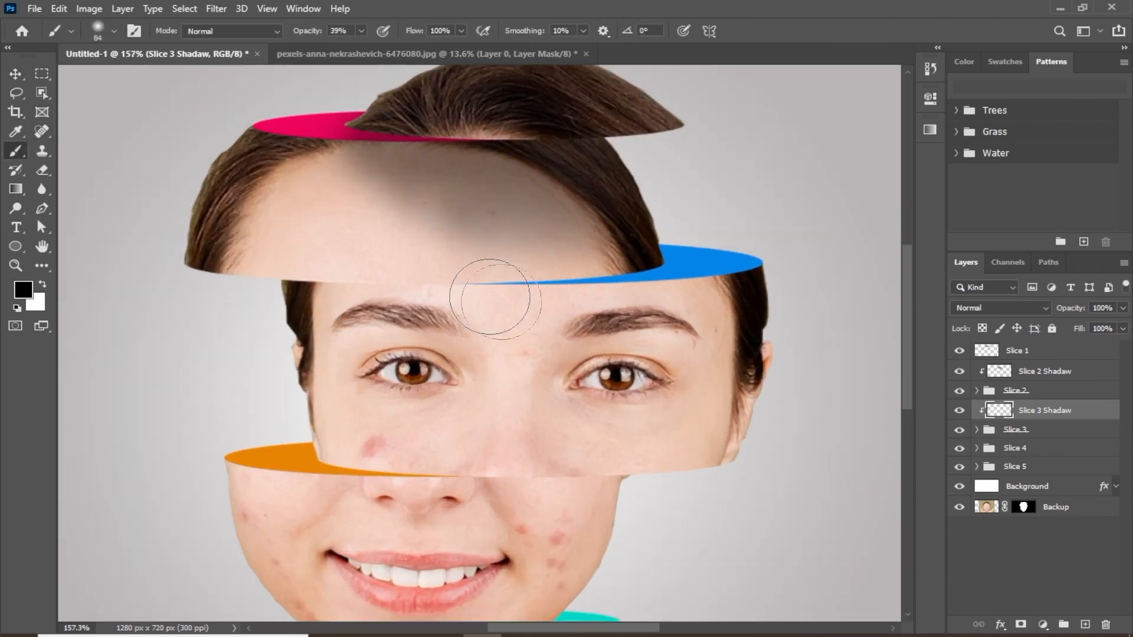
{"action": "left_click_drag", "start_coordinate": [648, 284], "coordinate": [295, 298]}
{"action": "mouse_move", "coordinate": [468, 298]}
{"action": "left_mouse_down"}
{"action": "mouse_move", "coordinate": [429, 319]}
{"action": "mouse_move", "coordinate": [342, 325]}
{"action": "left_mouse_up"}
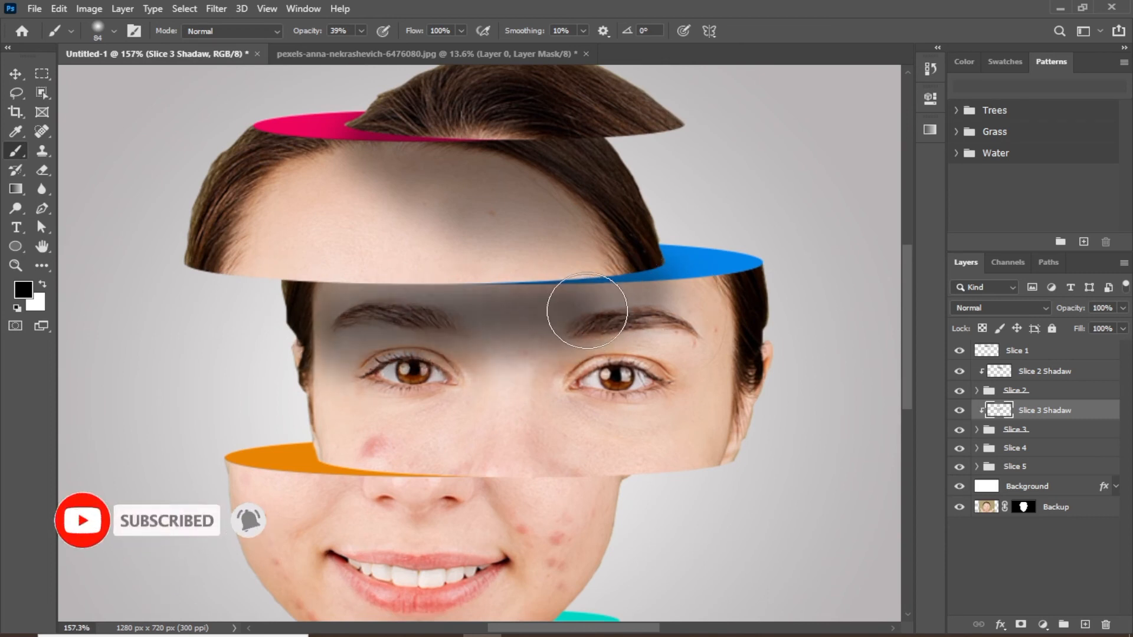
{"action": "scroll", "coordinate": [363, 323], "scroll_direction": "down", "scroll_amount": 3}
{"action": "left_click_drag", "start_coordinate": [353, 324], "coordinate": [345, 343]}
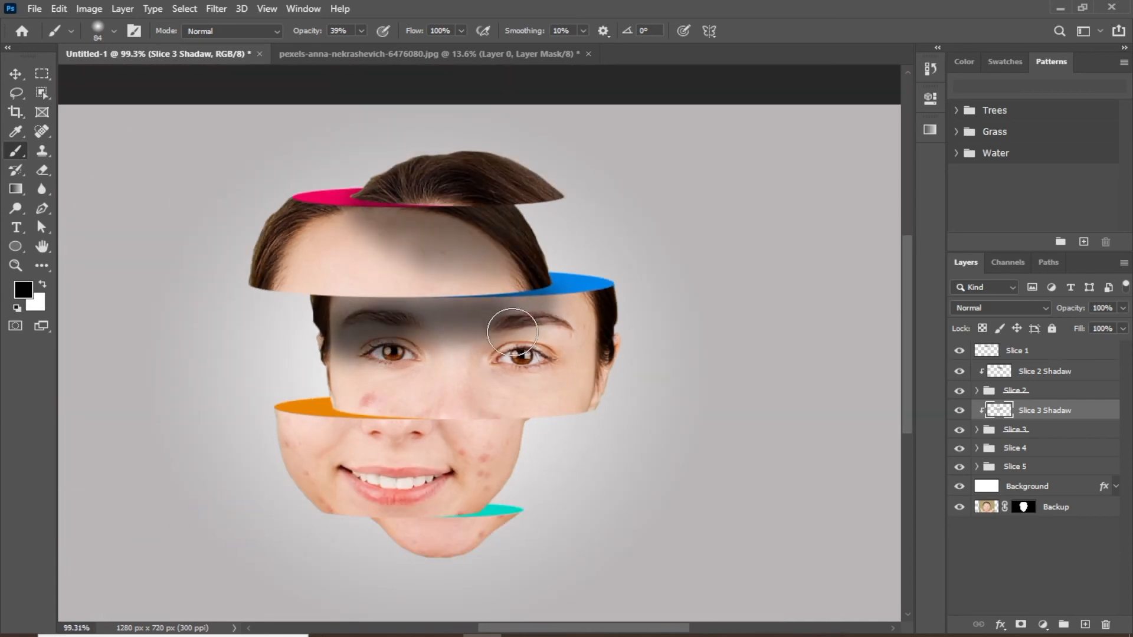
{"action": "key", "text": "ctrl+z"}
{"action": "mouse_move", "coordinate": [346, 326]}
{"action": "left_mouse_down"}
{"action": "mouse_move", "coordinate": [559, 287]}
{"action": "mouse_move", "coordinate": [541, 293]}
{"action": "left_mouse_up"}
{"action": "key", "text": "ctrl+z"}
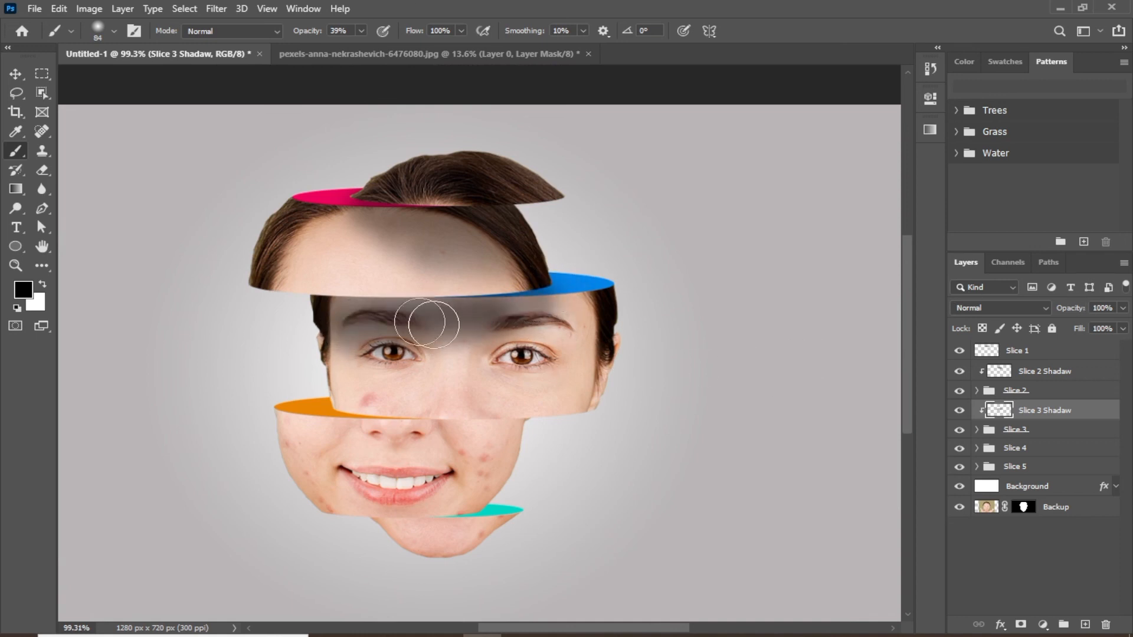
Step: Add a layer above the Slice 4 group, name it "Slice 4 Shadaw" and clip it to that group
{"action": "scroll", "coordinate": [430, 321], "scroll_direction": "down", "scroll_amount": 2}
{"action": "scroll", "coordinate": [513, 333], "scroll_direction": "up", "scroll_amount": 1}
{"action": "left_click", "coordinate": [16, 74]}
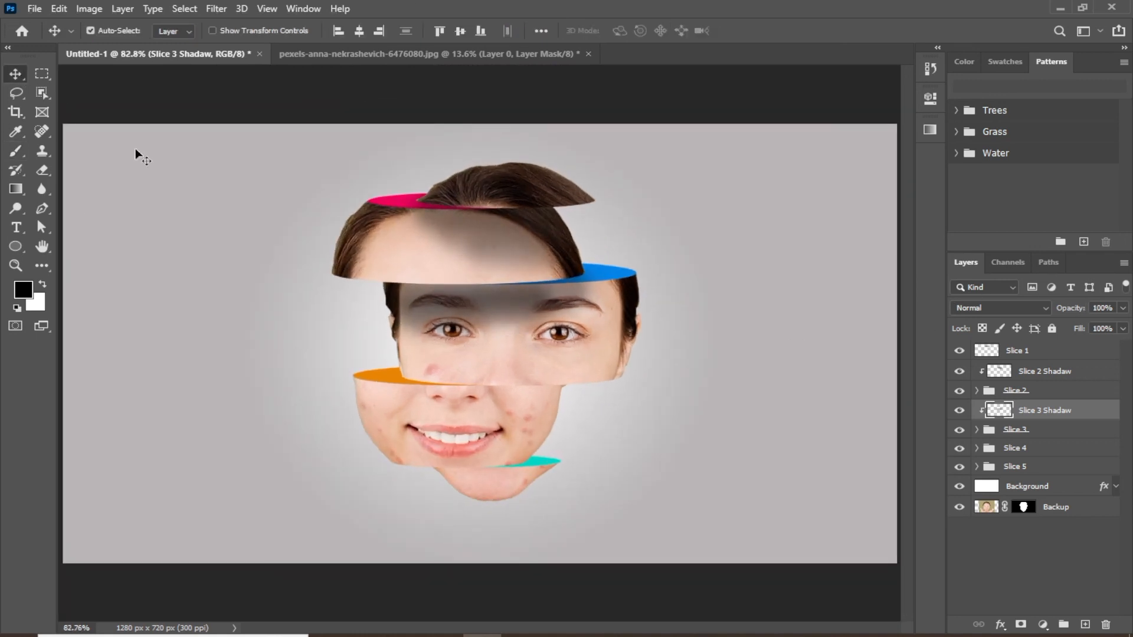
{"action": "left_click", "coordinate": [1020, 447]}
{"action": "left_click", "coordinate": [1086, 625]}
{"action": "double_click", "coordinate": [1017, 449]}
{"action": "type", "text": "Slice 4 Shad"}
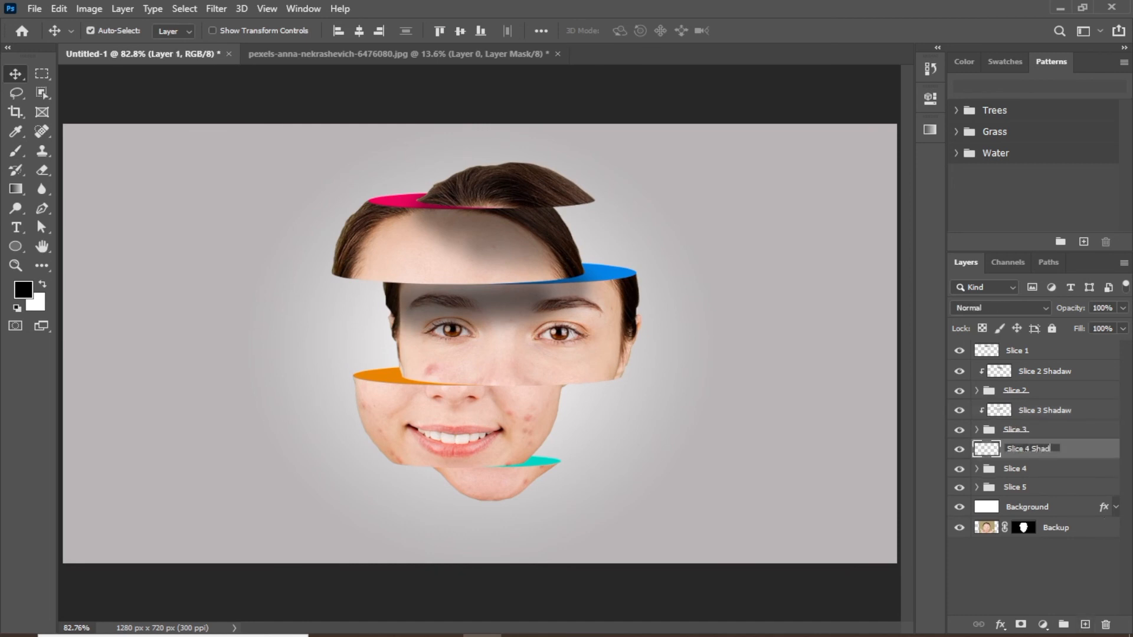
{"action": "type", "text": "aw"}
{"action": "right_click", "coordinate": [1054, 450]}
{"action": "left_click", "coordinate": [865, 296]}
Step: Paint a soft black shadow beneath the eye slice on the Slice 4 Shadaw layer and lower the layer's opacity
{"action": "left_click", "coordinate": [16, 152]}
{"action": "scroll", "coordinate": [431, 360], "scroll_direction": "up", "scroll_amount": 7}
{"action": "mouse_move", "coordinate": [417, 405]}
{"action": "left_mouse_down"}
{"action": "mouse_move", "coordinate": [646, 404]}
{"action": "mouse_move", "coordinate": [650, 453]}
{"action": "mouse_move", "coordinate": [403, 449]}
{"action": "mouse_move", "coordinate": [661, 481]}
{"action": "left_mouse_up"}
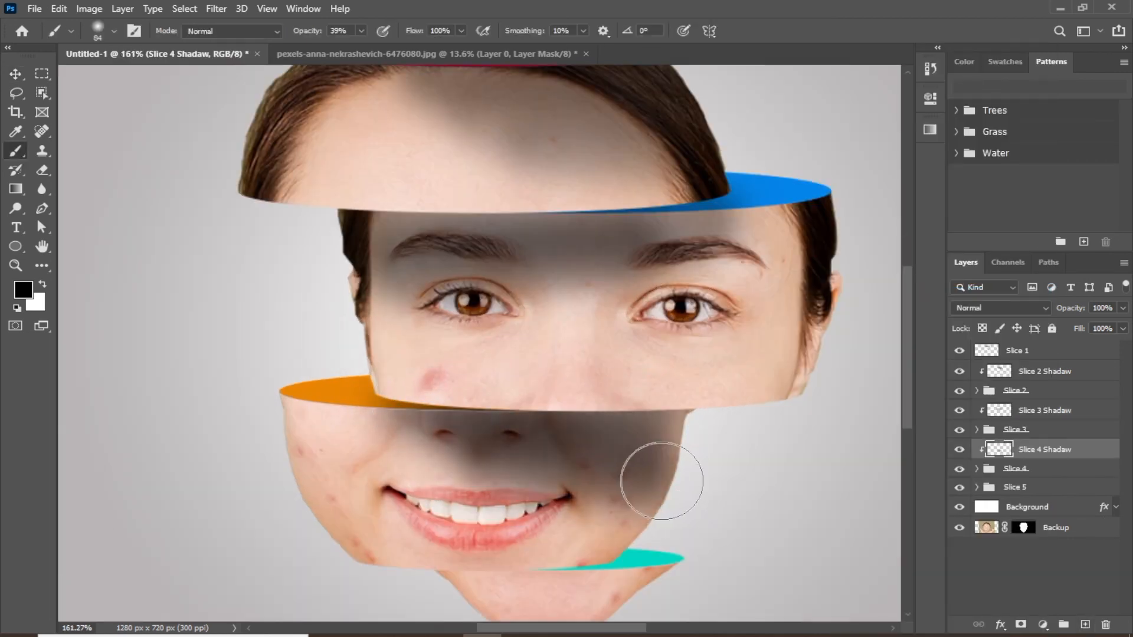
{"action": "scroll", "coordinate": [661, 481], "scroll_direction": "down", "scroll_amount": 8}
{"action": "left_click_drag", "start_coordinate": [1081, 308], "coordinate": [1067, 310]}
Step: Add a layer above the Slice 5 group, name it "Slice 5 Shadaw" and clip it to that group
{"action": "scroll", "coordinate": [495, 443], "scroll_direction": "up", "scroll_amount": 6}
{"action": "left_click", "coordinate": [1019, 488]}
{"action": "left_click", "coordinate": [1086, 625]}
{"action": "double_click", "coordinate": [1017, 488]}
{"action": "type", "text": "Slice 5 Sh"}
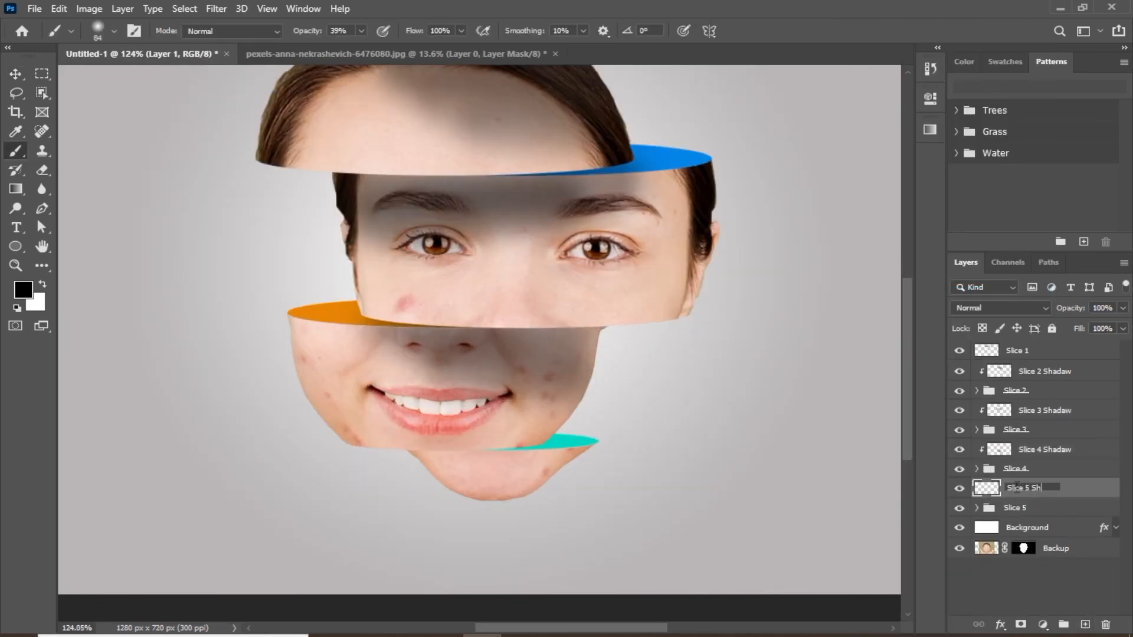
{"action": "type", "text": "adaw"}
{"action": "key", "text": "Return"}
{"action": "right_click", "coordinate": [1048, 488]}
{"action": "left_click", "coordinate": [865, 296]}
Step: Paint a soft black shadow over the upper chin on the Slice 5 Shadaw layer and set the layer's opacity to 77%
{"action": "scroll", "coordinate": [539, 407], "scroll_direction": "up", "scroll_amount": 4}
{"action": "left_click_drag", "start_coordinate": [546, 381], "coordinate": [405, 383]}
{"action": "scroll", "coordinate": [479, 349], "scroll_direction": "down", "scroll_amount": 3}
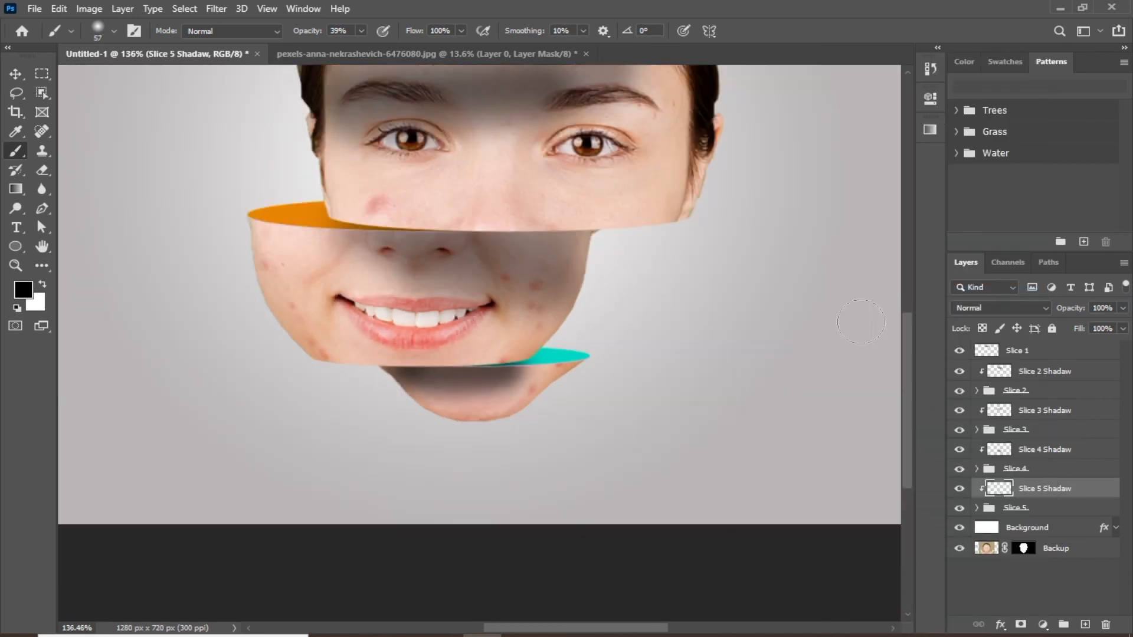
{"action": "left_click_drag", "start_coordinate": [1072, 308], "coordinate": [1060, 310]}
{"action": "key", "text": "v"}
{"action": "scroll", "coordinate": [468, 348], "scroll_direction": "down", "scroll_amount": 7}
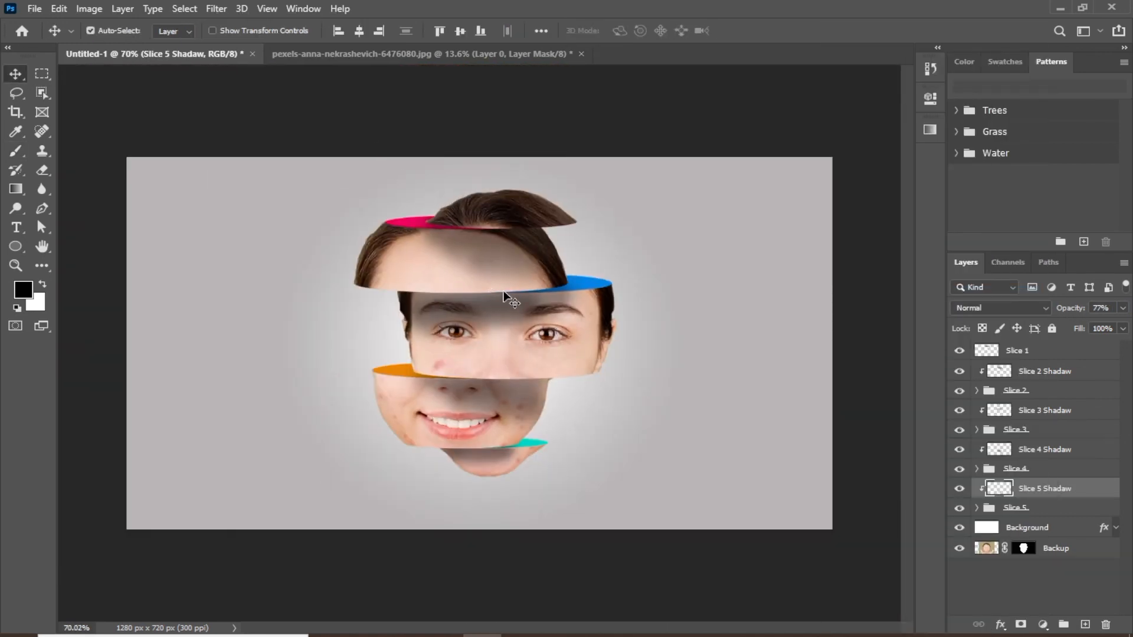
{"action": "scroll", "coordinate": [524, 324], "scroll_direction": "up", "scroll_amount": 1}
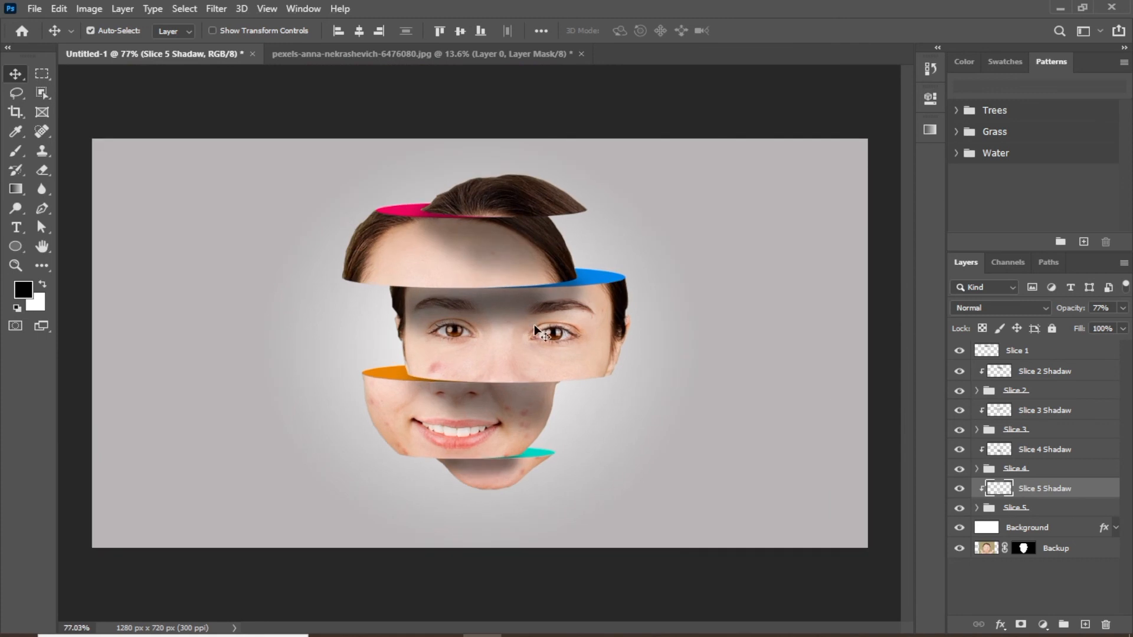
Step: Add a Curves adjustment above all layers with a gentle S-curve, raising the highlights and lowering the shadows, and compare before and after
{"action": "left_click", "coordinate": [1026, 593]}
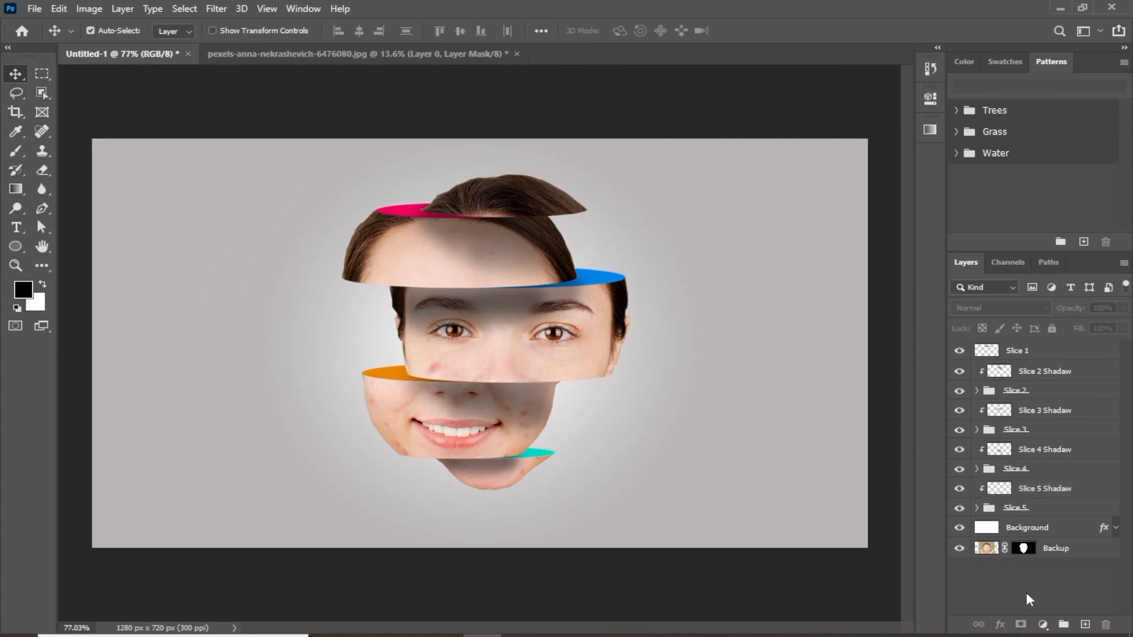
{"action": "left_click", "coordinate": [1043, 625]}
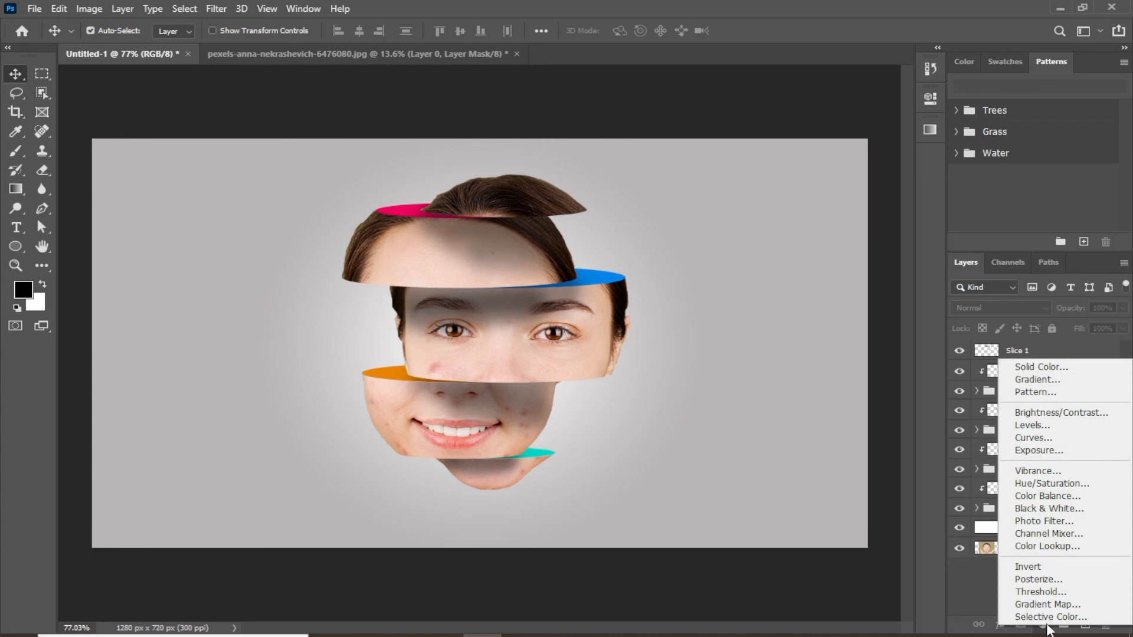
{"action": "left_click", "coordinate": [1042, 438]}
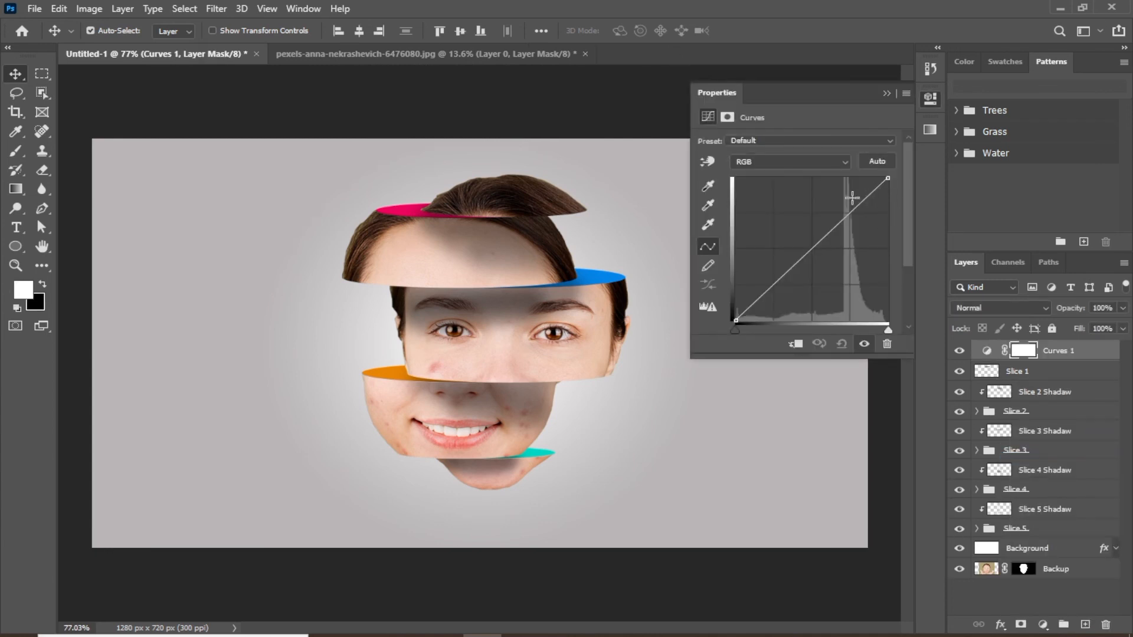
{"action": "left_click_drag", "start_coordinate": [850, 212], "coordinate": [846, 207]}
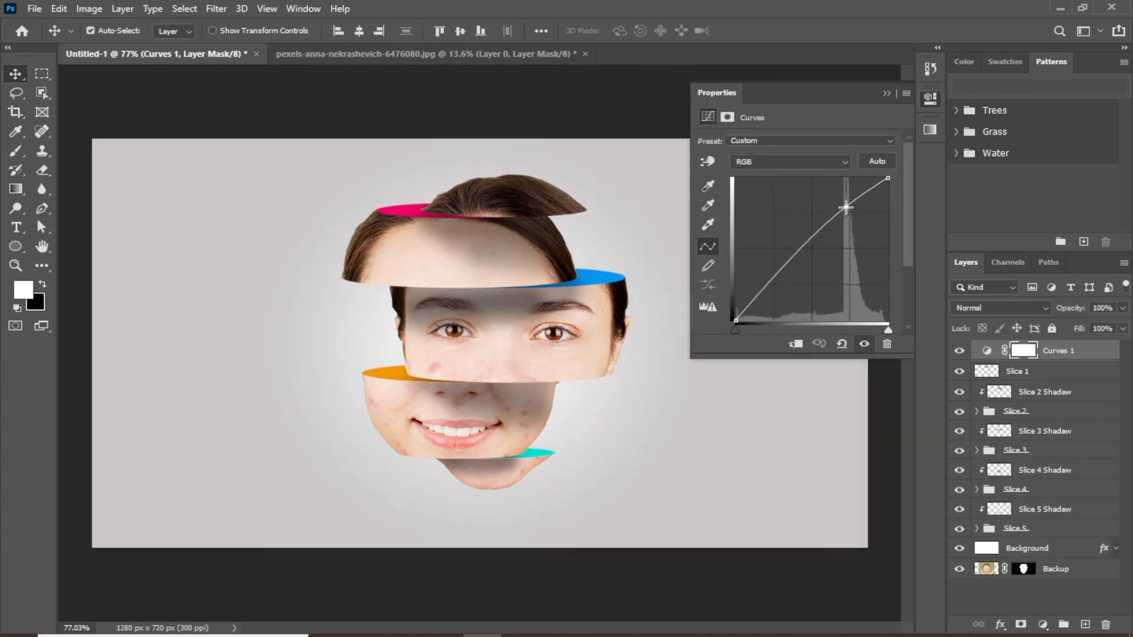
{"action": "left_click_drag", "start_coordinate": [770, 285], "coordinate": [777, 289]}
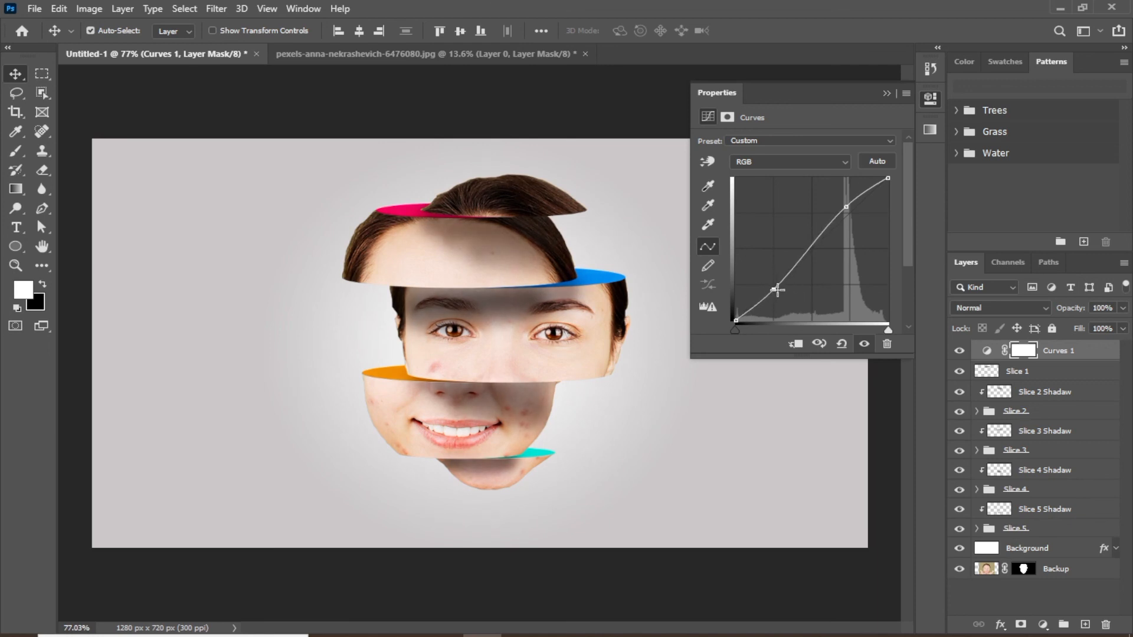
{"action": "left_click", "coordinate": [886, 94]}
{"action": "left_click", "coordinate": [957, 348]}
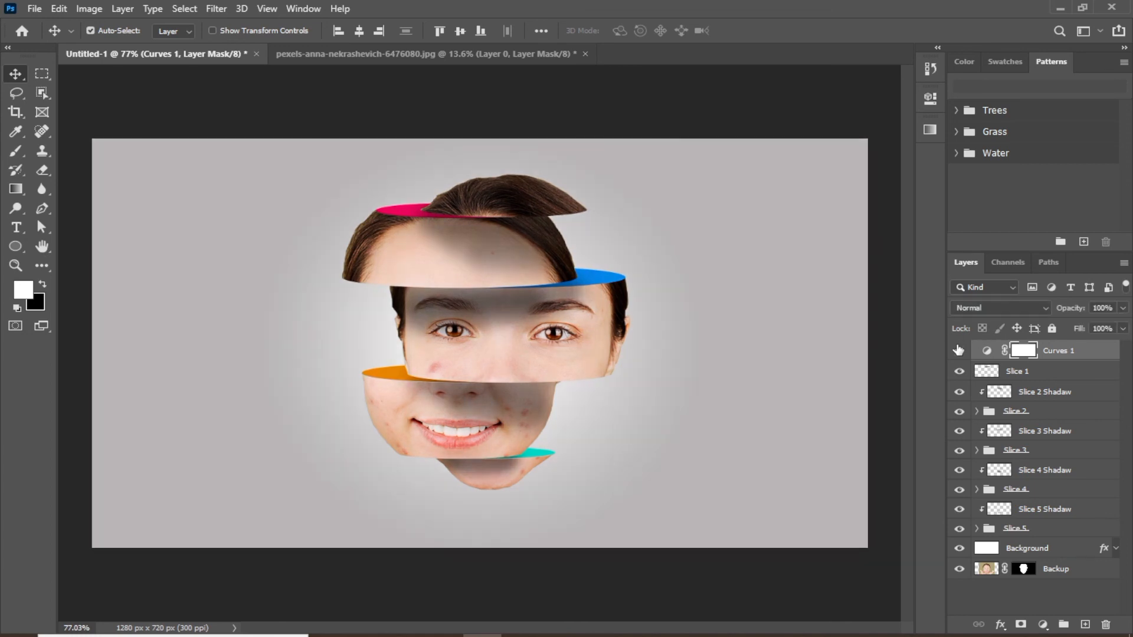
{"action": "left_click", "coordinate": [957, 349]}
{"action": "left_click", "coordinate": [1104, 594]}
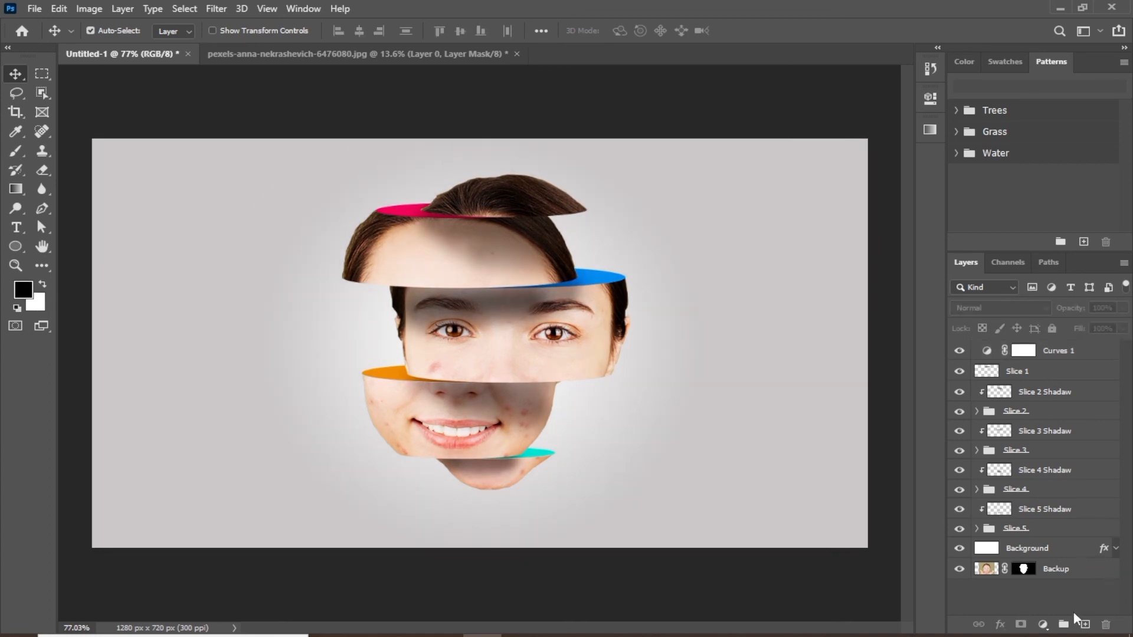
Step: Add a Gradient Map adjustment layer, then replace it with a fill layer using the violet-to-orange gradient preset
{"action": "left_click", "coordinate": [1044, 622]}
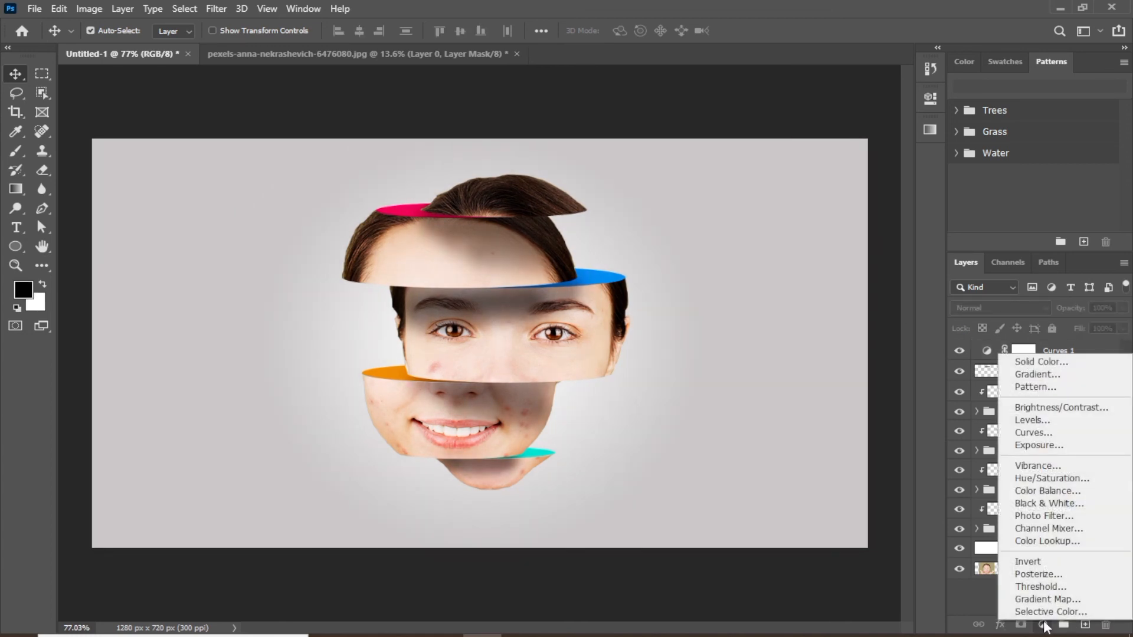
{"action": "left_click", "coordinate": [1032, 599]}
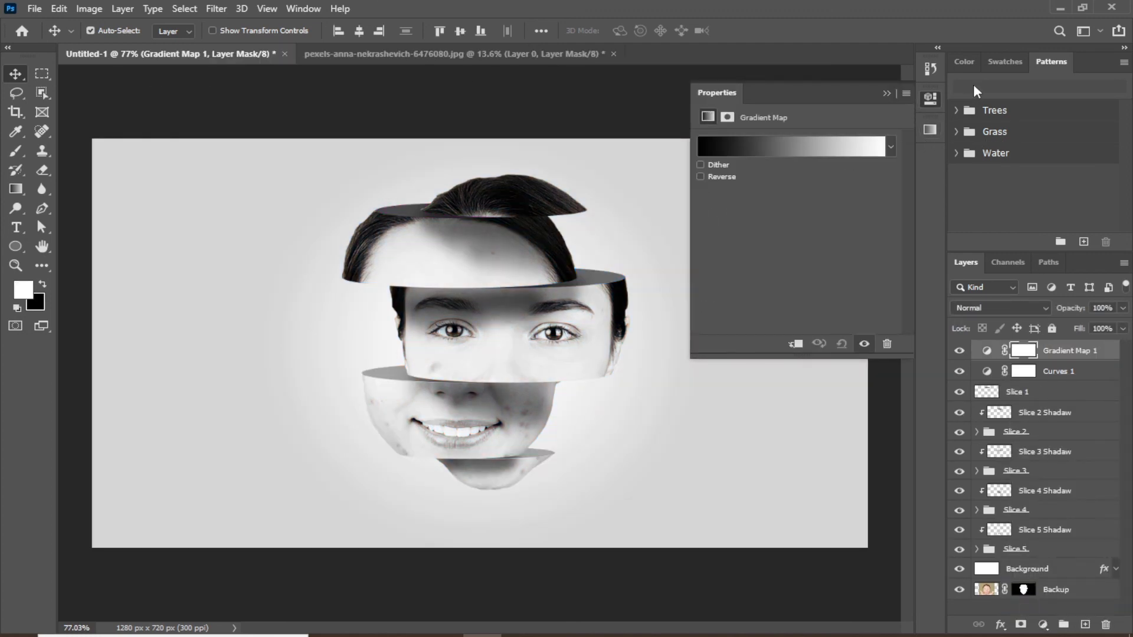
{"action": "left_click", "coordinate": [930, 127]}
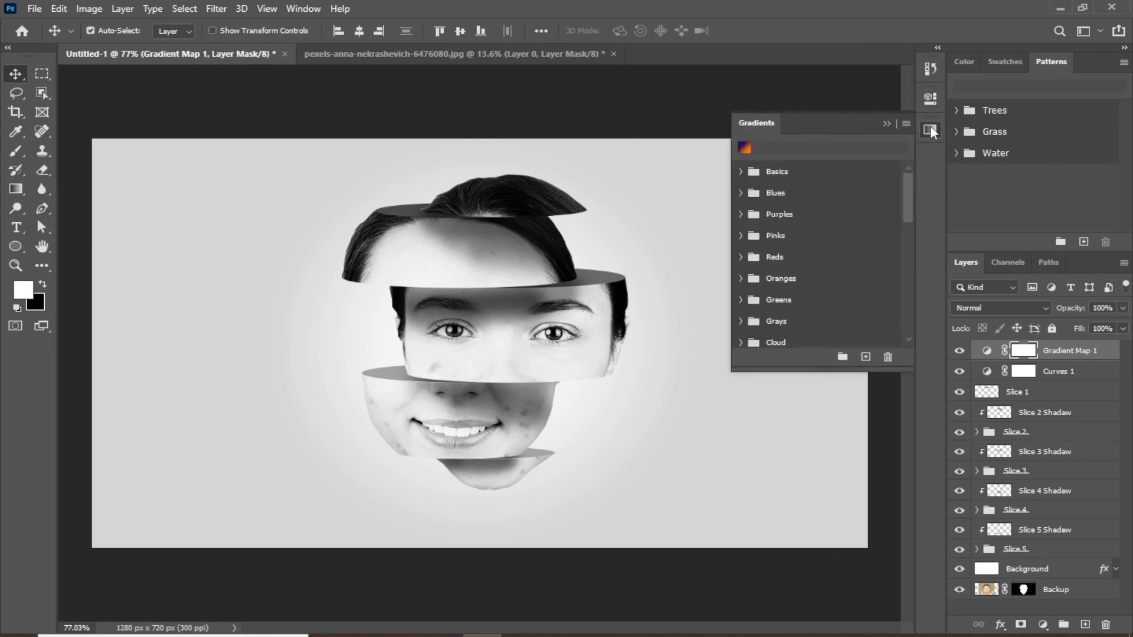
{"action": "left_click", "coordinate": [746, 150]}
{"action": "left_click_drag", "start_coordinate": [1057, 381], "coordinate": [1107, 625]}
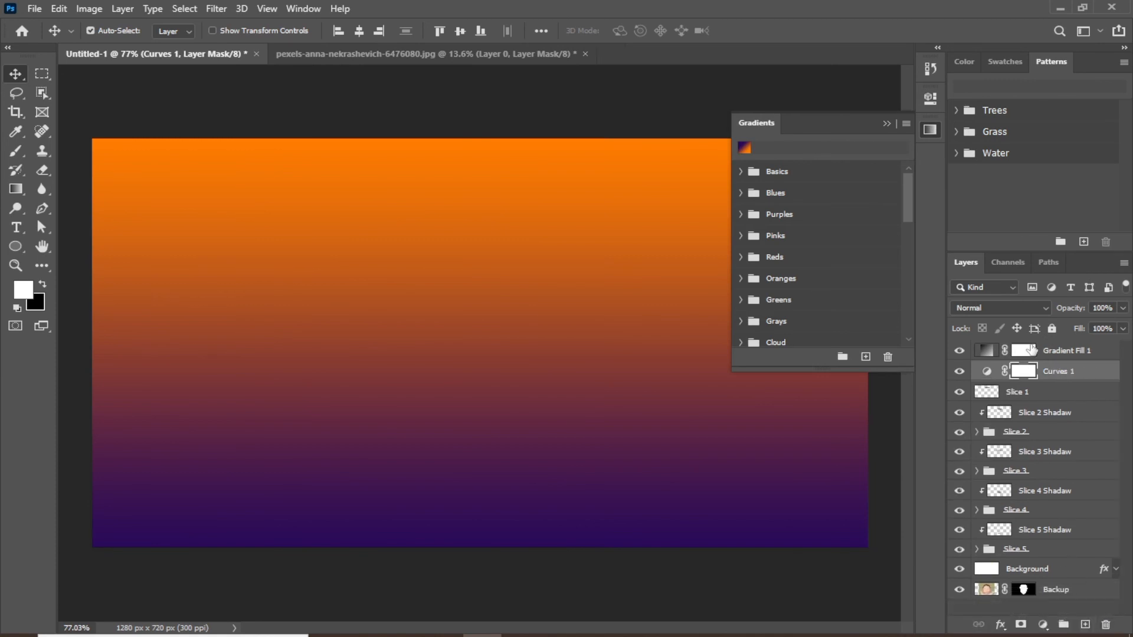
Step: Set the gradient fill layer's blend mode to Soft Light and its opacity to 33%, then deselect all layers
{"action": "left_click", "coordinate": [1050, 356]}
{"action": "left_click", "coordinate": [1003, 307]}
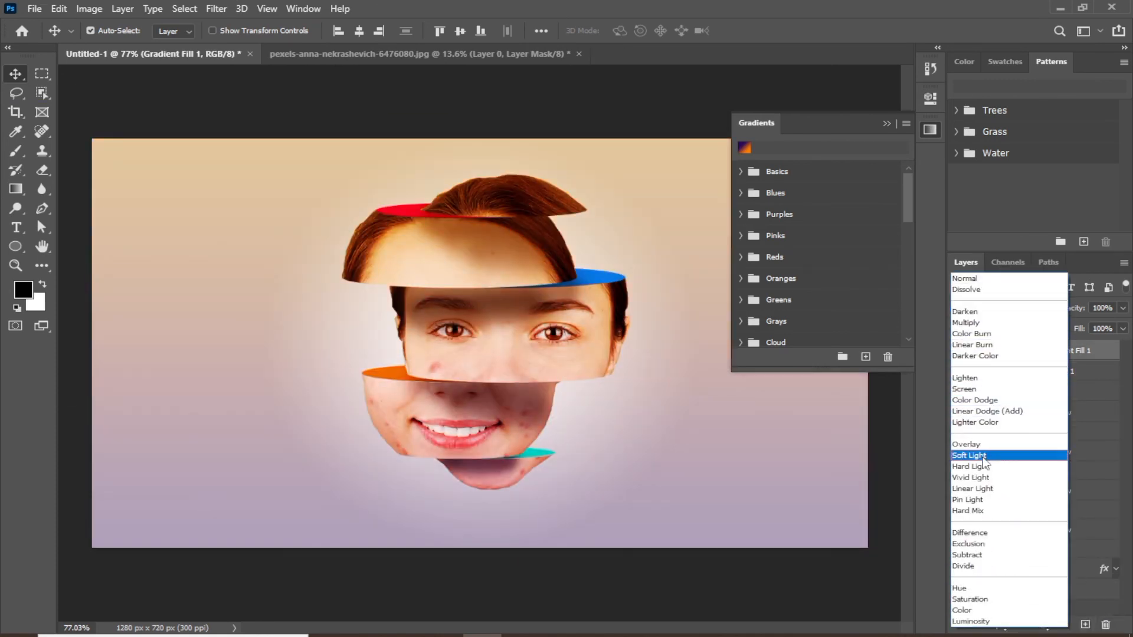
{"action": "left_click", "coordinate": [983, 458]}
{"action": "left_click", "coordinate": [894, 129]}
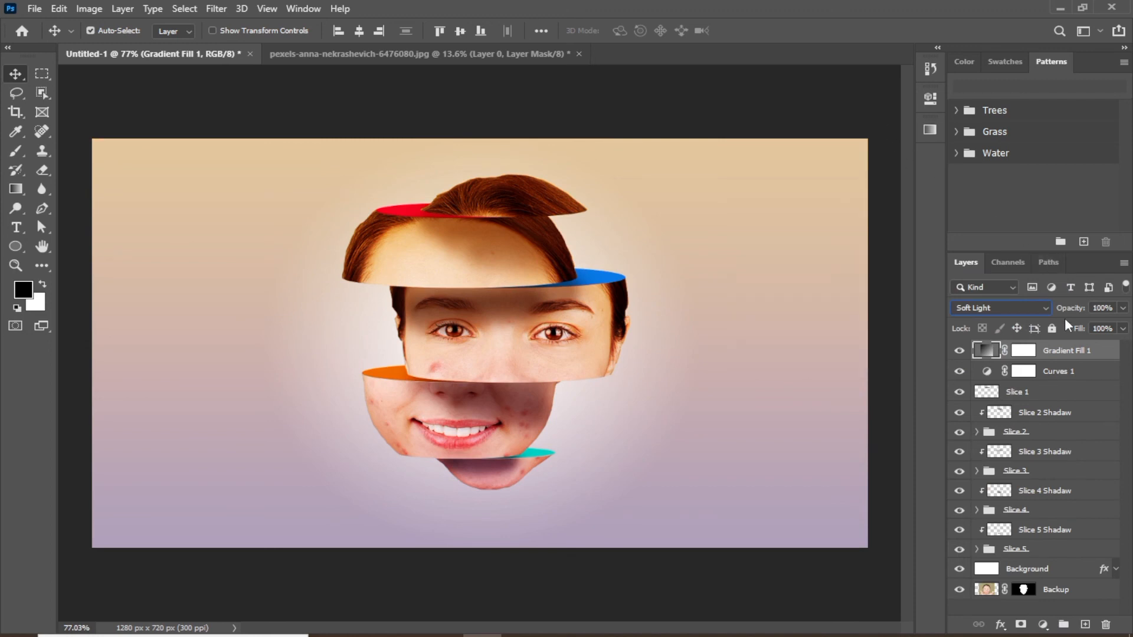
{"action": "left_click_drag", "start_coordinate": [1077, 313], "coordinate": [1065, 311]}
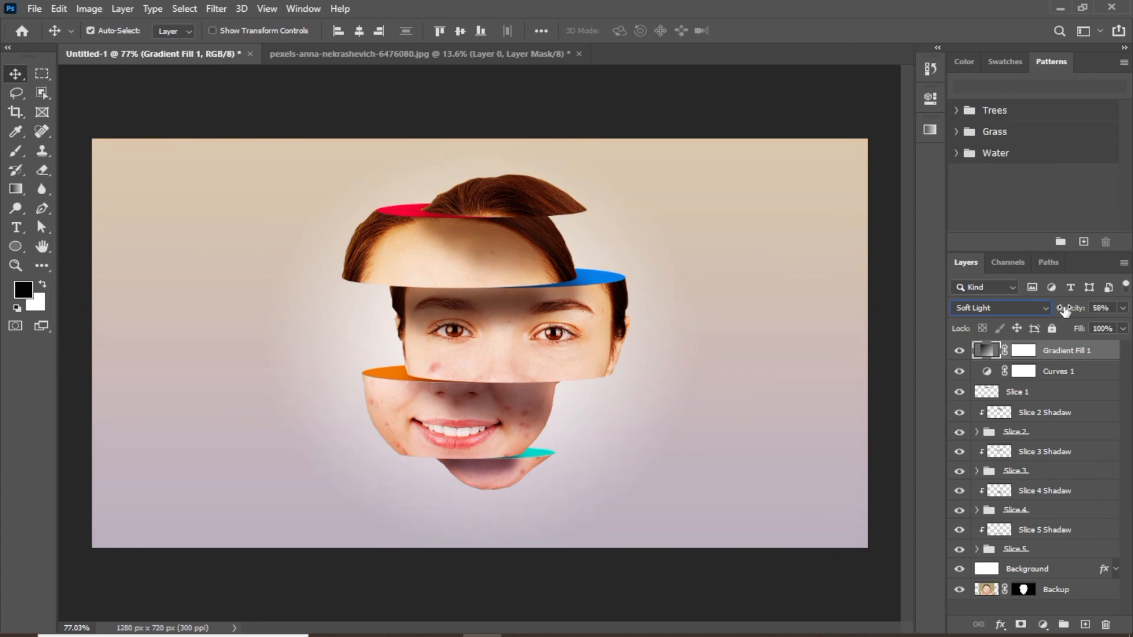
{"action": "left_click_drag", "start_coordinate": [1086, 309], "coordinate": [1067, 313]}
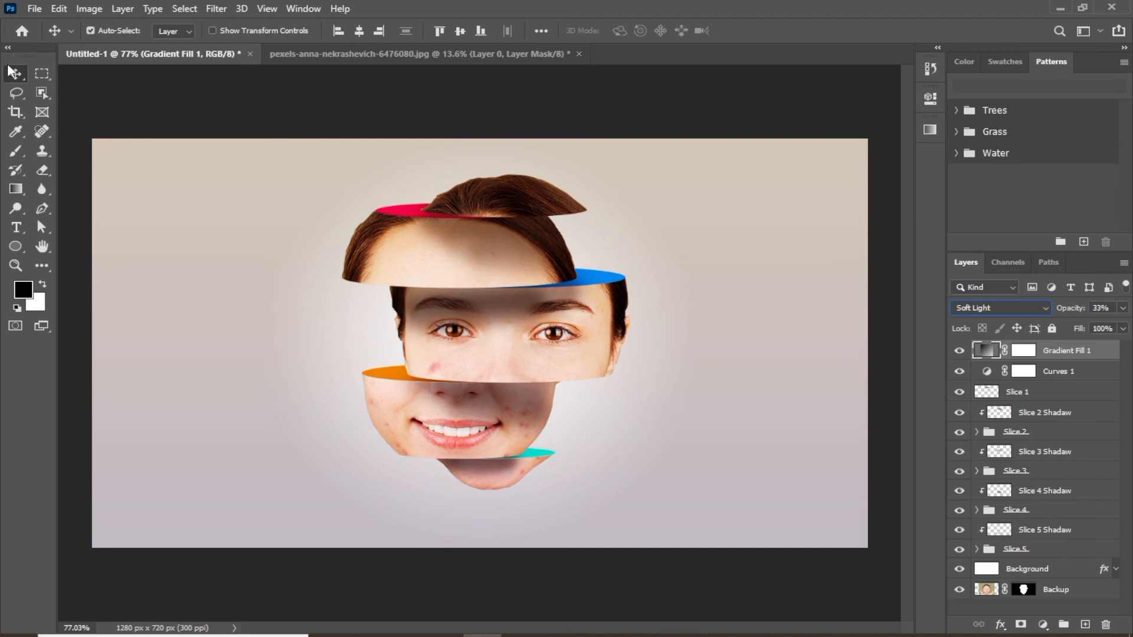
{"action": "left_click", "coordinate": [576, 114]}
{"action": "scroll", "coordinate": [751, 286], "scroll_direction": "down", "scroll_amount": 1}
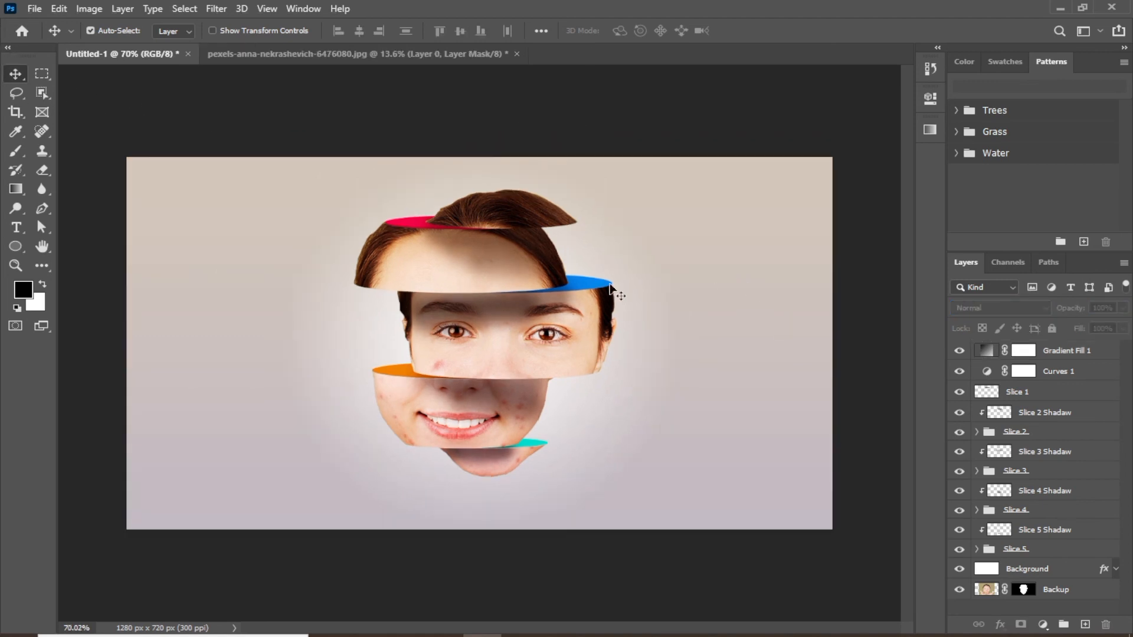
{"action": "scroll", "coordinate": [639, 334], "scroll_direction": "down", "scroll_amount": 1}
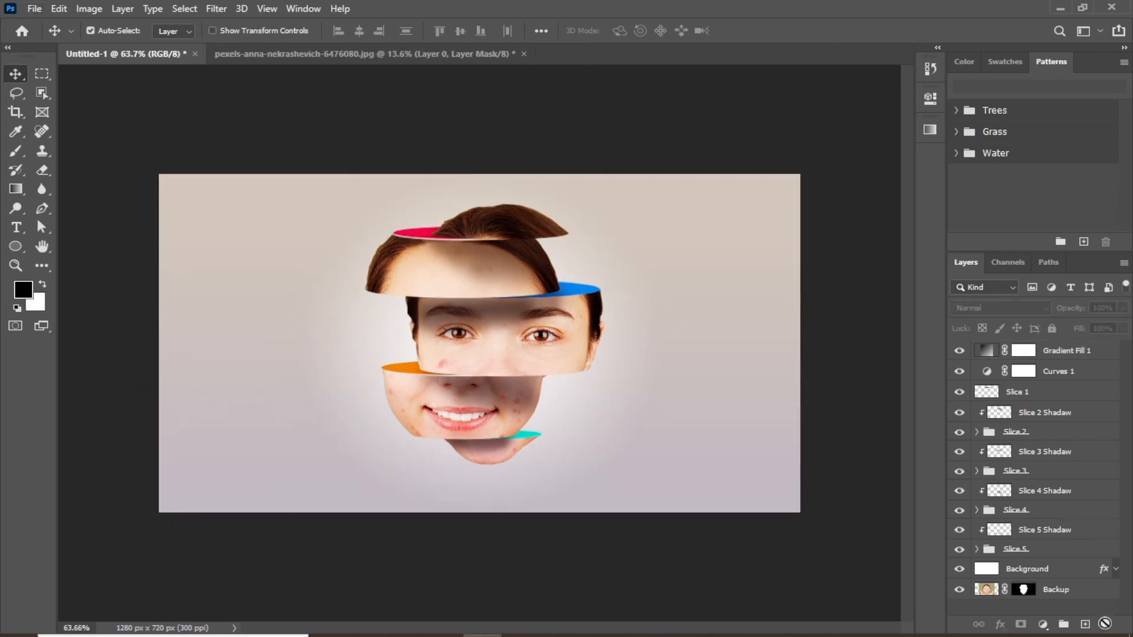